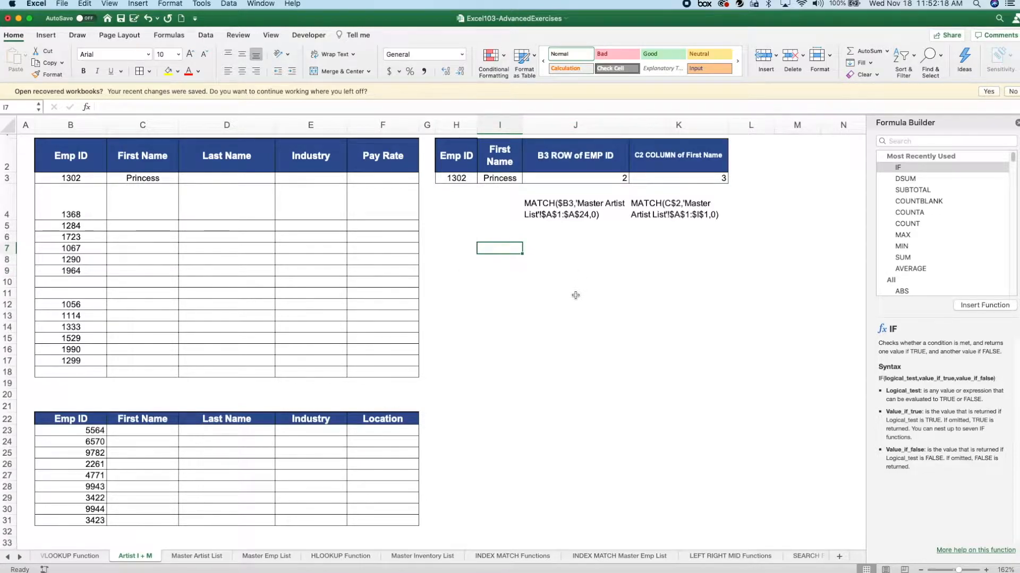
# Fill the lookup formula from C3 across the first table through F17, covering names, industry and pay rate.
pyautogui.click(171, 180)
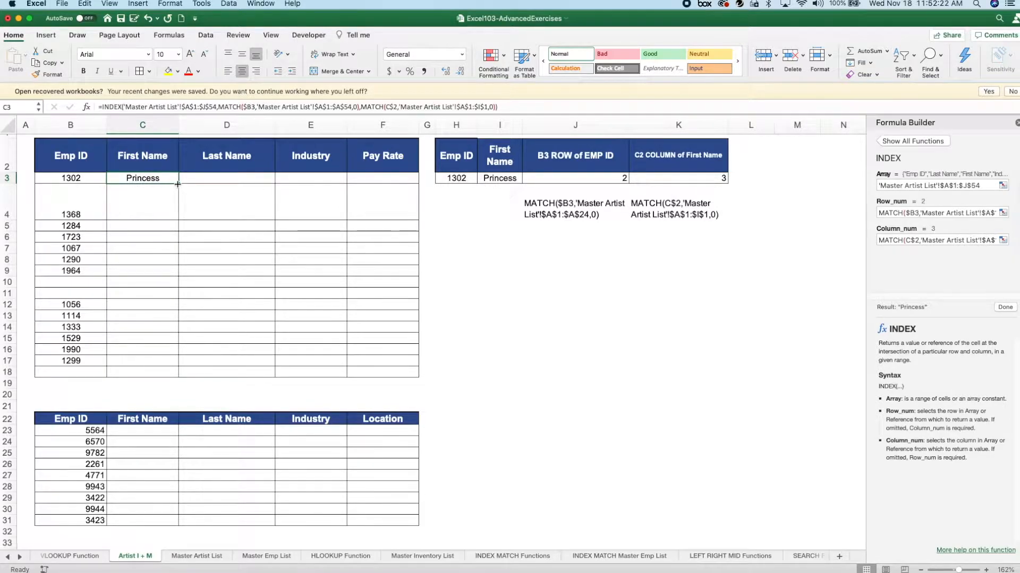
pyautogui.moveTo(178, 184); pyautogui.dragTo(372, 366)
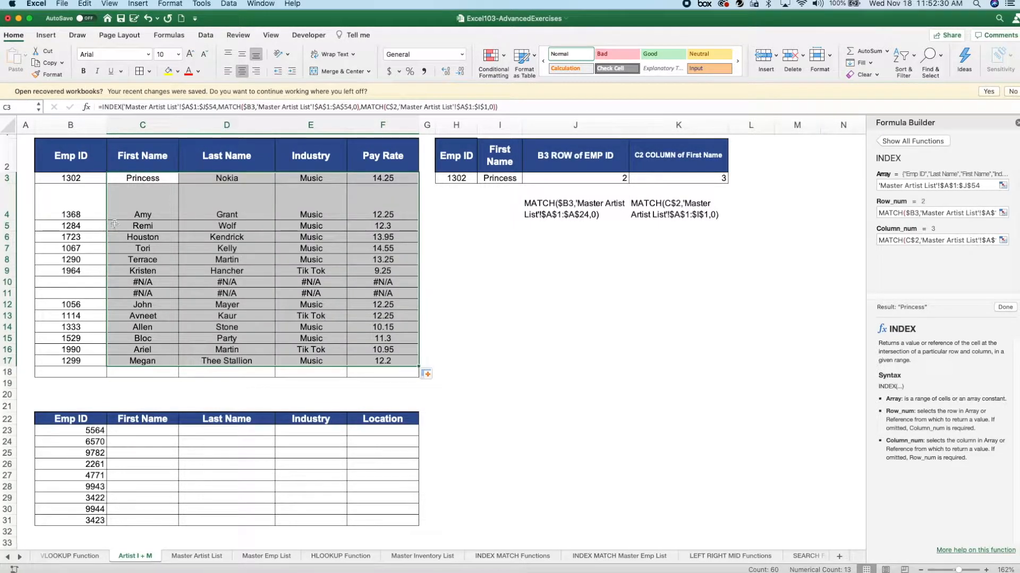
pyautogui.click(58, 183)
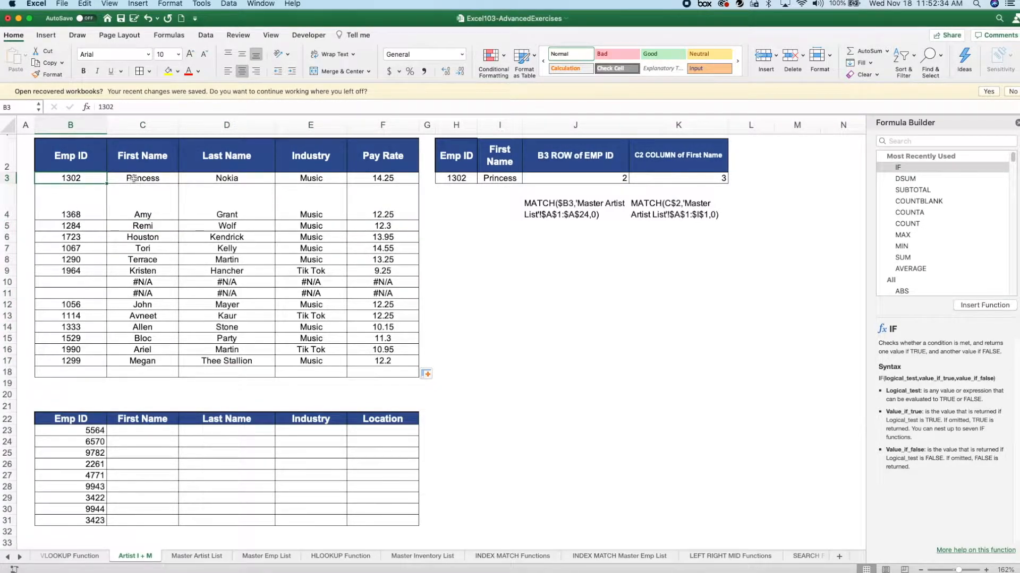
pyautogui.click(218, 176)
pyautogui.click(329, 187)
pyautogui.moveTo(70, 178); pyautogui.dragTo(383, 361)
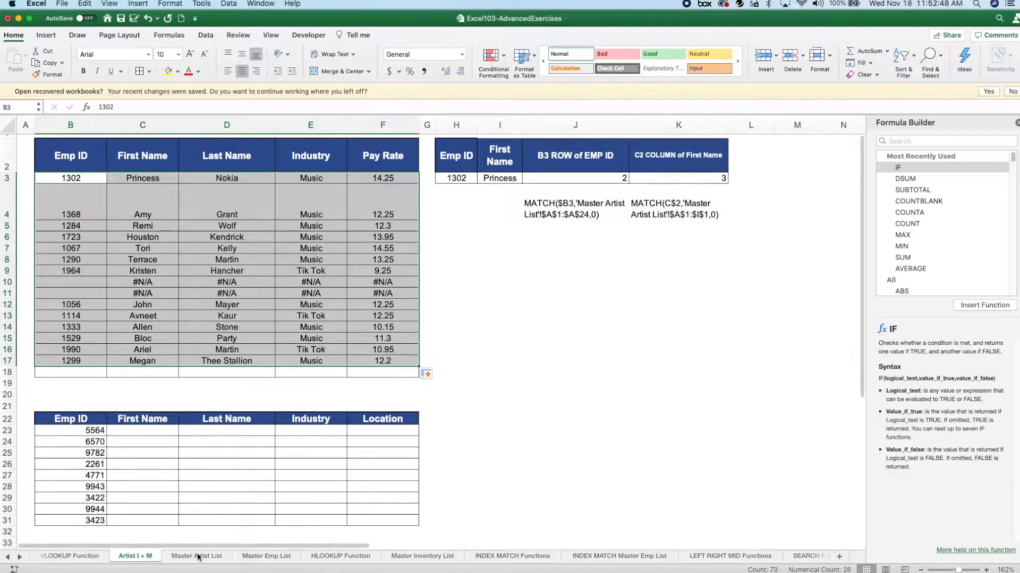
# Examine the Master Artist List sheet from its headers to its last record.
pyautogui.click(198, 557)
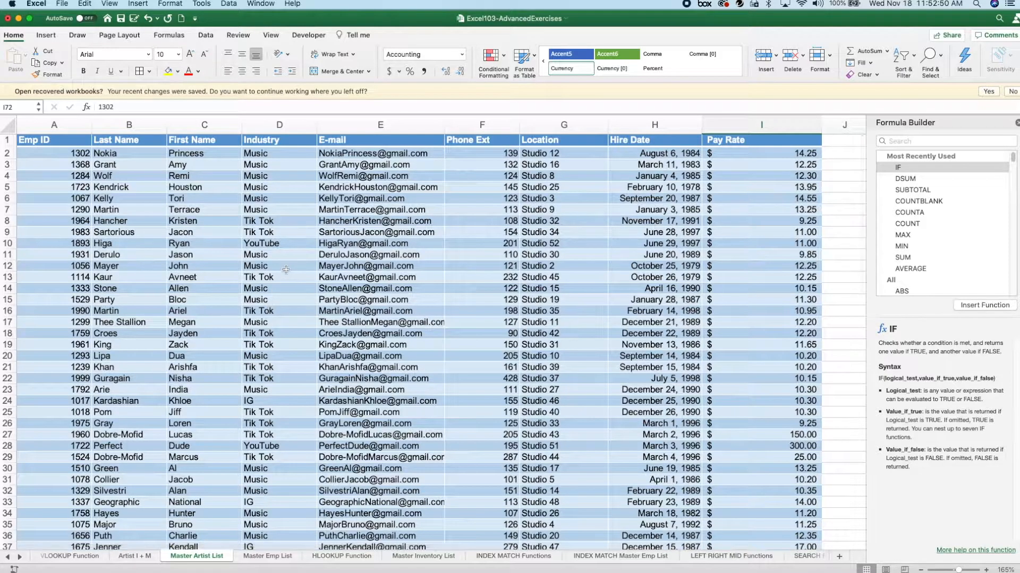
pyautogui.scroll(-10, 272, 308)
pyautogui.scroll(-3, 287, 264)
pyautogui.scroll(-2, 160, 260)
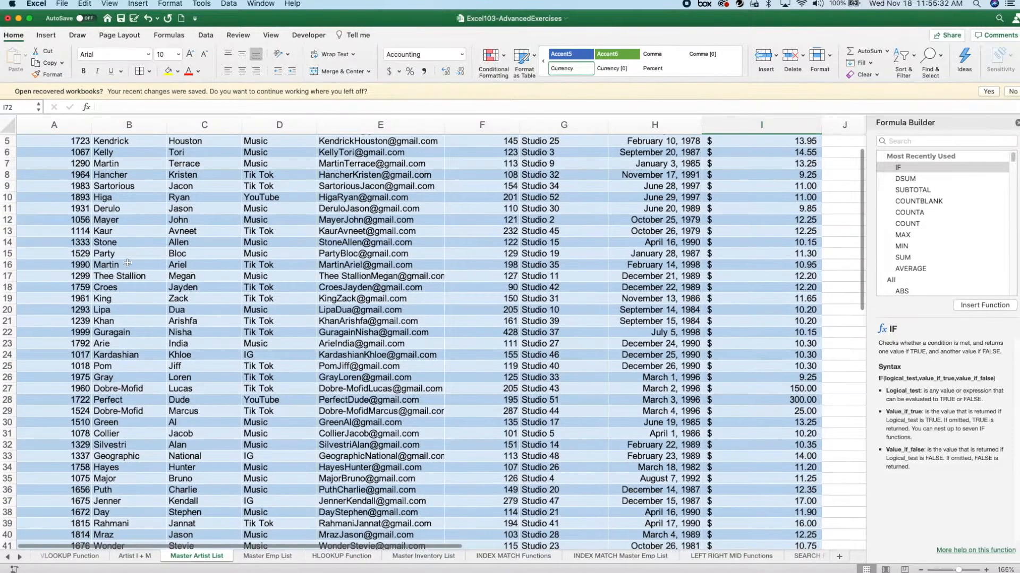
pyautogui.scroll(2, 197, 249)
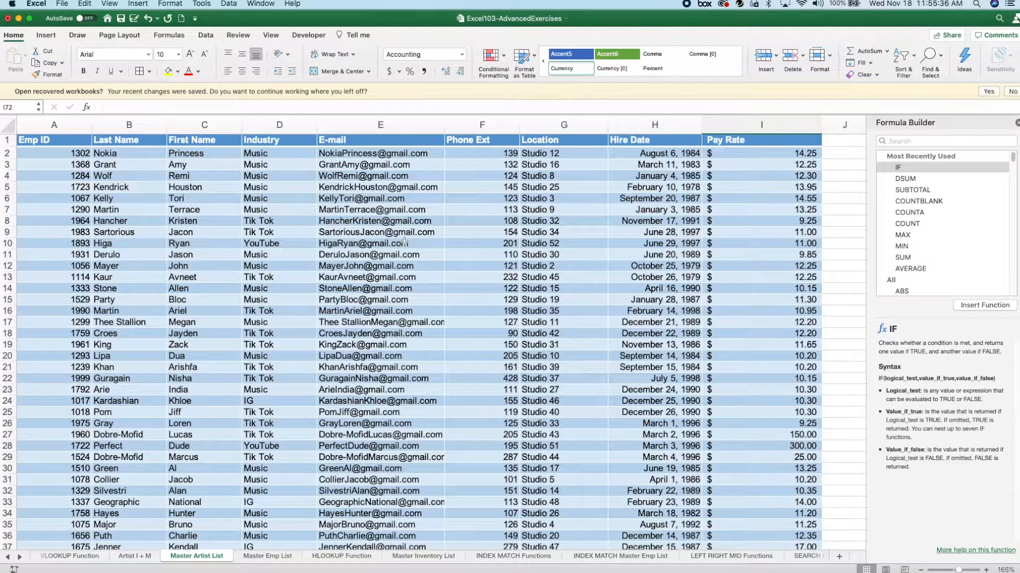
pyautogui.scroll(-20, 398, 256)
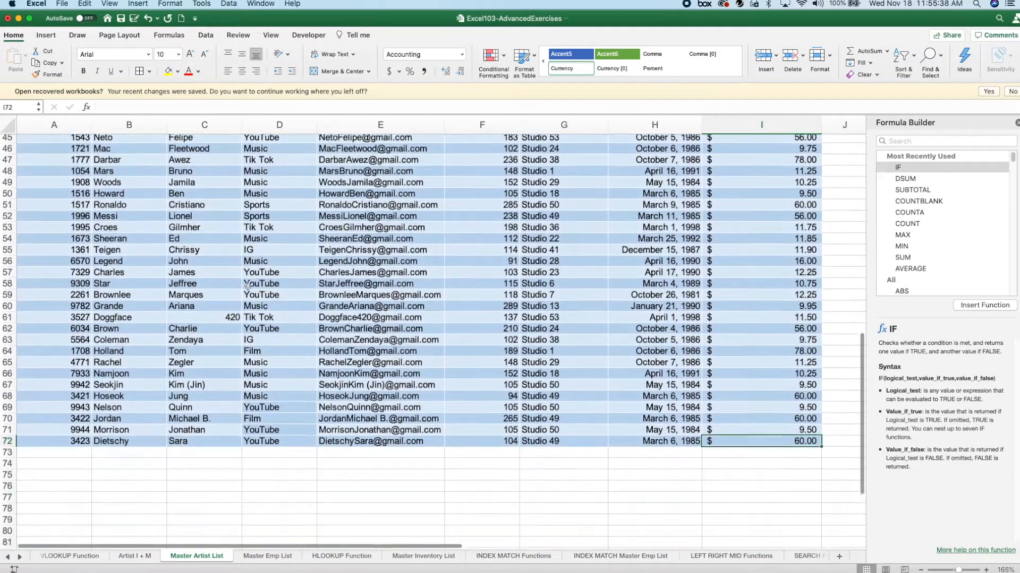
pyautogui.scroll(20, 330, 282)
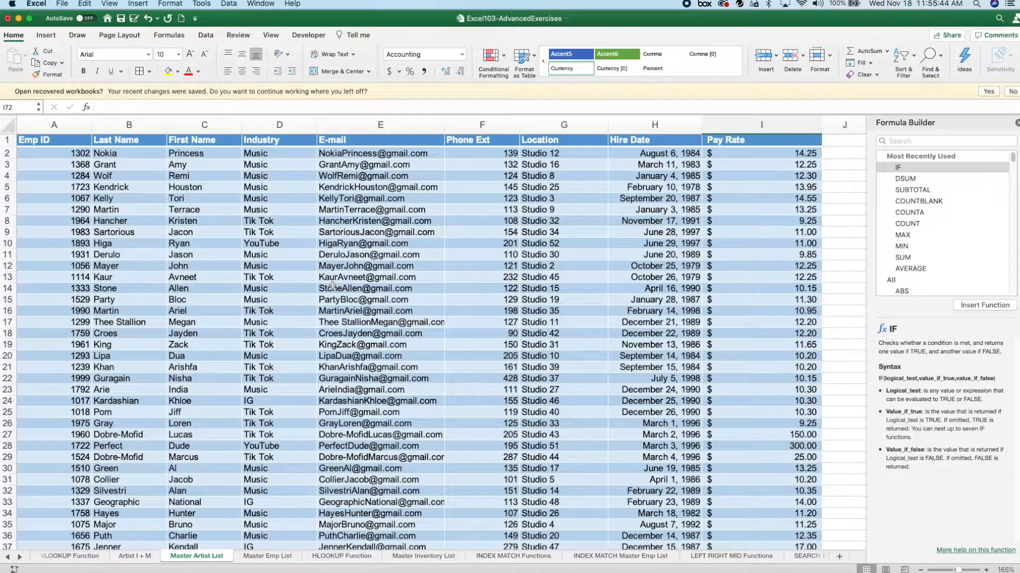
# Start an INDEX formula in C23 of the Artist I + M sheet, using the array,row_num,column_num argument list.
pyautogui.hotkey('ctrl', 'pageup')
pyautogui.moveTo(141, 416); pyautogui.dragTo(381, 505)
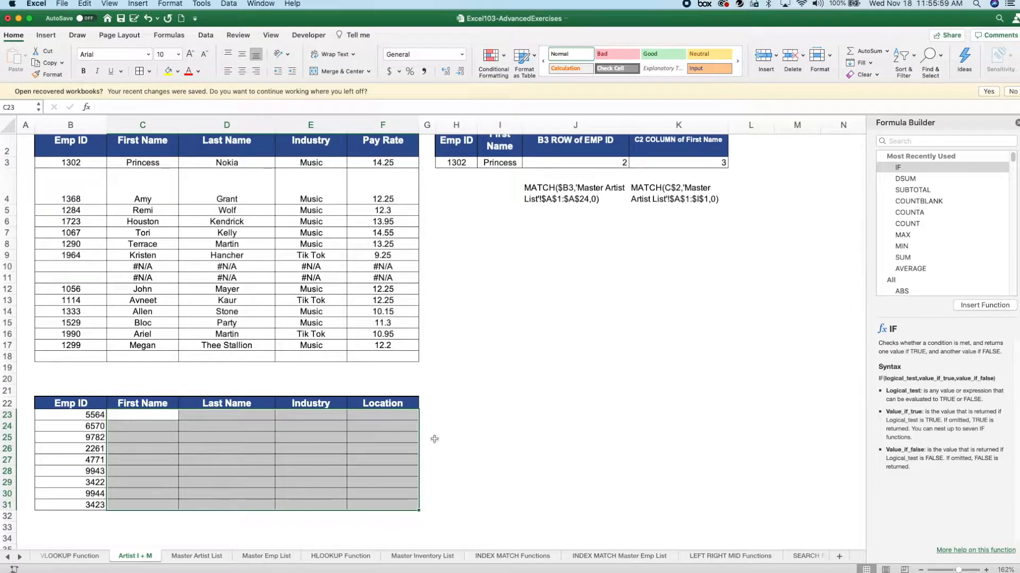
pyautogui.click(102, 415)
pyautogui.doubleClick(153, 418)
pyautogui.write('=in')
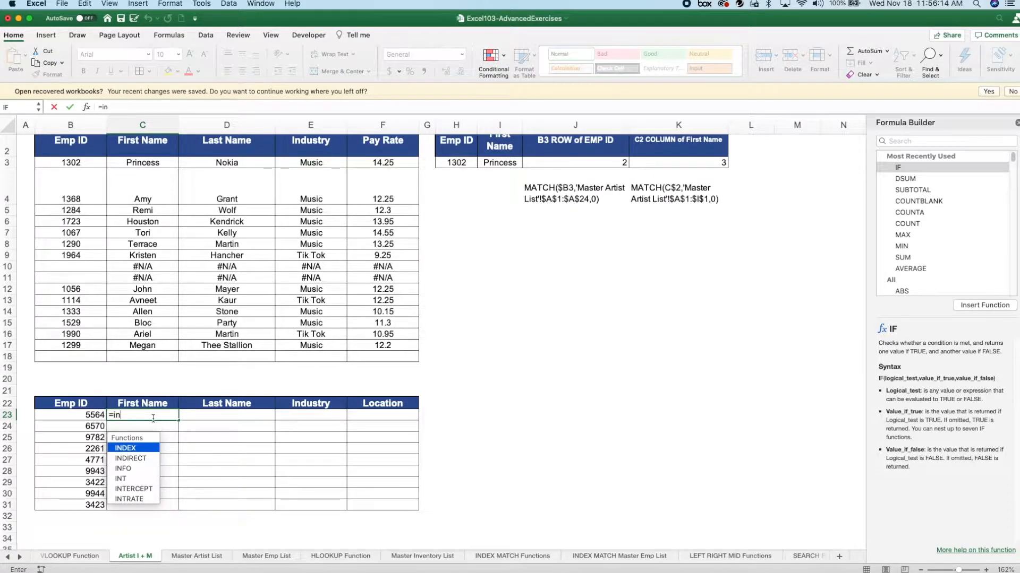
pyautogui.write('dex')
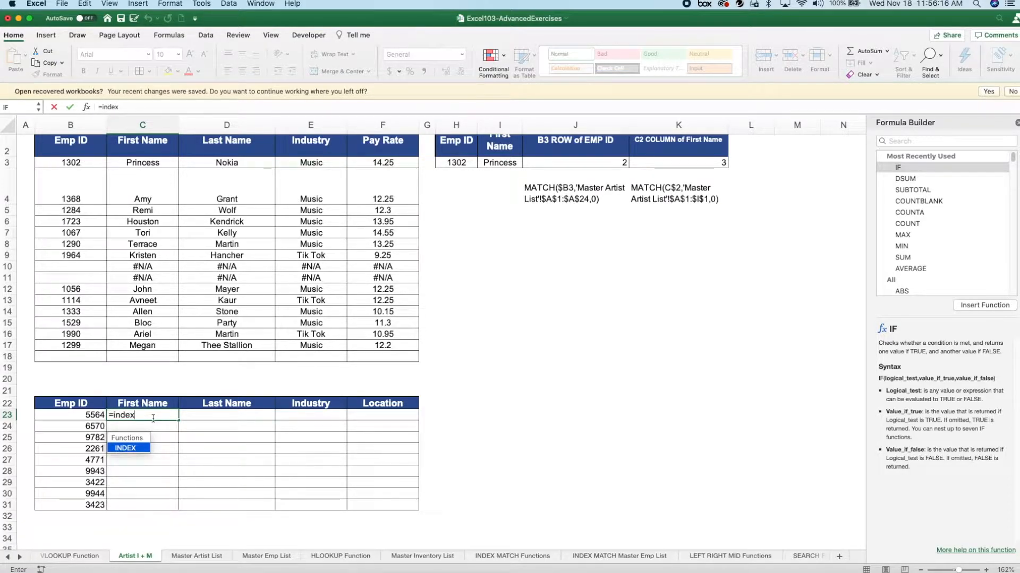
pyautogui.write('(')
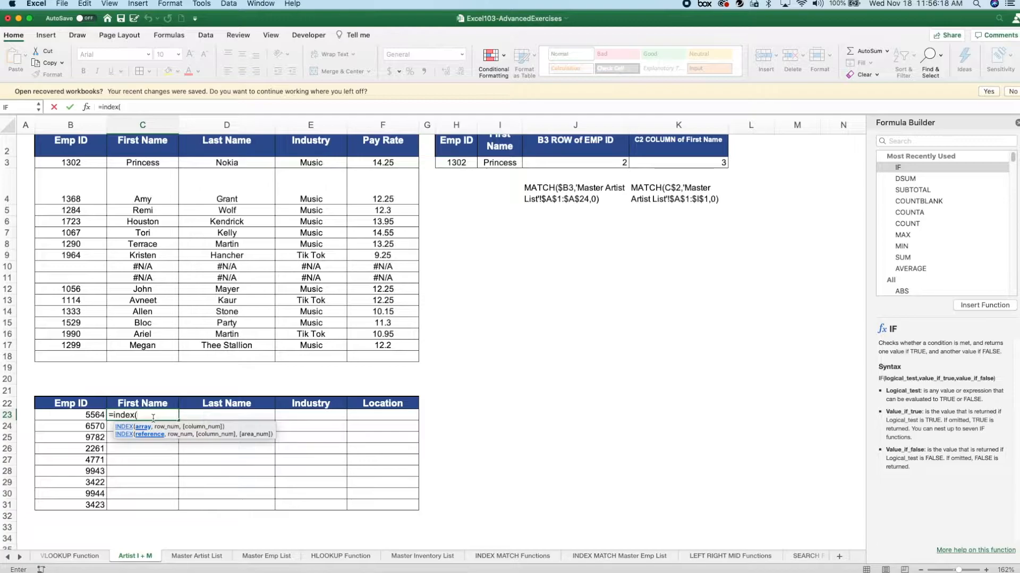
pyautogui.click(86, 108)
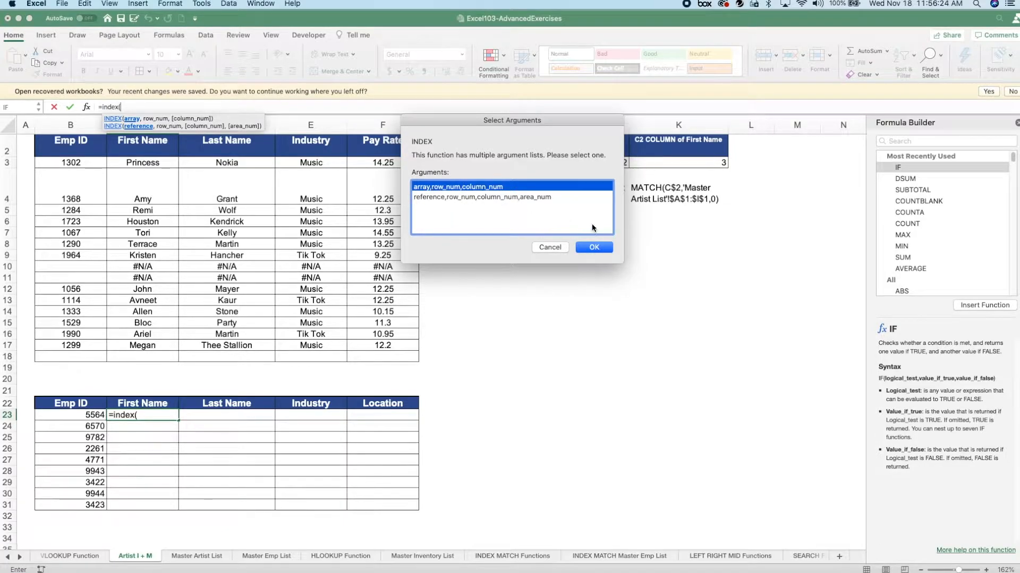
pyautogui.click(593, 248)
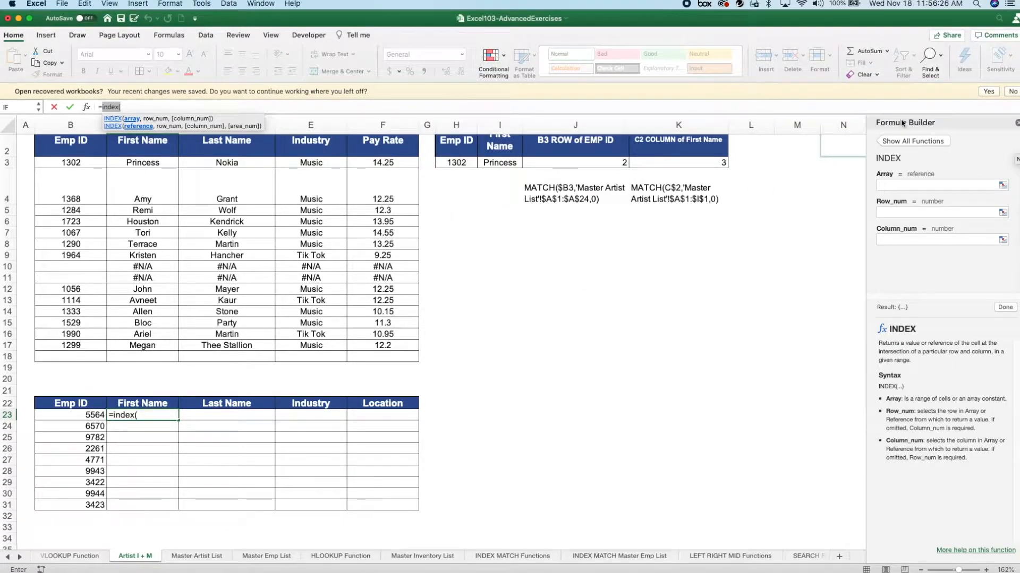
# Set the INDEX array to the whole Master Artist List table, 'Master Artist List'!A1:I72.
pyautogui.click(898, 186)
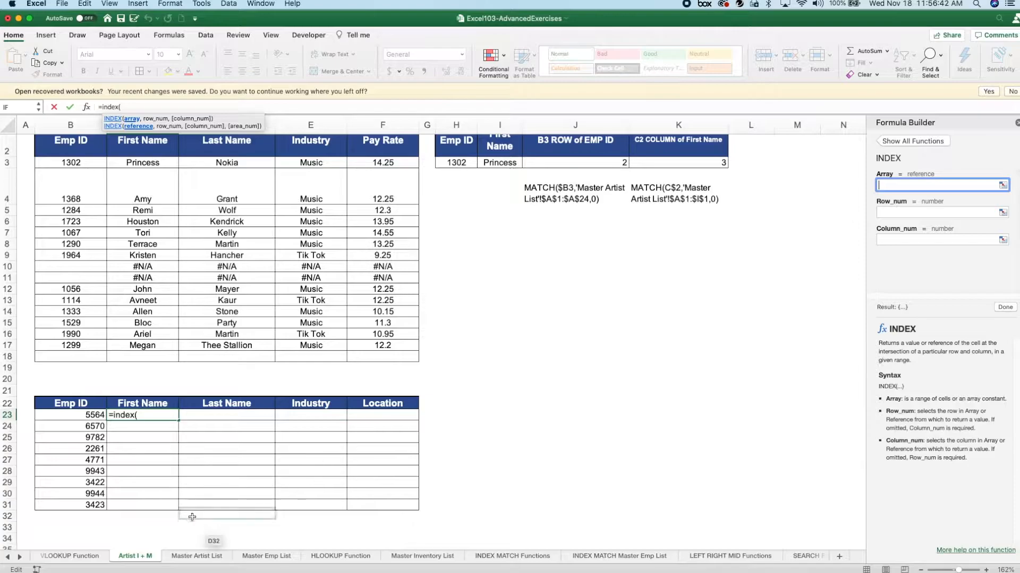
pyautogui.click(196, 555)
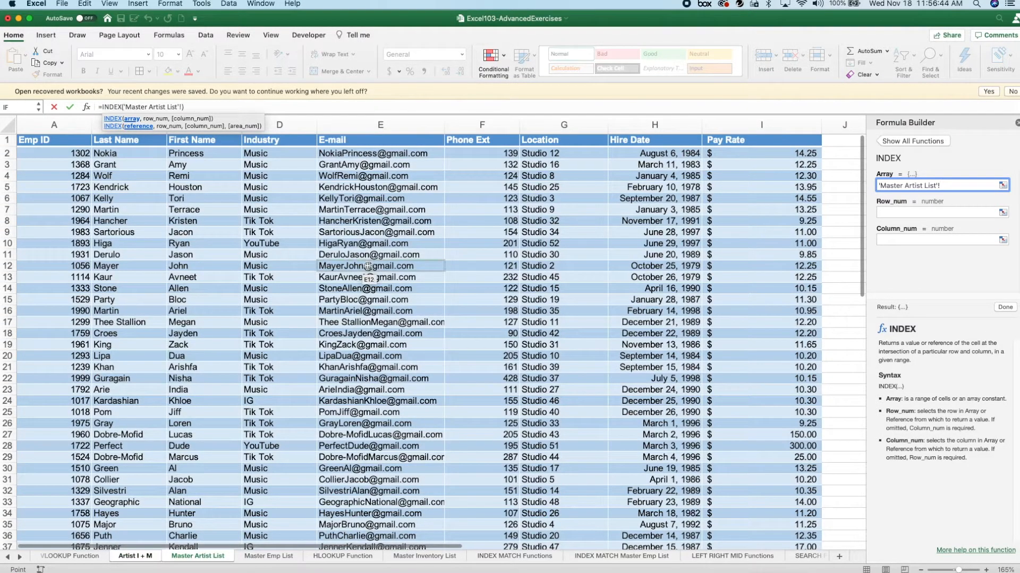
pyautogui.scroll(-10, 367, 267)
pyautogui.scroll(10, 319, 260)
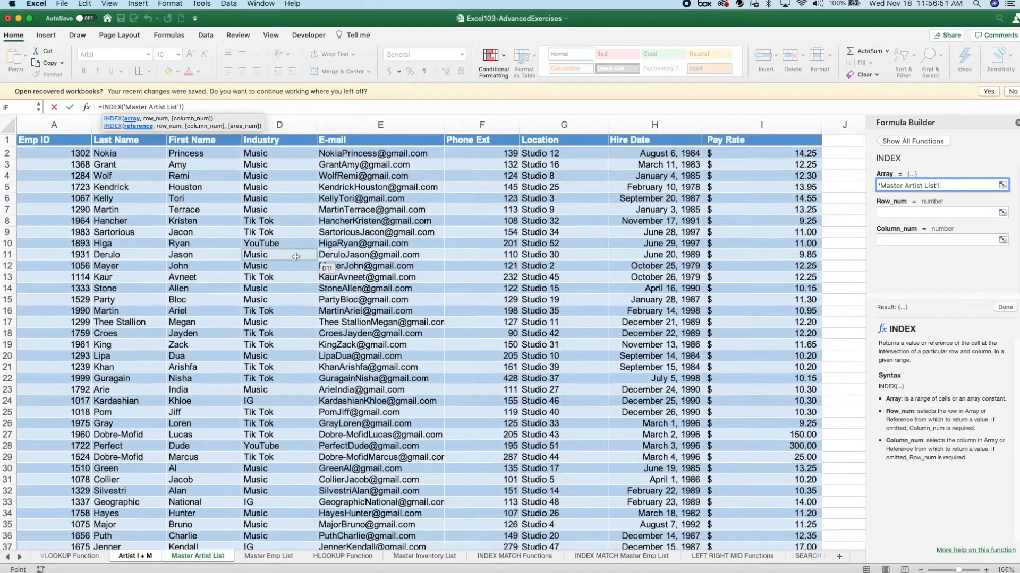
pyautogui.scroll(-8, 294, 258)
pyautogui.scroll(8, 294, 257)
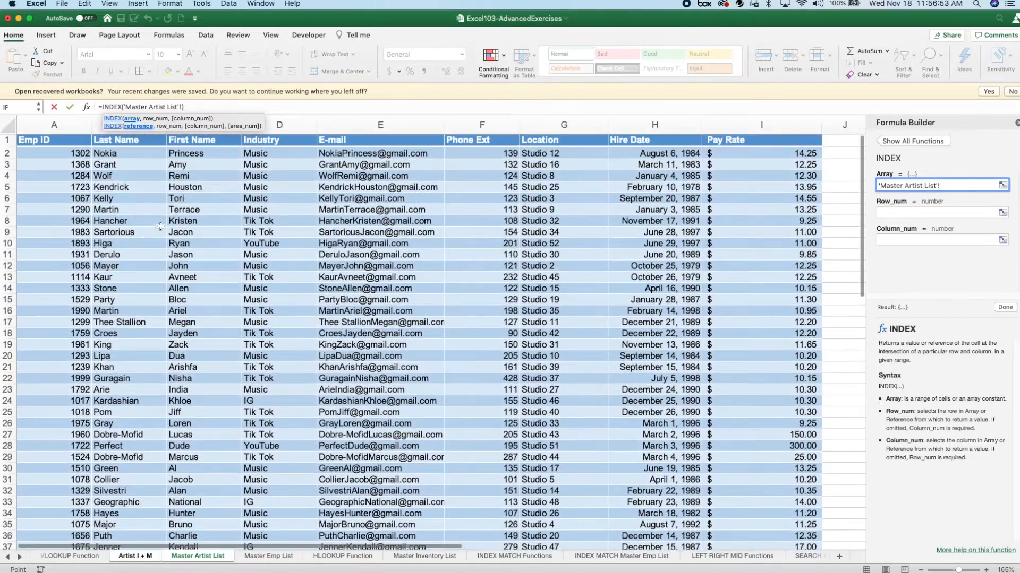
pyautogui.click(59, 138)
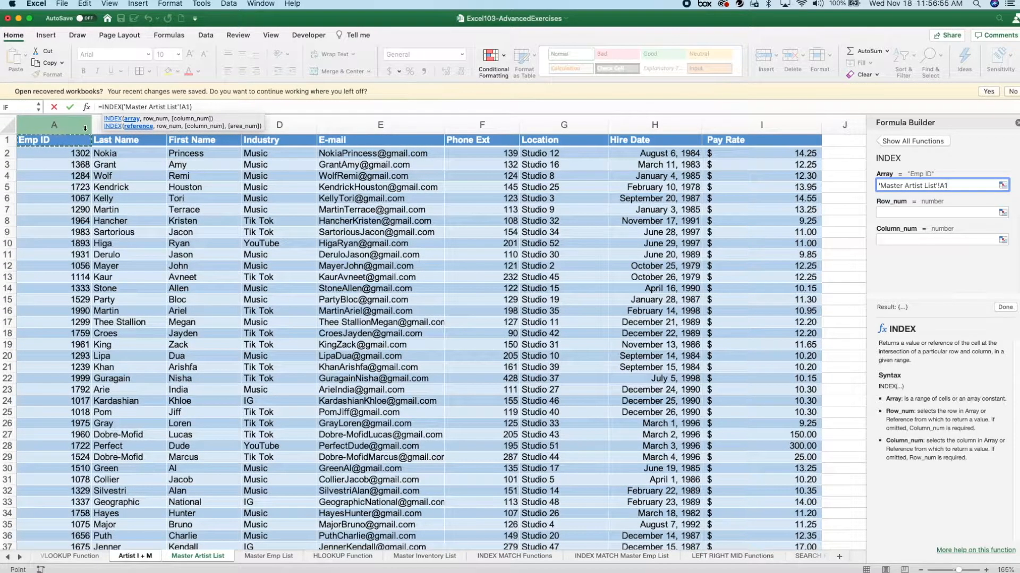
pyautogui.press('super+shift+Right')
pyautogui.press('super+shift+Down')
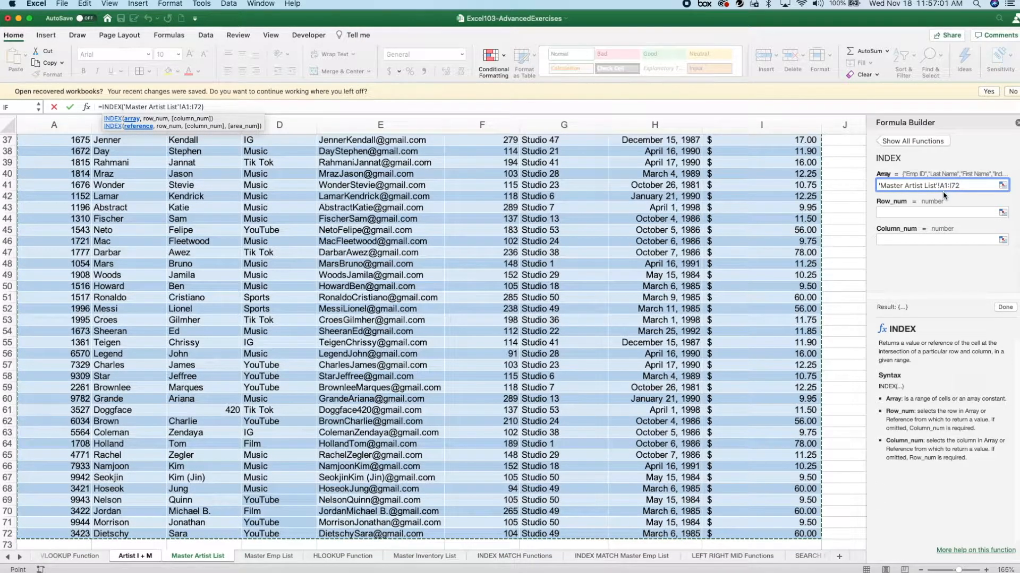
pyautogui.scroll(-1, 382, 305)
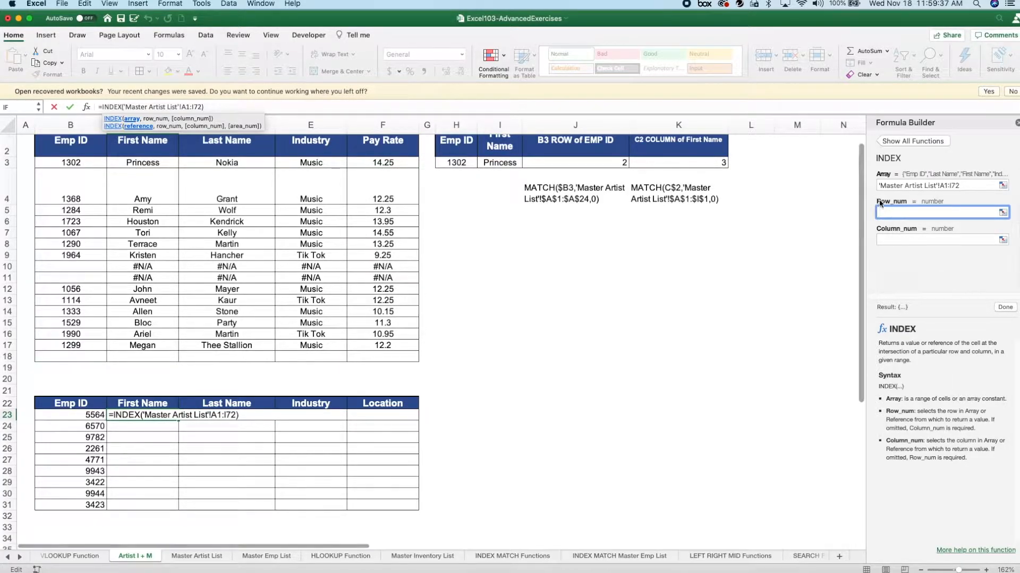
pyautogui.click(184, 557)
pyautogui.scroll(-1, 82, 212)
pyautogui.scroll(-15, 82, 212)
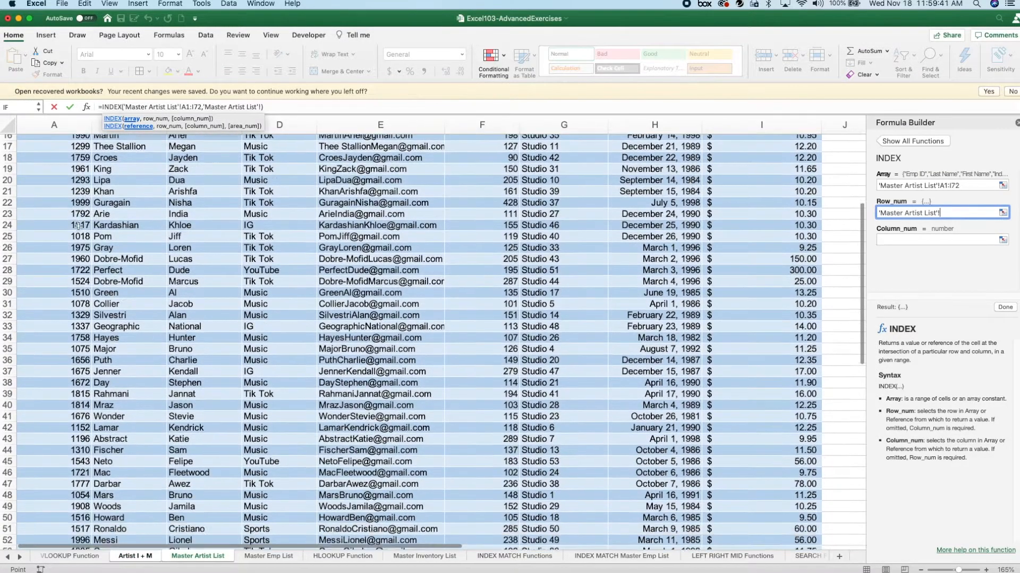
pyautogui.scroll(-2, 72, 250)
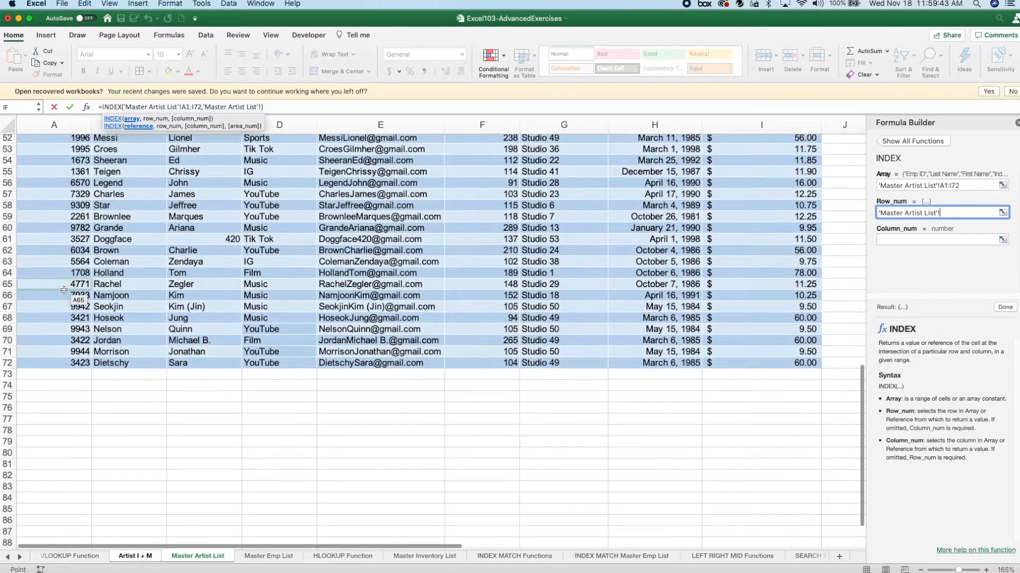
pyautogui.scroll(17, 47, 438)
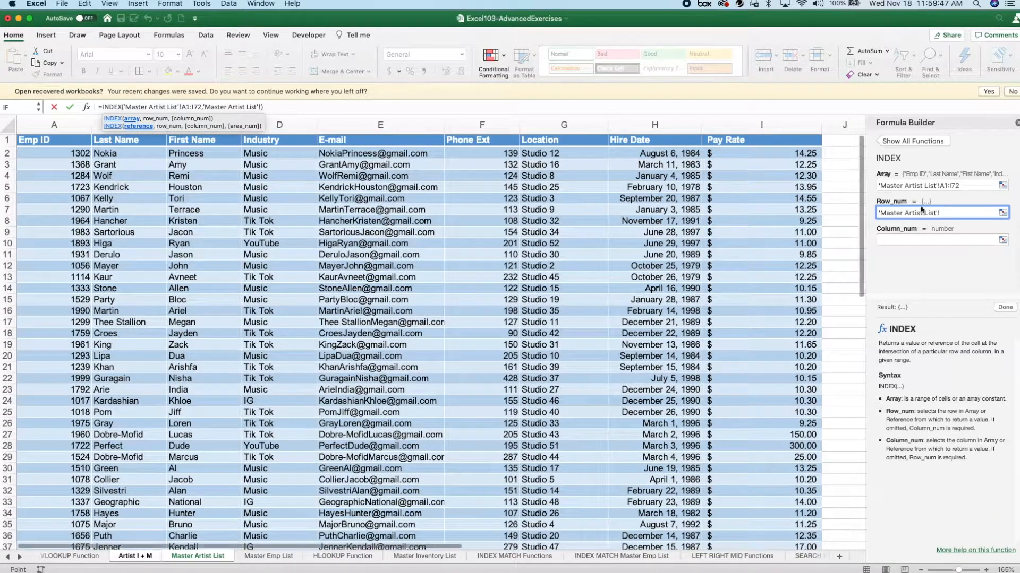
pyautogui.tripleClick(948, 211)
pyautogui.press('BackSpace')
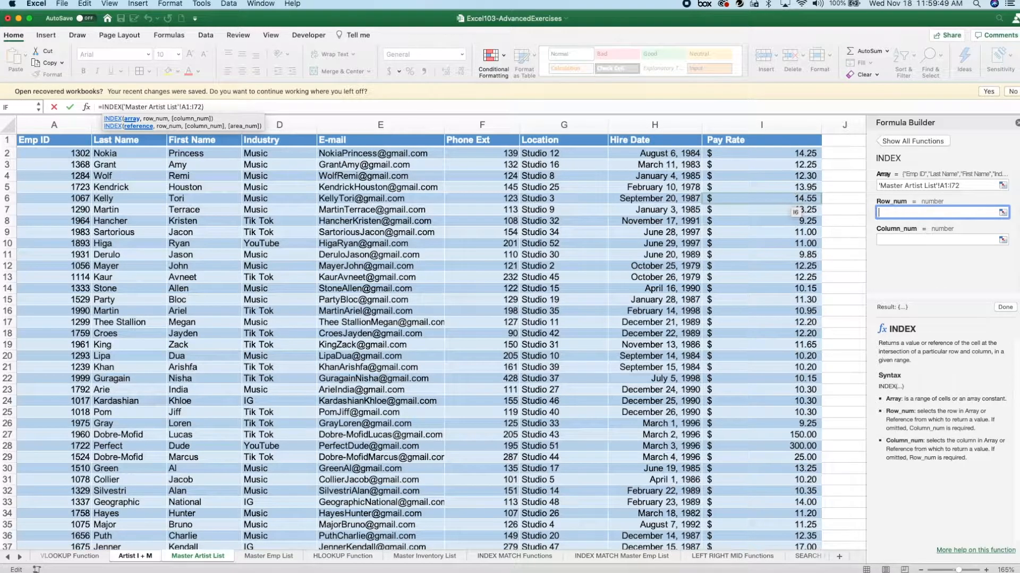
# Nest a MATCH function as the INDEX row number and open its arguments in the Formula Builder.
pyautogui.write('MATCH(')
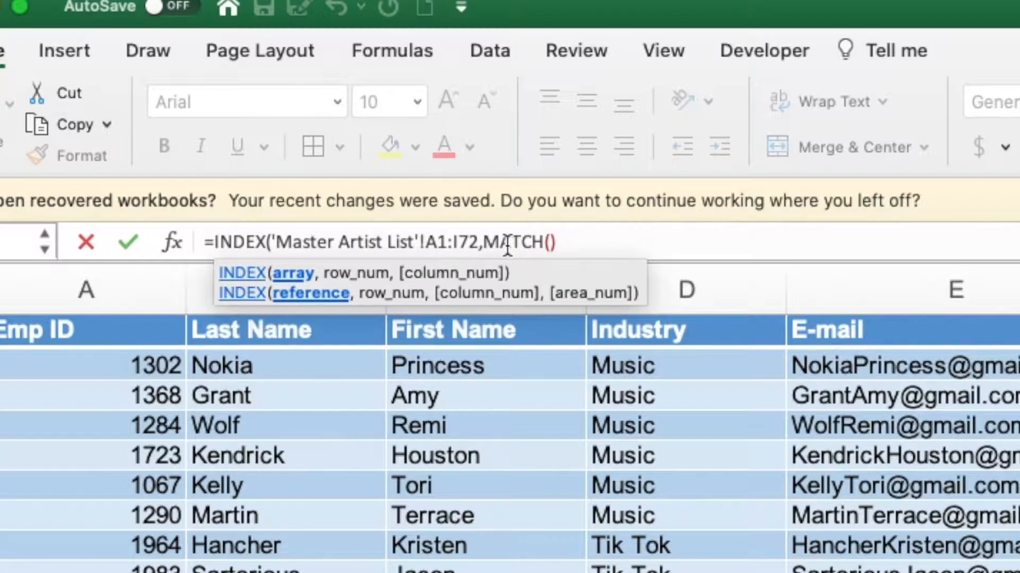
pyautogui.moveTo(212, 109); pyautogui.dragTo(210, 109)
pyautogui.click(519, 246)
pyautogui.click(513, 246)
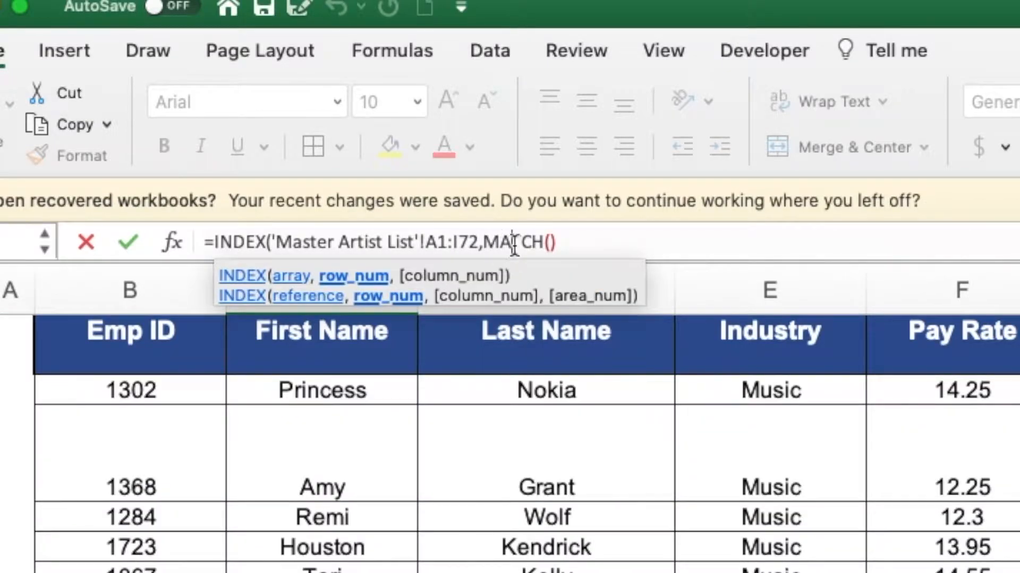
pyautogui.click(173, 246)
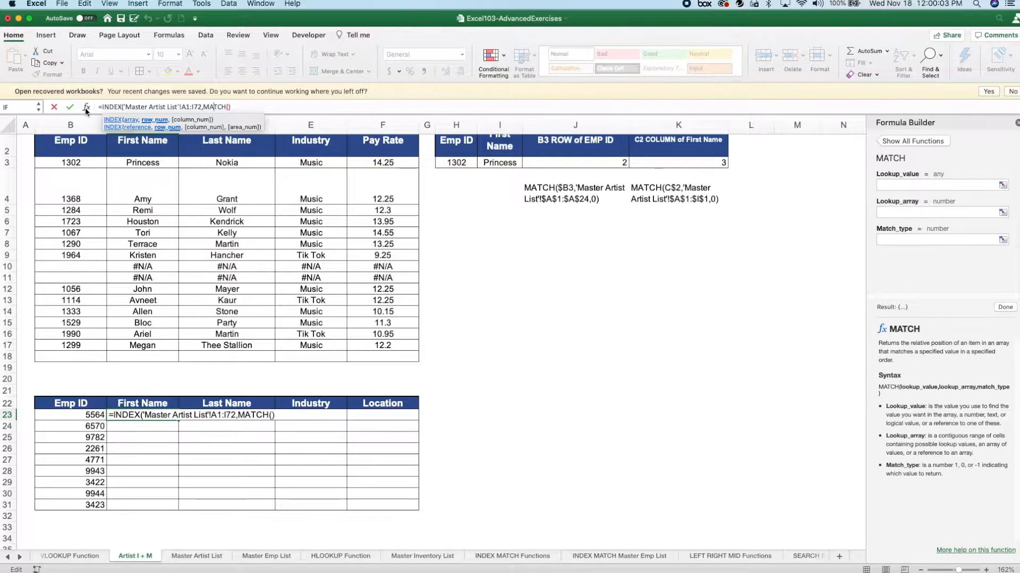
# Set the MATCH lookup value to B23 and its lookup array to 'Master Artist List'!A1:A72.
pyautogui.click(899, 185)
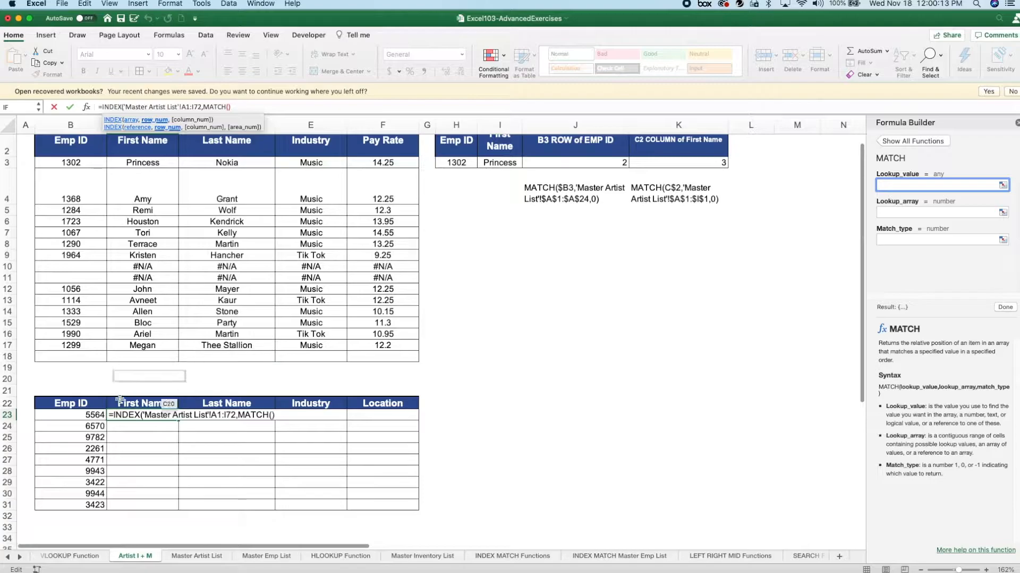
pyautogui.click(82, 416)
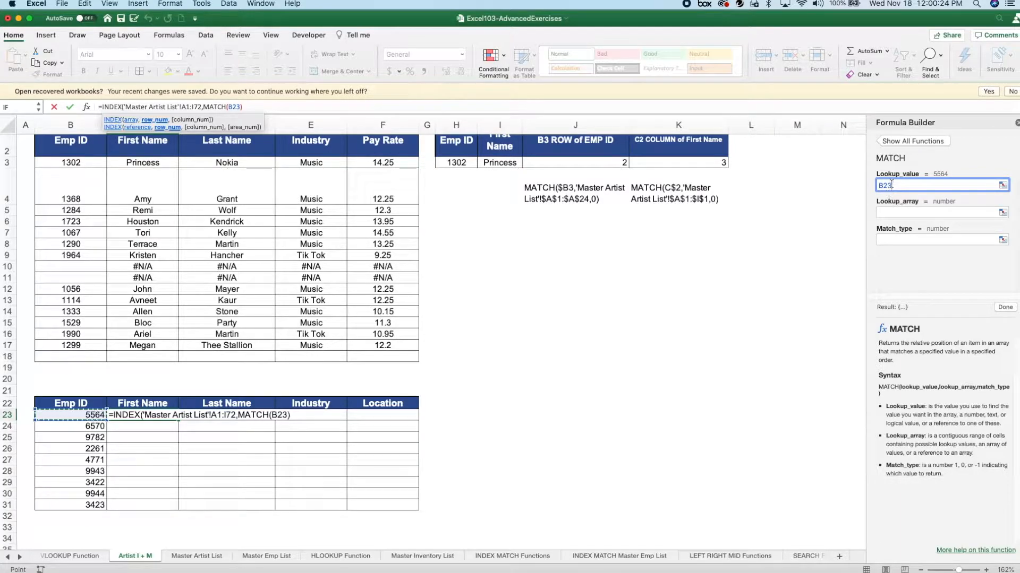
pyautogui.click(884, 211)
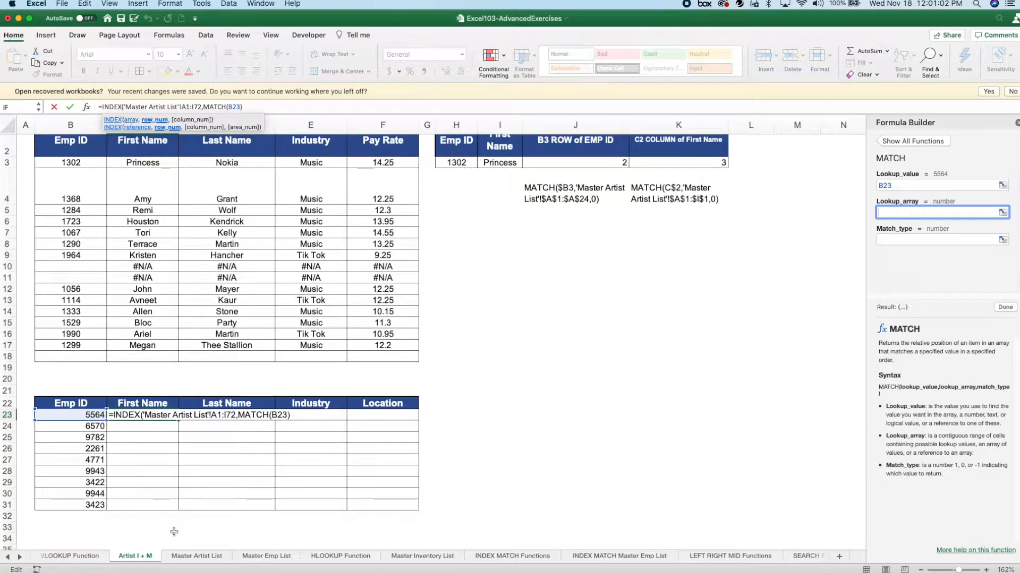
pyautogui.click(196, 556)
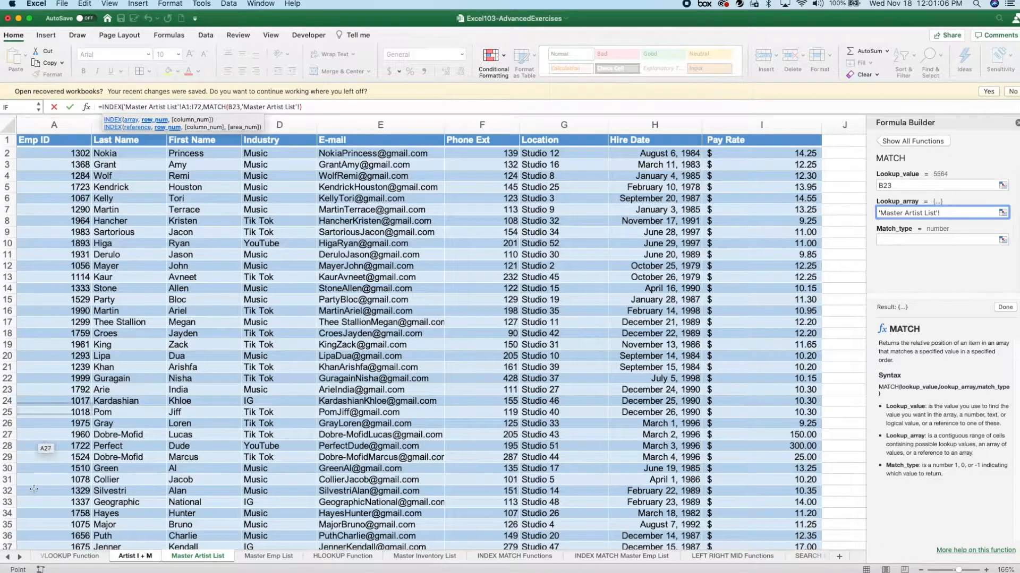
pyautogui.click(67, 140)
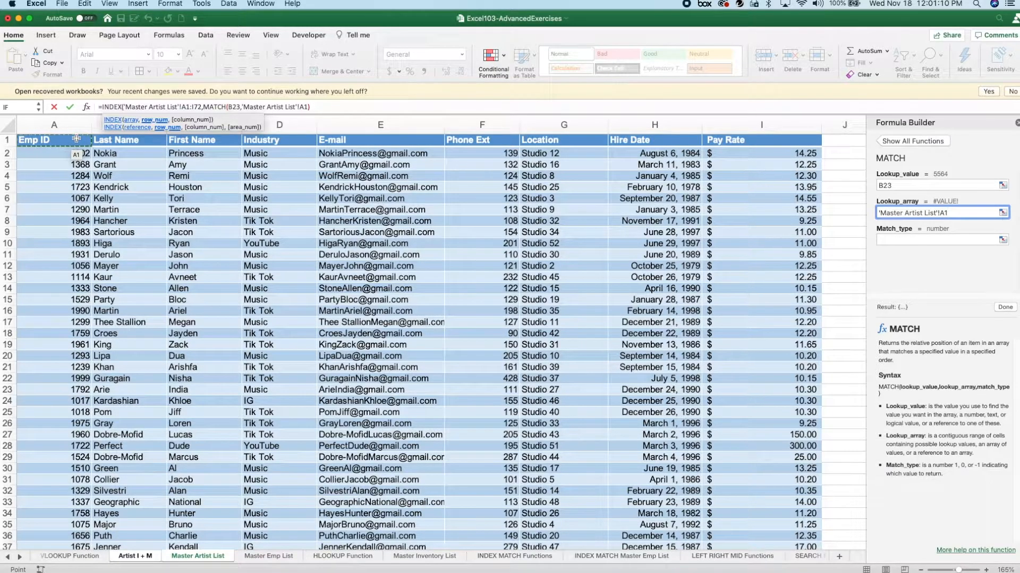
pyautogui.press('super+shift+Down')
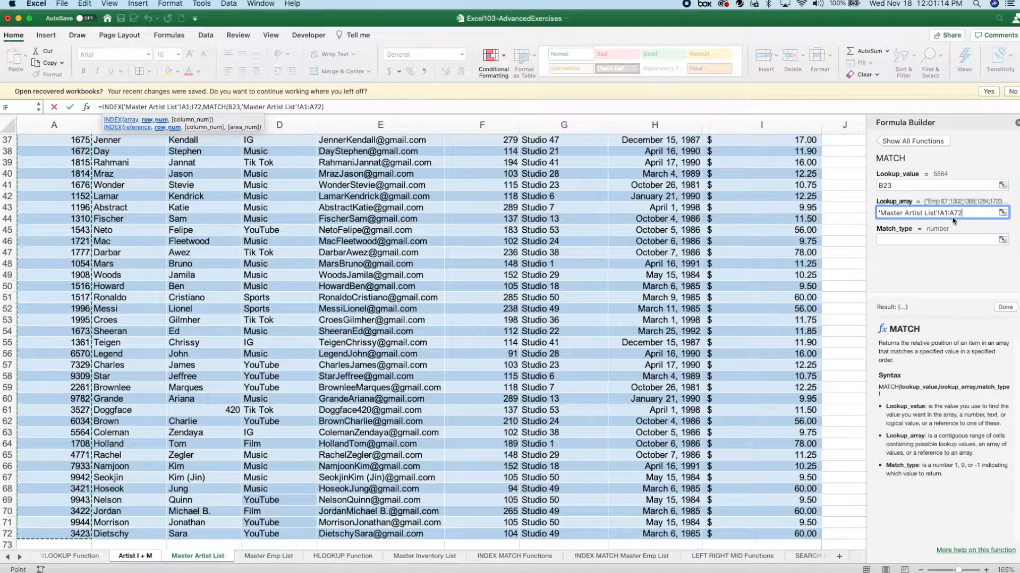
# Set the row MATCH's match type to 0 and return to the INDEX arguments at the column number.
pyautogui.click(911, 239)
pyautogui.write('0')
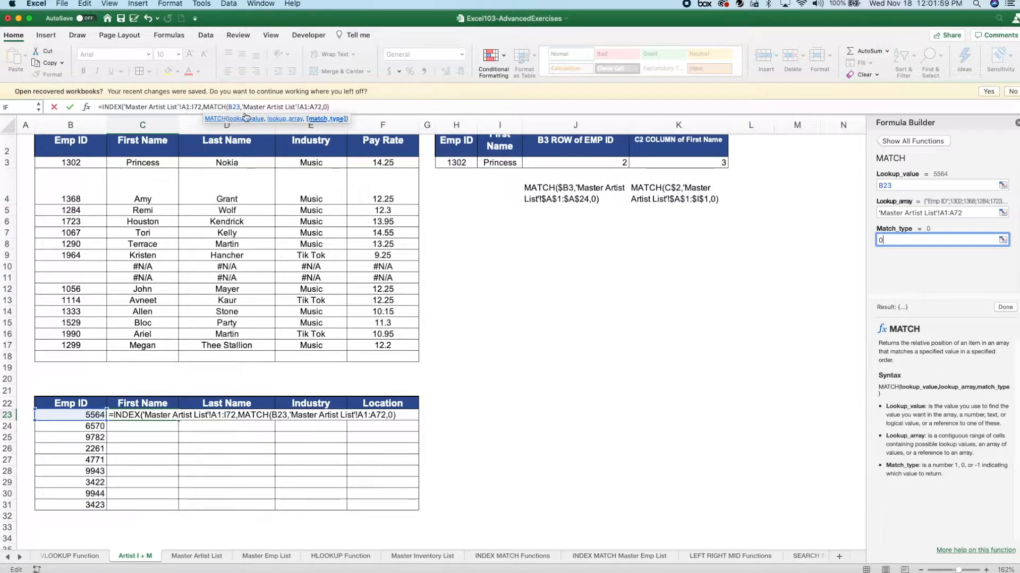
pyautogui.click(127, 106)
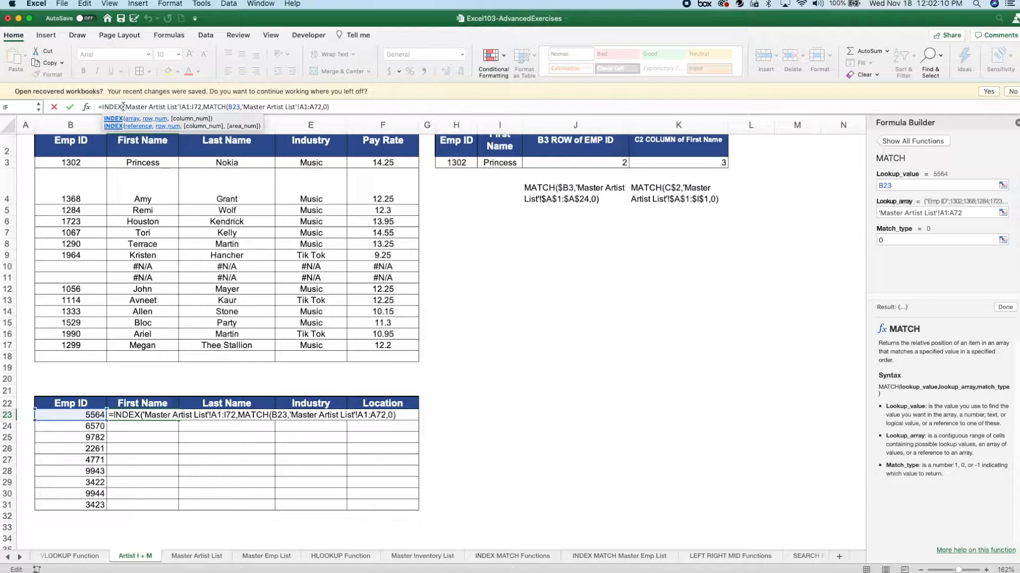
pyautogui.click(112, 107)
pyautogui.click(87, 108)
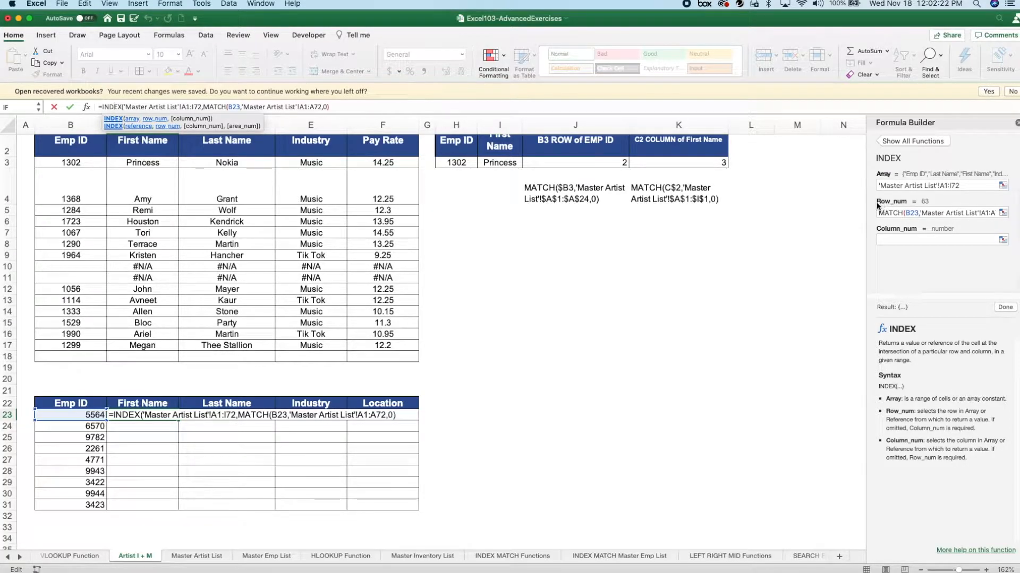
pyautogui.click(890, 239)
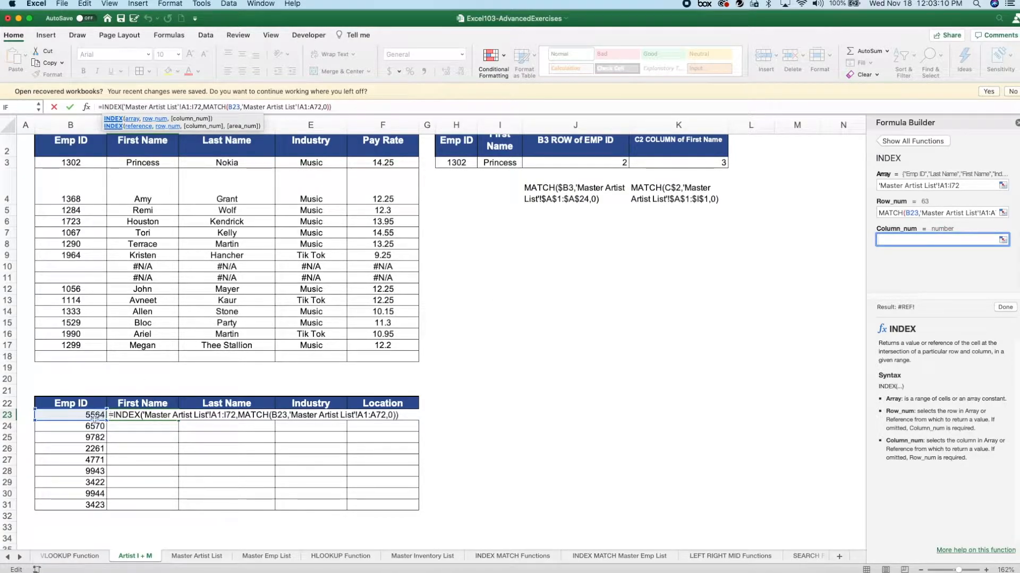
# Examine the Master Artist List sheet's header row and First Name column to see what the column number must locate.
pyautogui.click(200, 556)
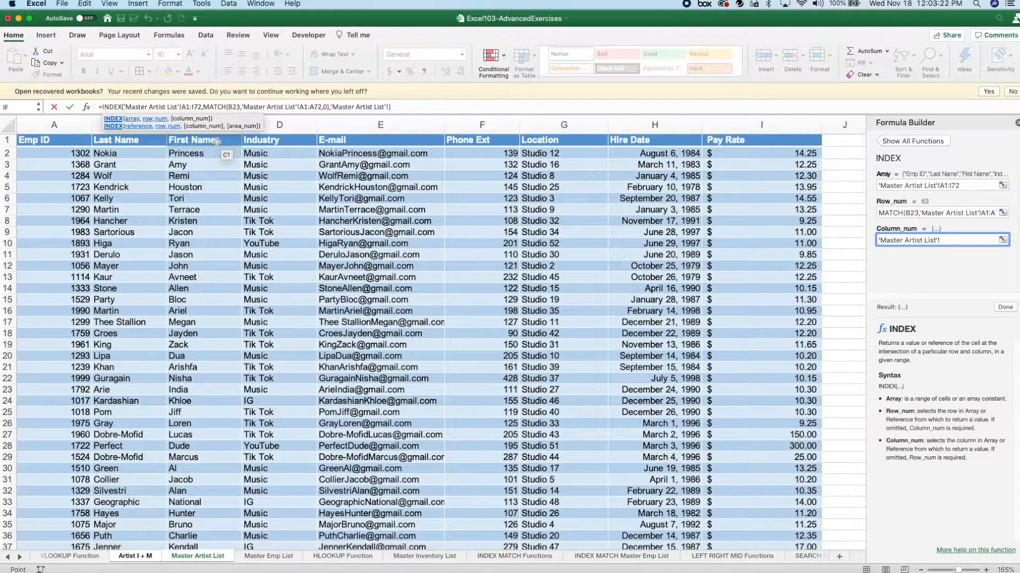
pyautogui.scroll(-5, 211, 250)
pyautogui.scroll(-10, 211, 250)
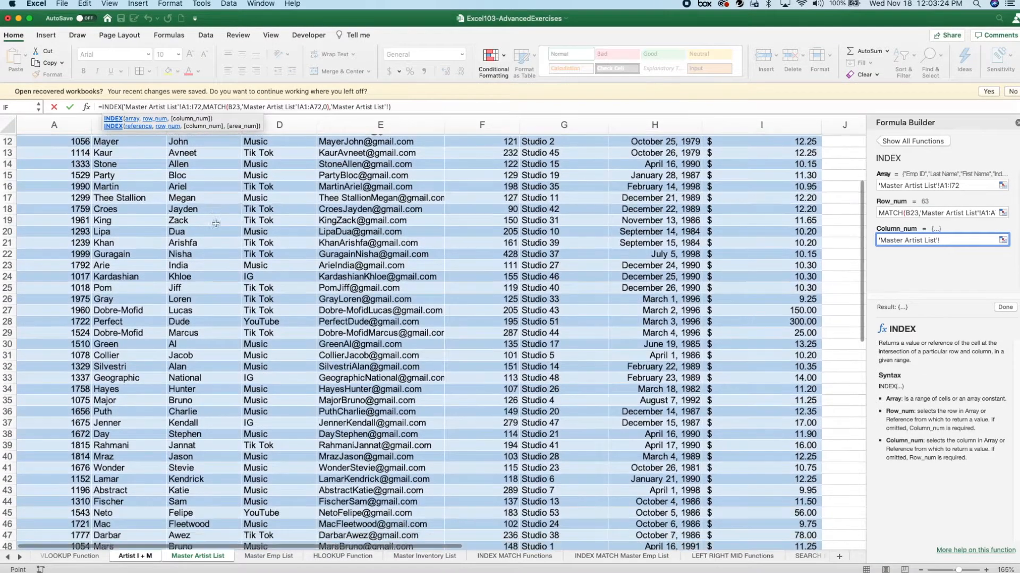
pyautogui.scroll(-11, 204, 315)
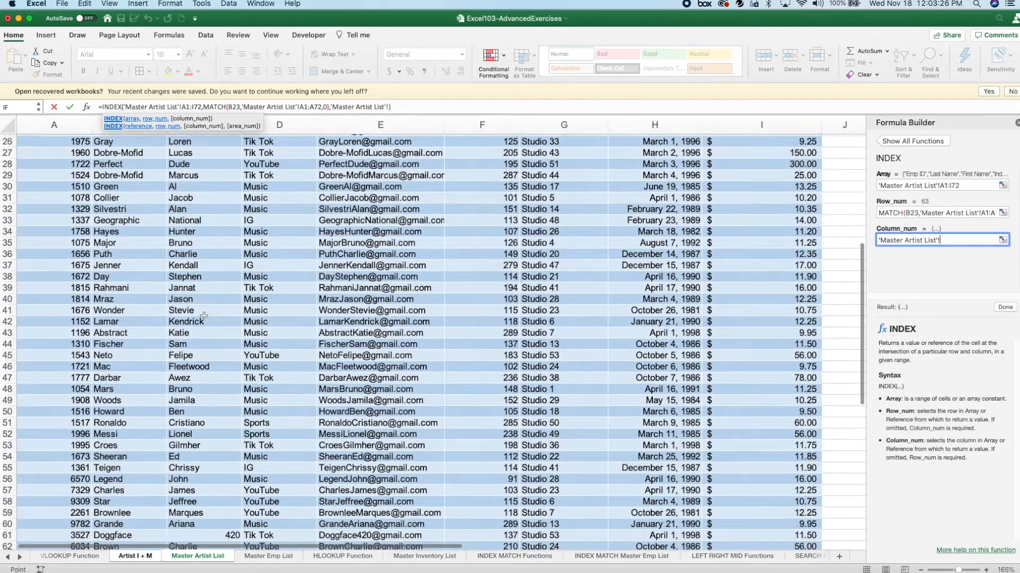
pyautogui.scroll(20, 204, 316)
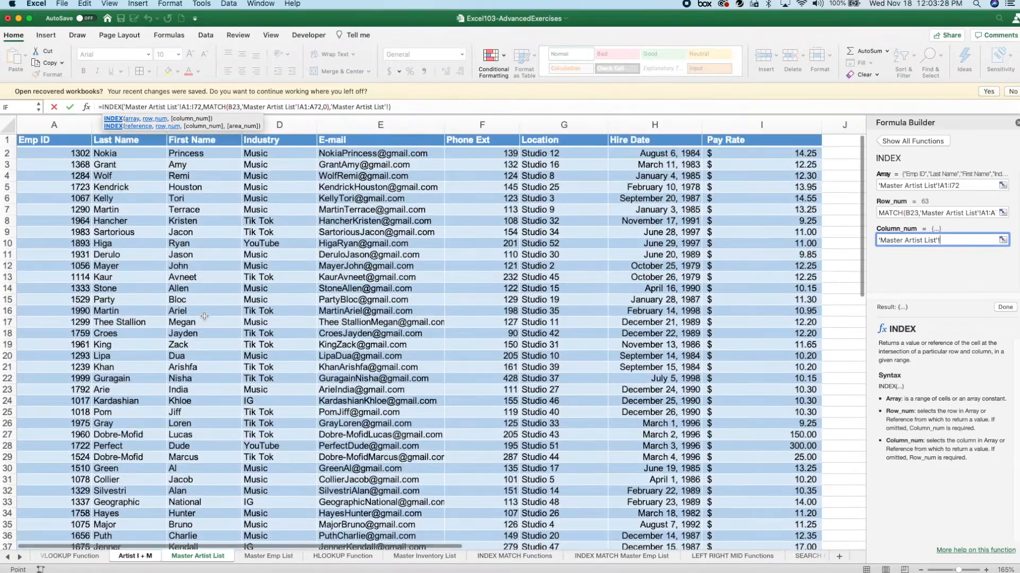
pyautogui.scroll(-15, 194, 264)
pyautogui.scroll(-16, 194, 265)
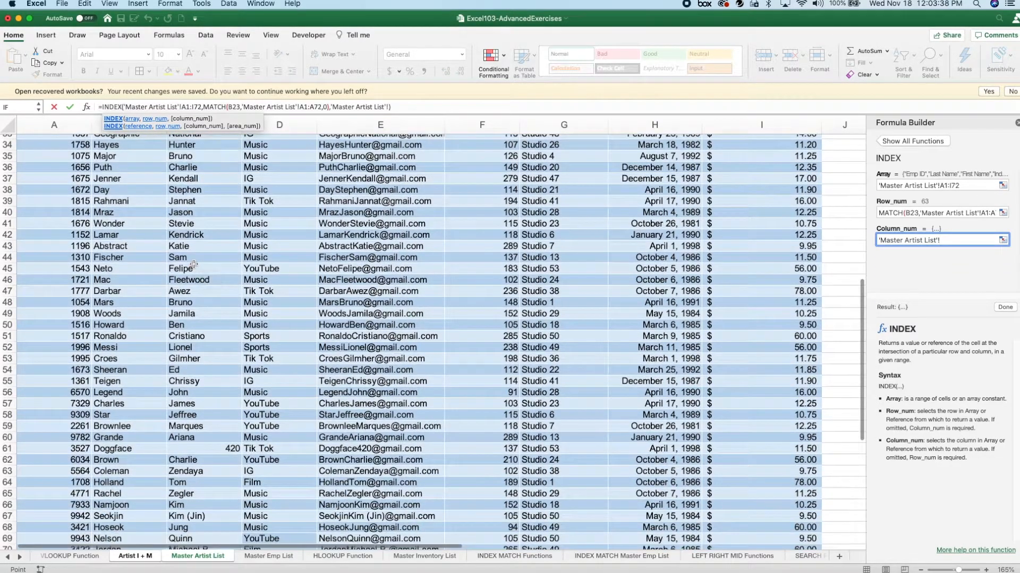
pyautogui.scroll(20, 194, 261)
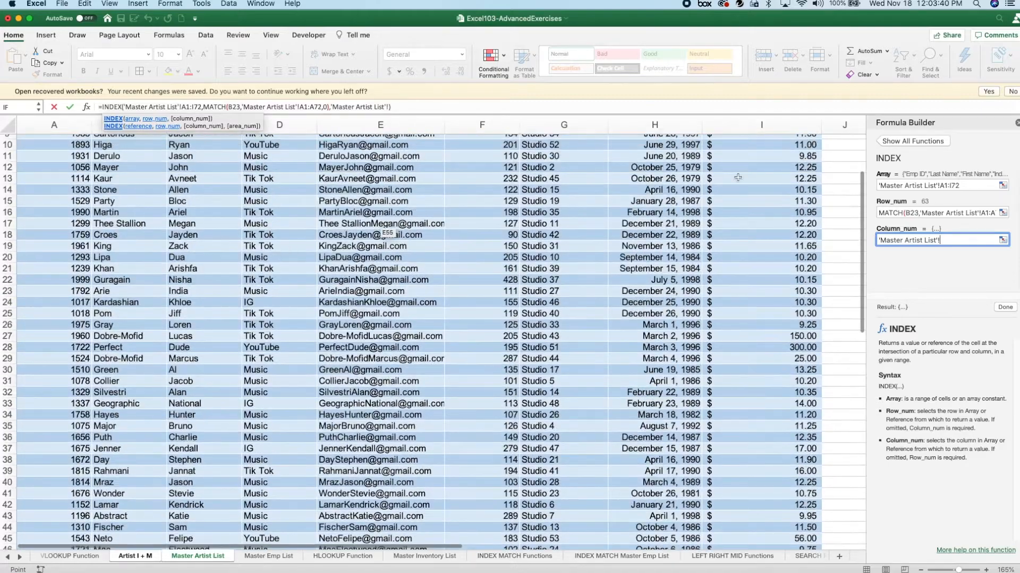
# Replace the INDEX column number with a nested MATCH function and open its arguments in the Formula Builder.
pyautogui.moveTo(955, 240); pyautogui.dragTo(878, 240)
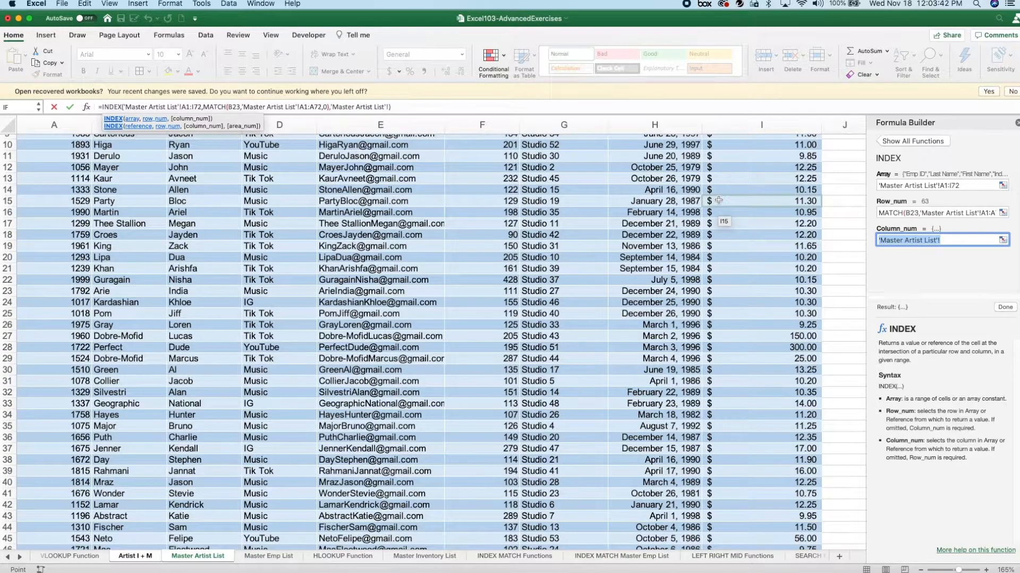
pyautogui.write('MATCH(')
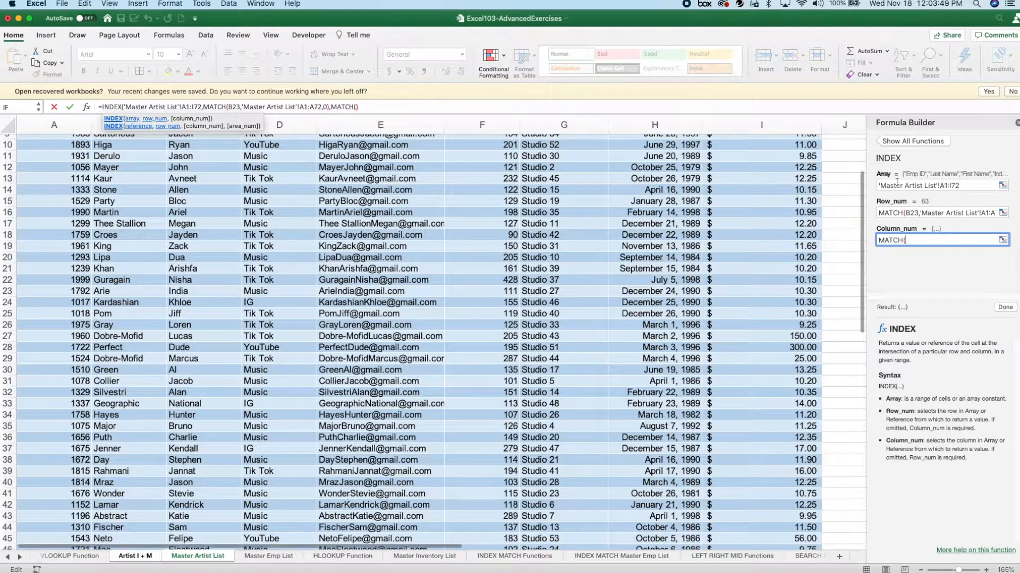
pyautogui.click(346, 107)
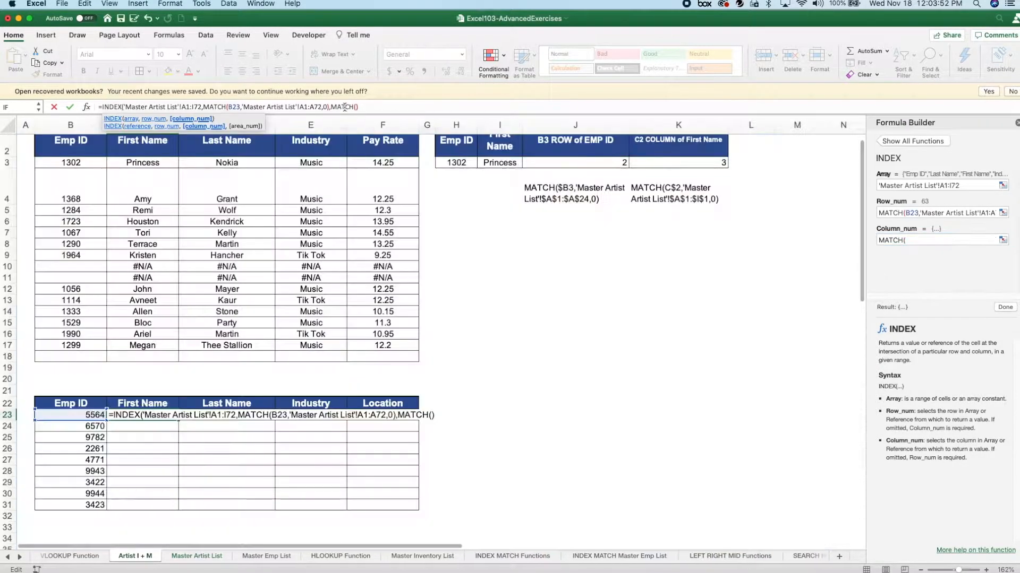
pyautogui.click(87, 108)
# Set the column MATCH's lookup value to C22, its lookup array to 'Master Artist List'!A1:I1 and its match type to 0.
pyautogui.click(894, 184)
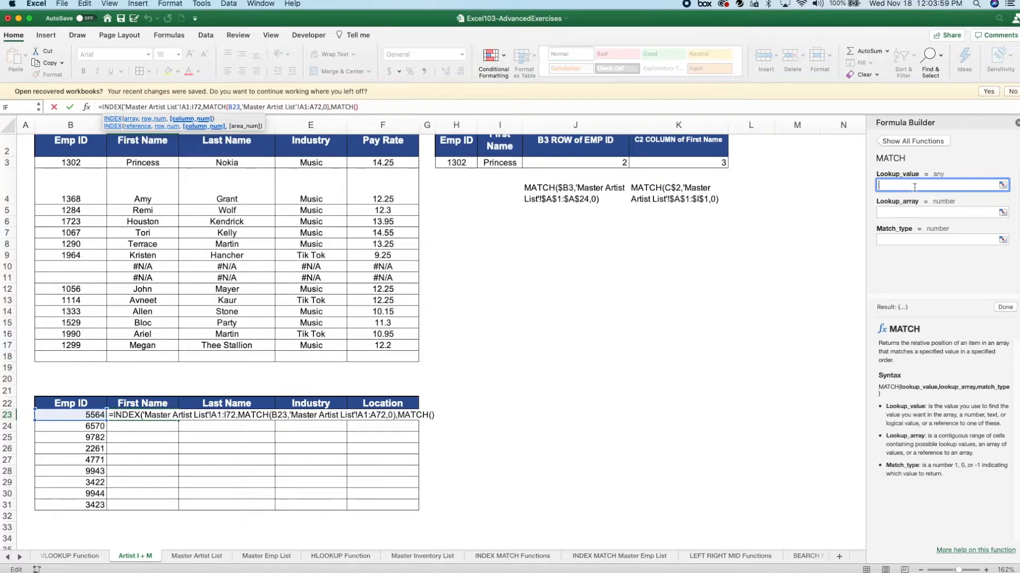
pyautogui.click(139, 404)
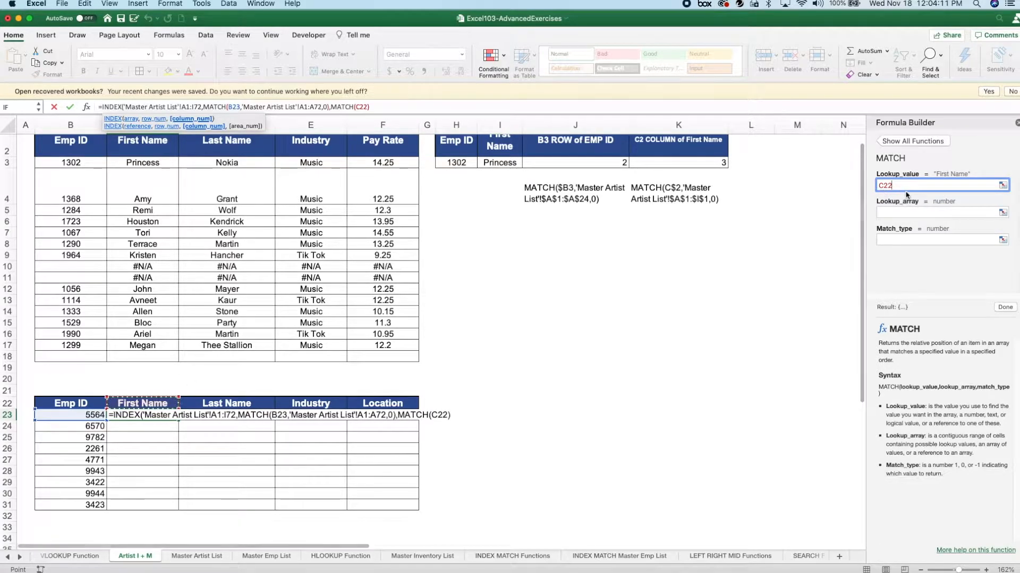
pyautogui.click(903, 212)
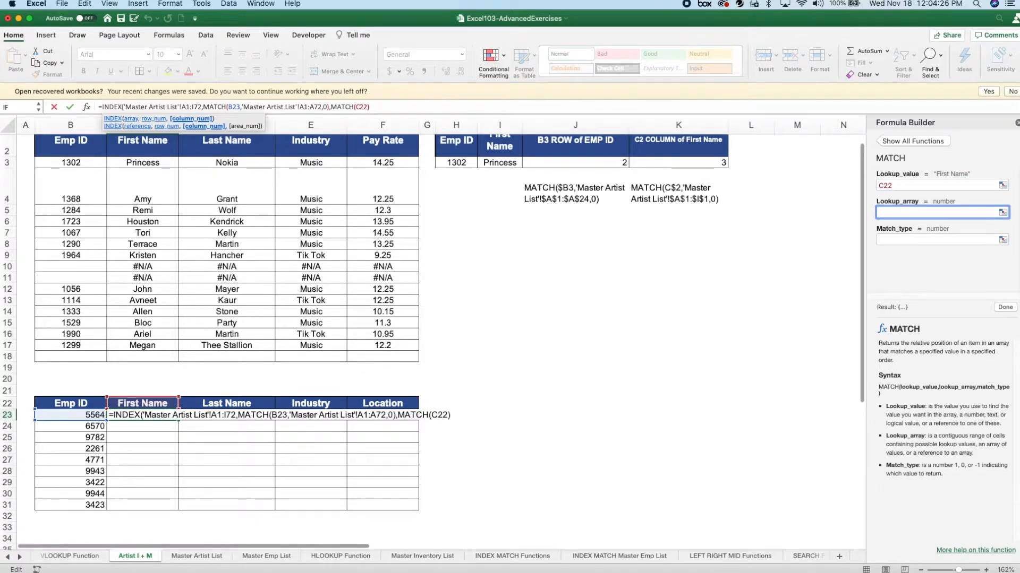
pyautogui.click(197, 556)
pyautogui.scroll(3, 395, 344)
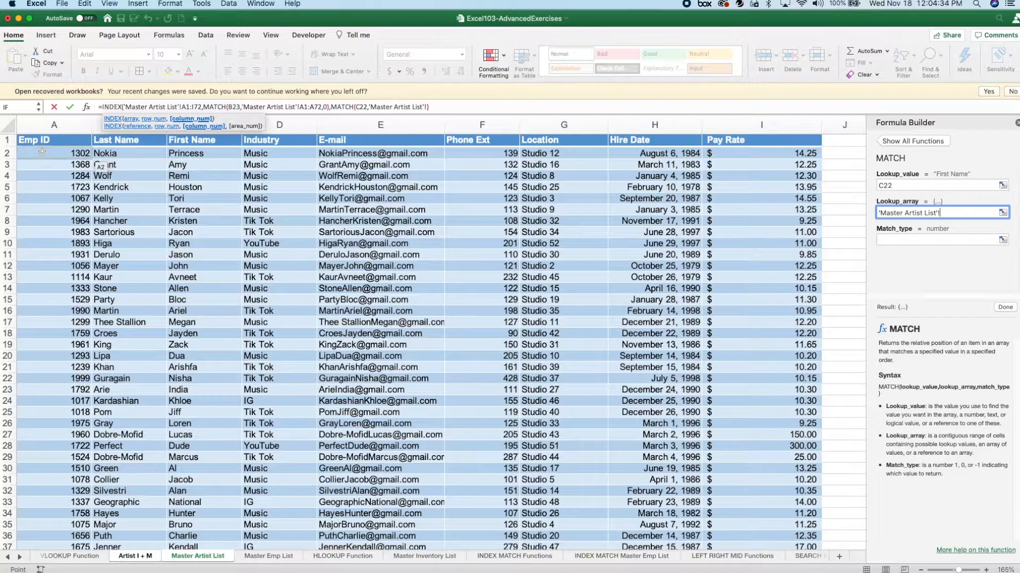
pyautogui.moveTo(43, 143); pyautogui.dragTo(730, 132)
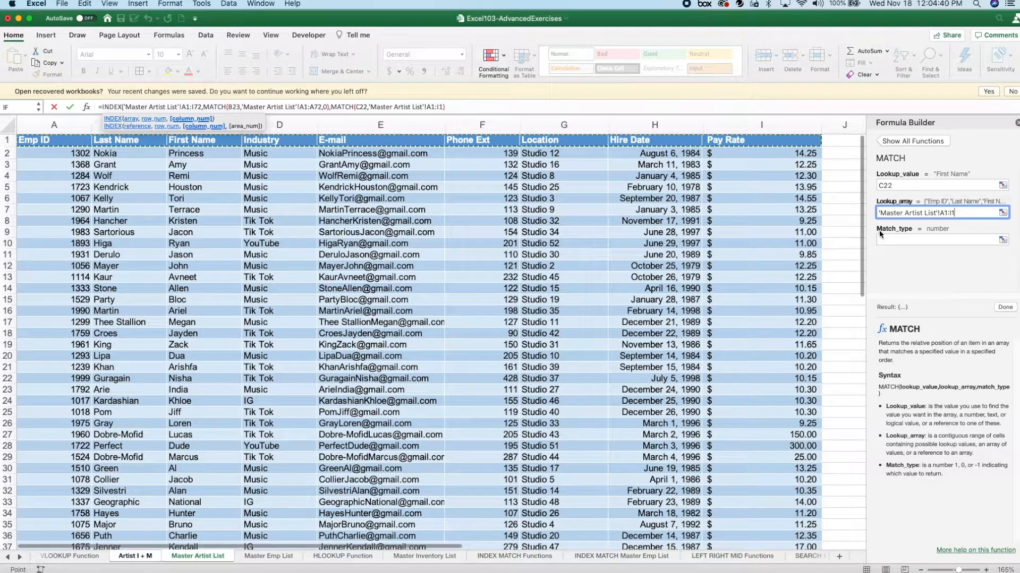
pyautogui.click(926, 243)
pyautogui.write('0')
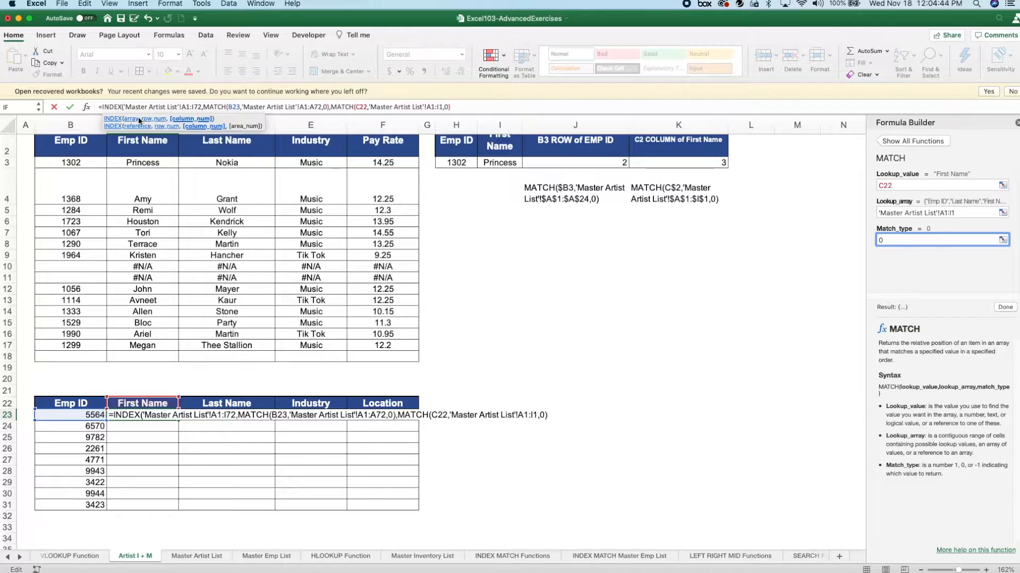
# Add the closing parenthesis to the INDEX formula, commit it in C23, and check its result against the Emp ID on the Master Artist List sheet.
pyautogui.click(89, 107)
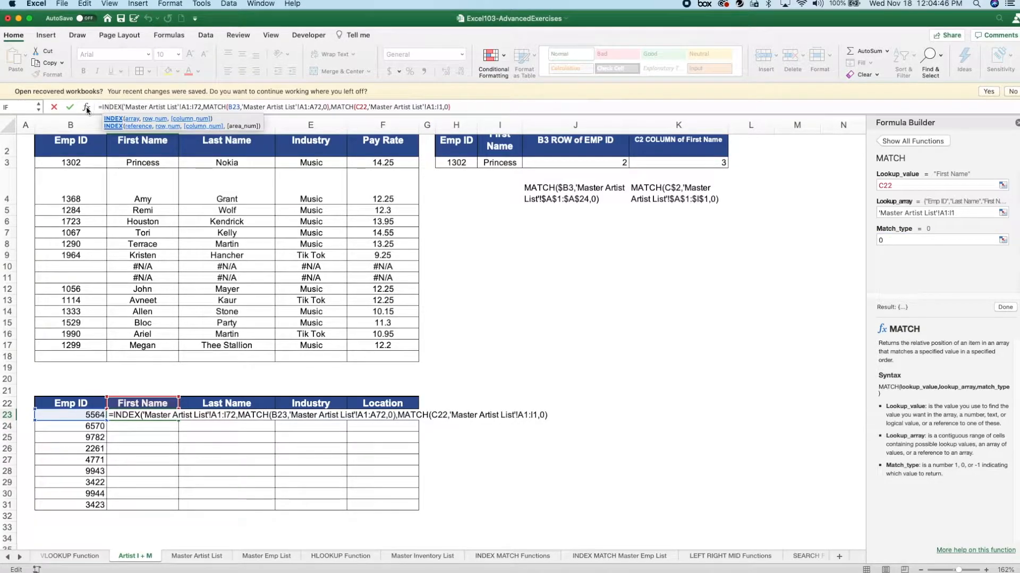
pyautogui.click(86, 109)
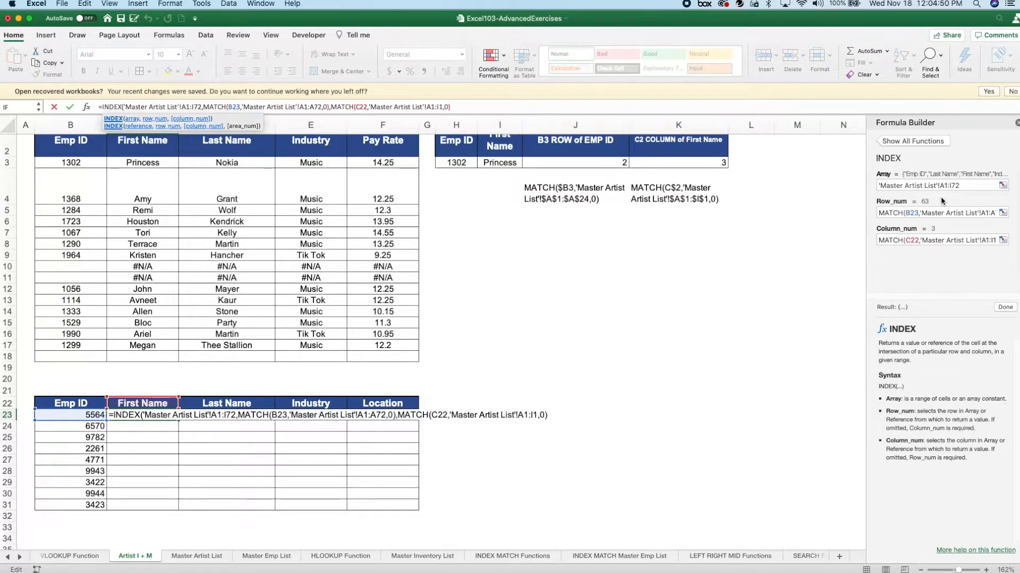
pyautogui.click(467, 107)
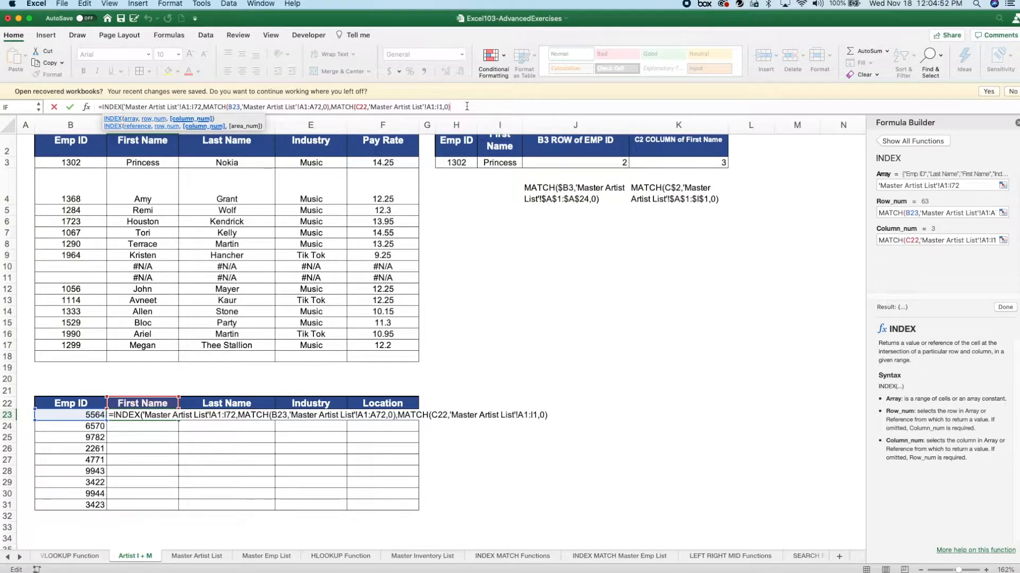
pyautogui.write(')')
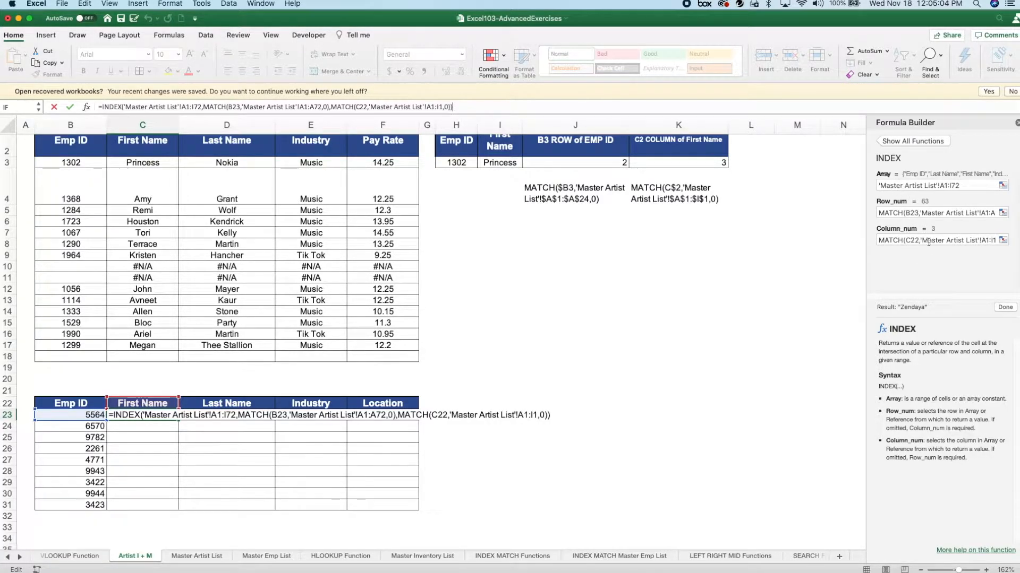
pyautogui.click(1006, 308)
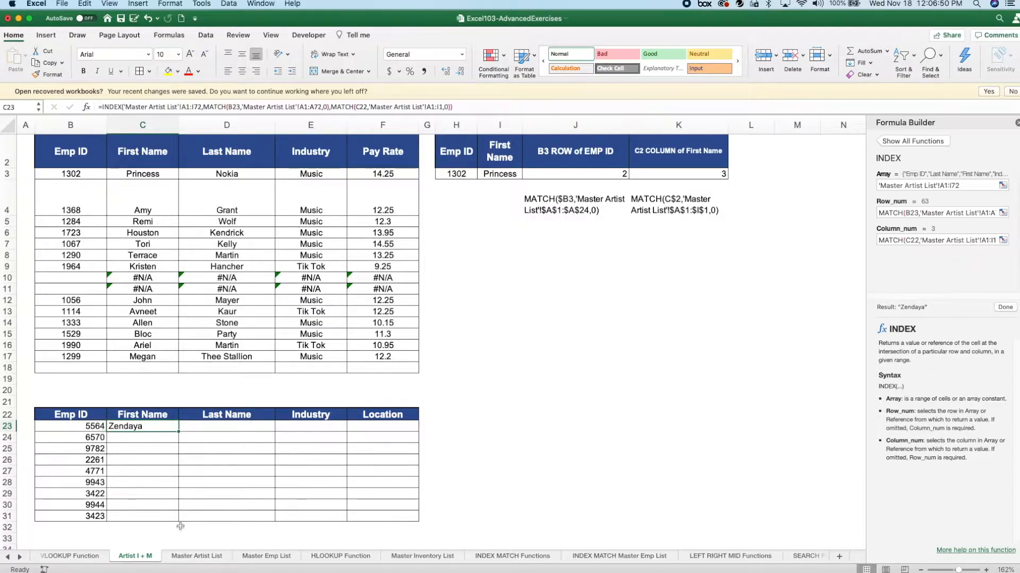
pyautogui.click(192, 557)
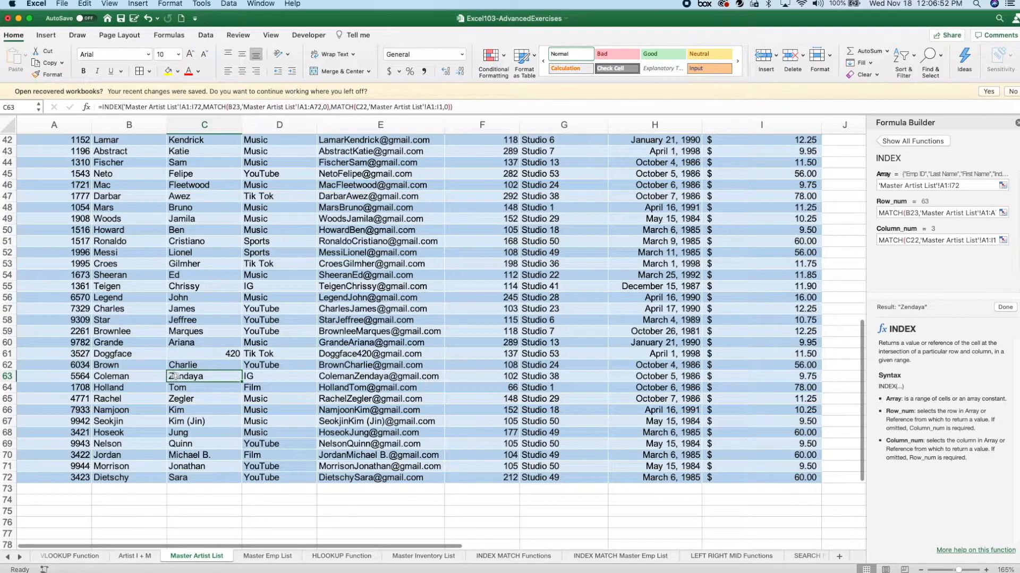
pyautogui.click(78, 377)
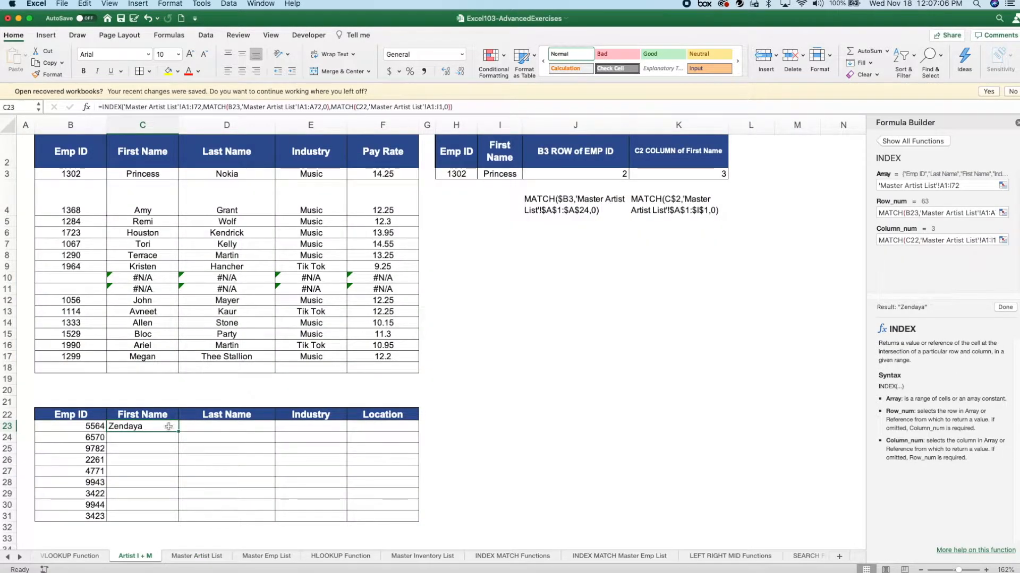
# Fill the C23 formula down to row 31 and across through the Location column, F23:F31.
pyautogui.moveTo(177, 431); pyautogui.dragTo(170, 523)
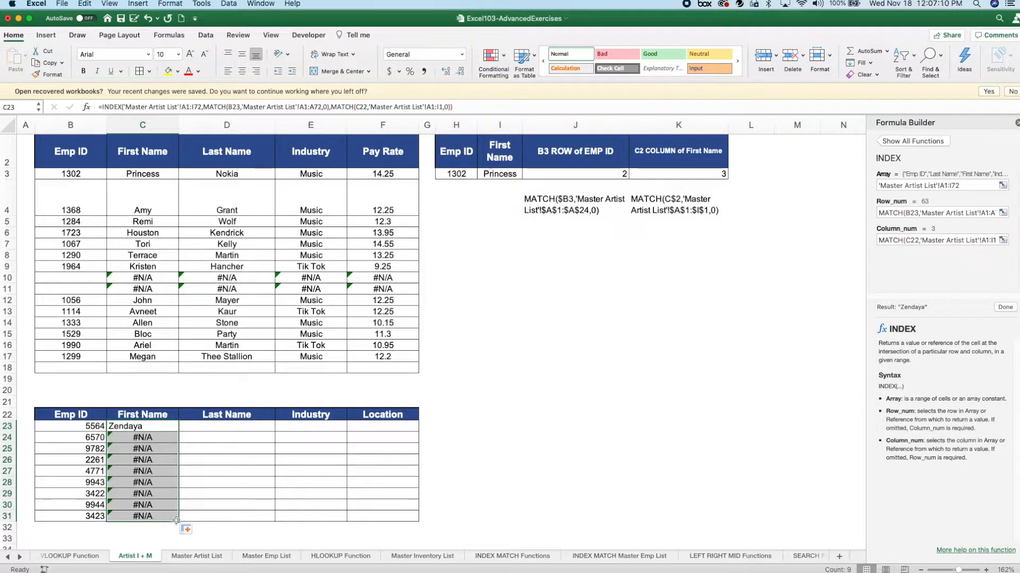
pyautogui.moveTo(398, 538); pyautogui.dragTo(400, 538)
# Compare the formulas in C23 and C24 to see how their array, lookup value and lookup array references shift.
pyautogui.click(162, 428)
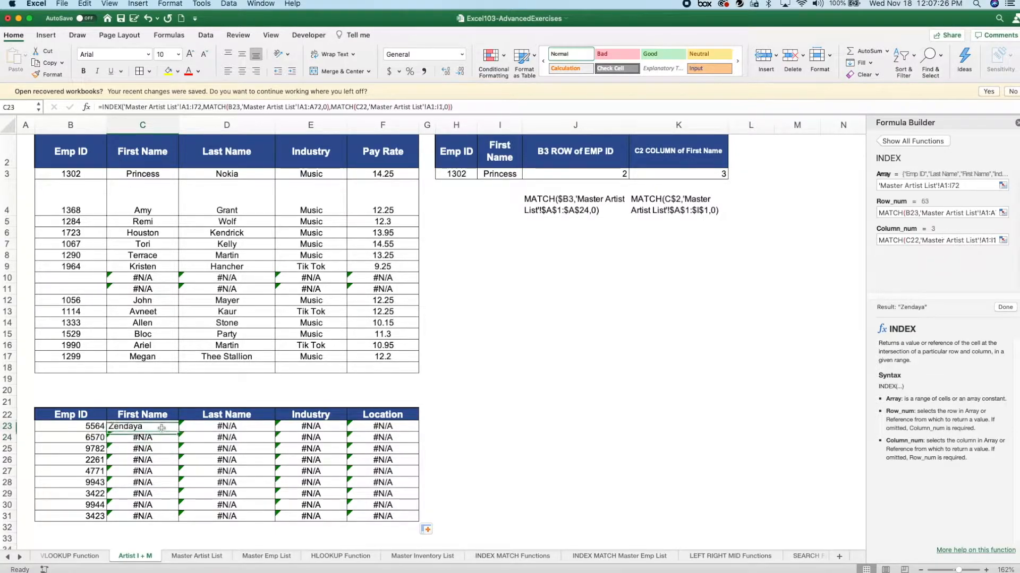
pyautogui.press('Down')
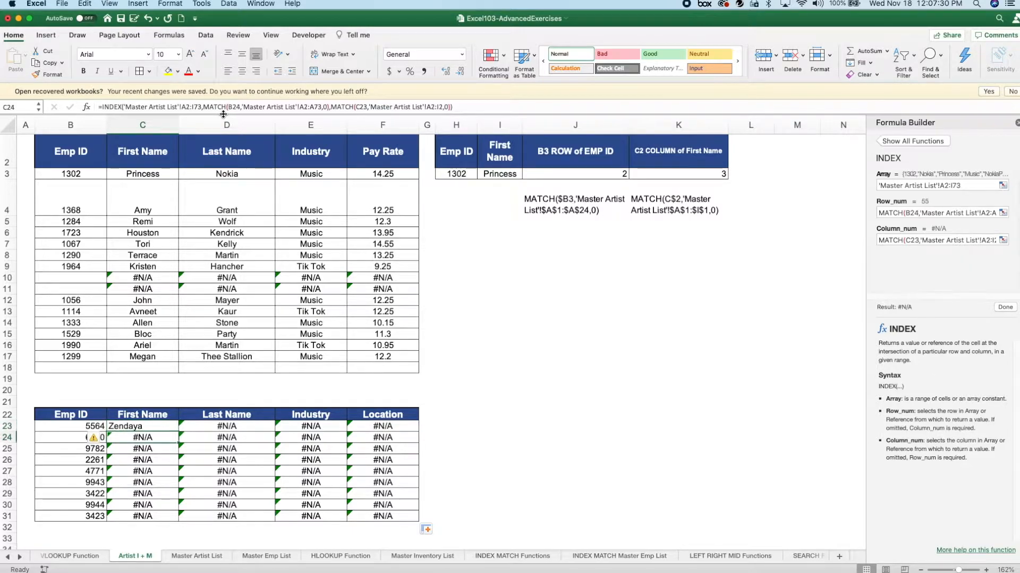
pyautogui.press('Up')
pyautogui.press('Down')
pyautogui.press('Up')
pyautogui.press('Down')
pyautogui.press('Up')
pyautogui.press('Down')
pyautogui.press('Up')
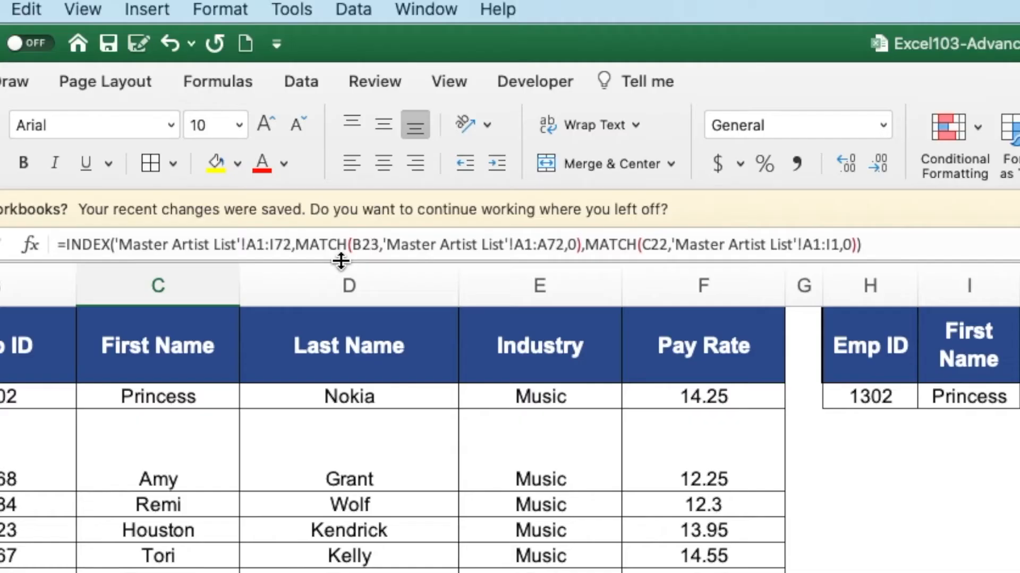
pyautogui.press('Down')
pyautogui.press('Up')
pyautogui.press('Down')
pyautogui.press('Up')
pyautogui.press('Down')
pyautogui.press('Up')
pyautogui.press('Down')
pyautogui.press('Up')
pyautogui.press('Down')
pyautogui.press('Up')
pyautogui.press('Down')
pyautogui.press('Up')
pyautogui.press('Down')
pyautogui.press('Up')
pyautogui.press('Down')
pyautogui.press('Up')
pyautogui.press('Down')
pyautogui.press('Up')
pyautogui.press('Down')
pyautogui.press('Up')
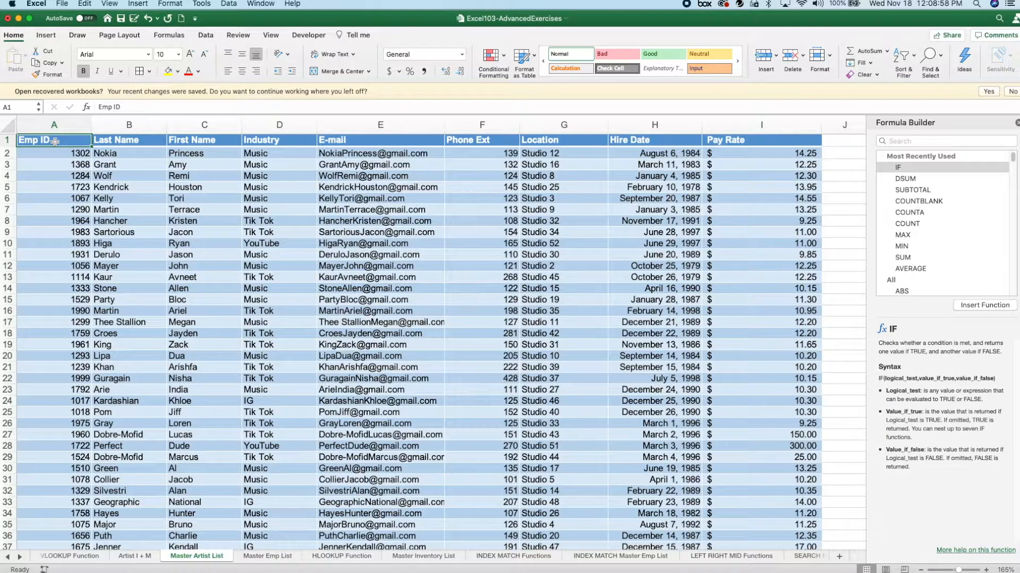
# Review the full table range A1:I72 on the Master Artist List sheet, and return to C23 on the Artist I + M sheet.
pyautogui.press('super+shift+Right')
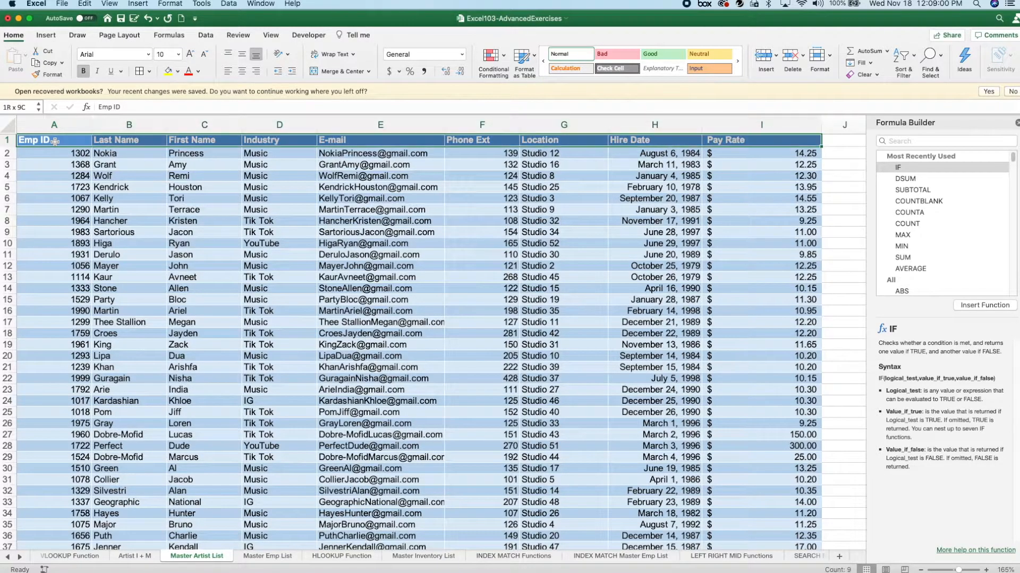
pyautogui.press('super+shift+Down')
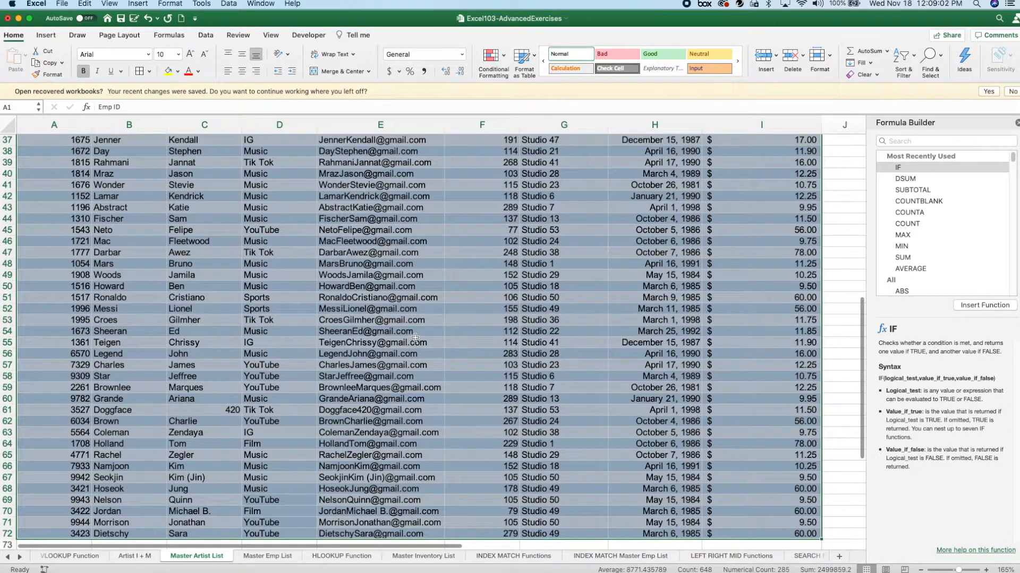
pyautogui.scroll(-1, 415, 338)
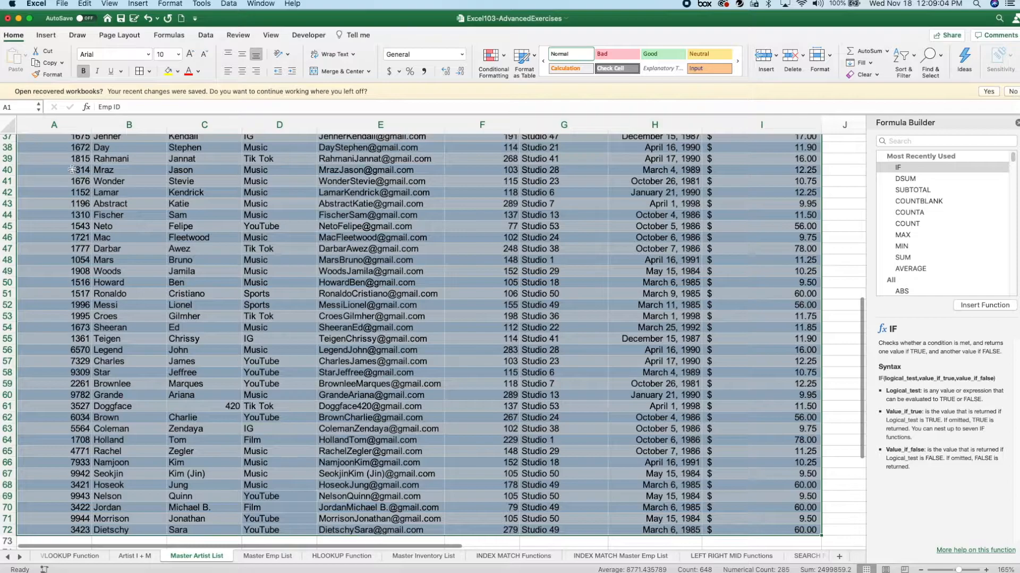
pyautogui.click(134, 556)
pyautogui.click(159, 432)
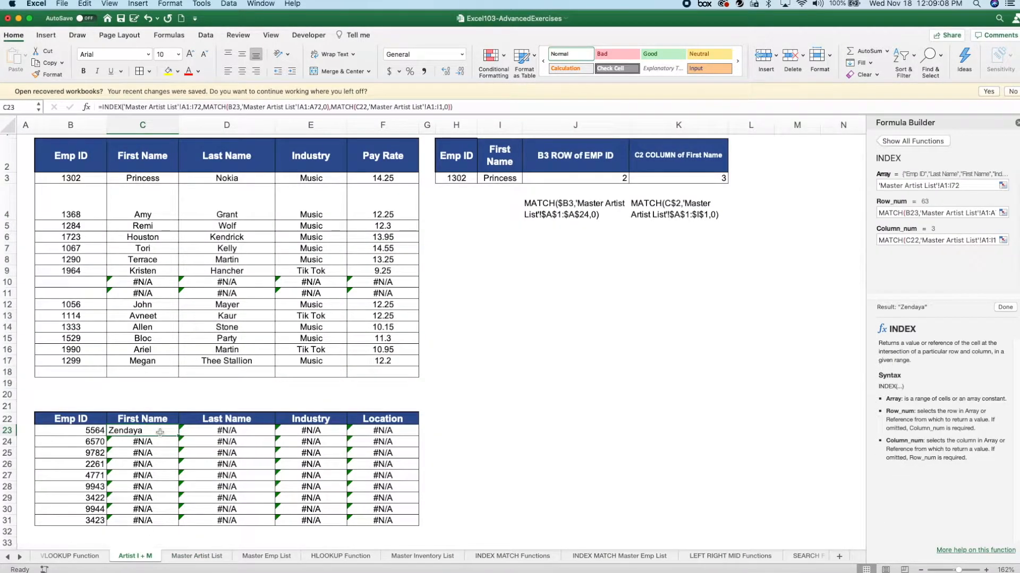
# Make the C23 formula's INDEX array absolute as $A$1:$I$72 and its first MATCH lookup array absolute as $A$1:$A$72.
pyautogui.press('Down')
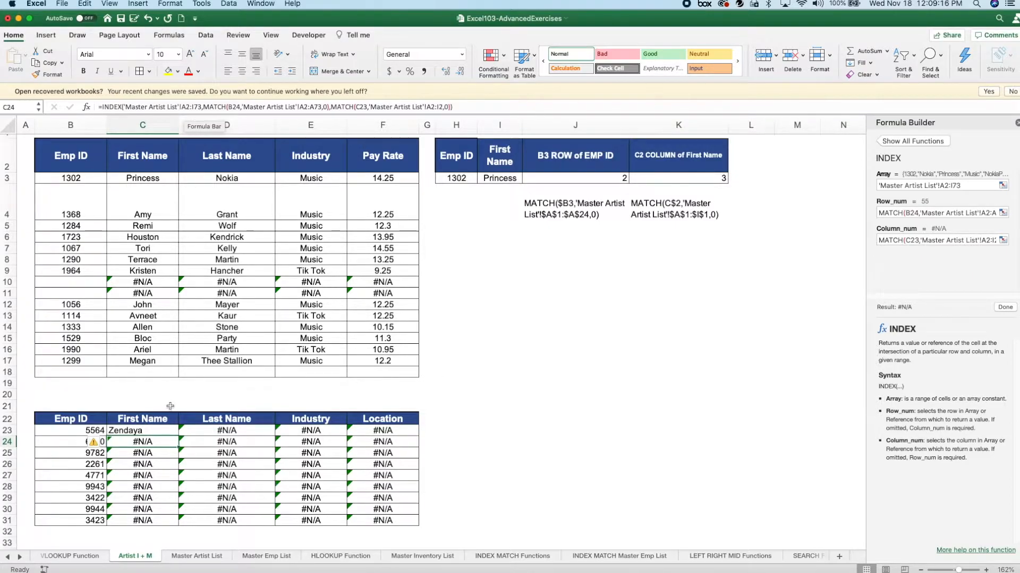
pyautogui.click(165, 432)
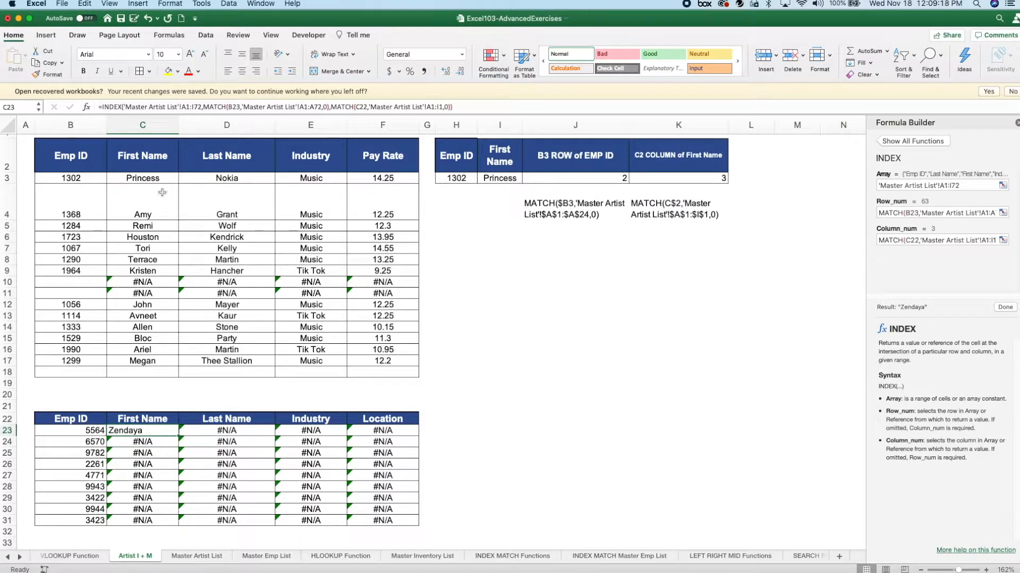
pyautogui.moveTo(183, 108); pyautogui.dragTo(202, 108)
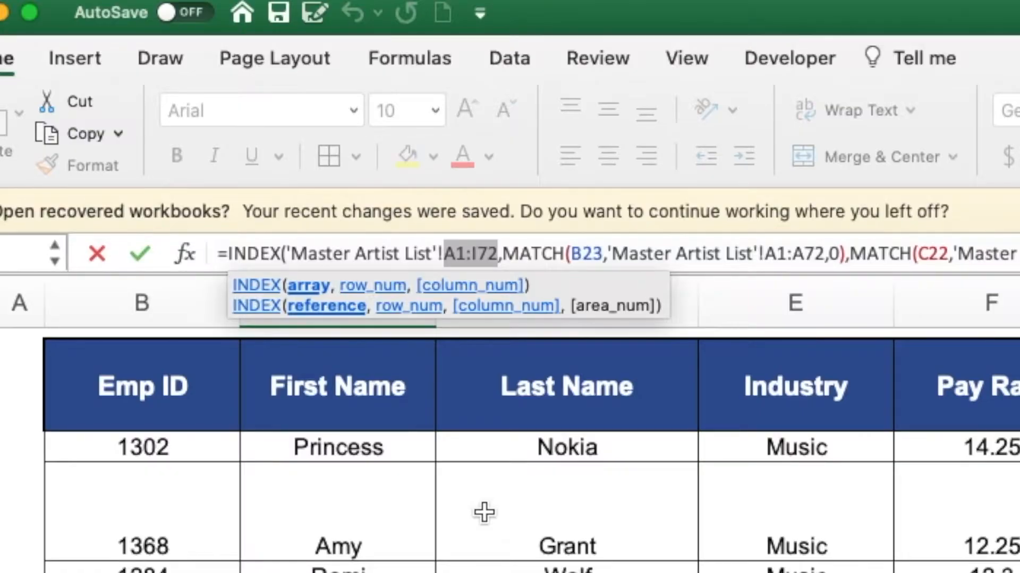
pyautogui.press('F4')
pyautogui.moveTo(805, 253); pyautogui.dragTo(859, 254)
pyautogui.press('F4')
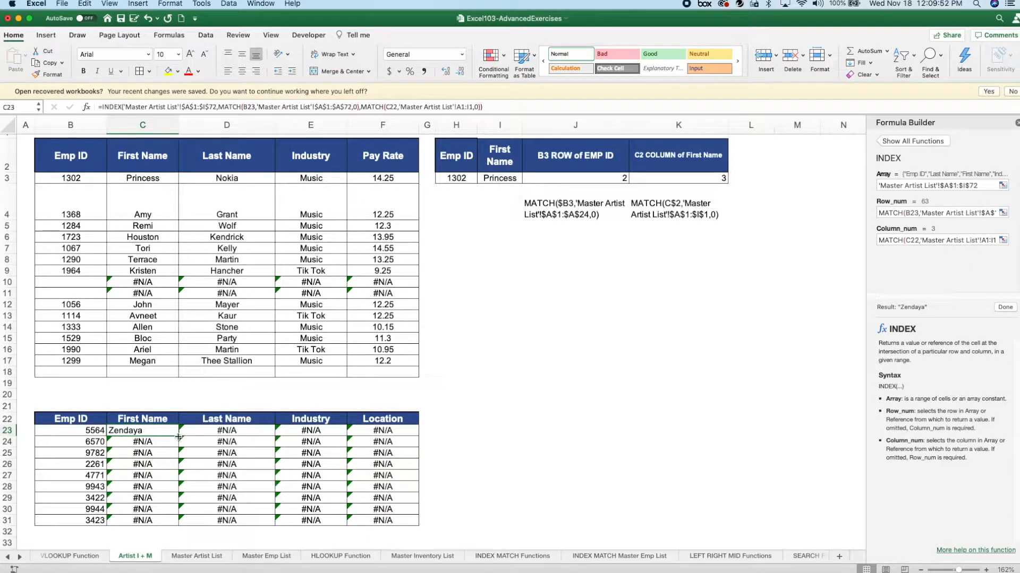
# Fill the updated C23 formula through F31, and clear the filled cells so that only C23 keeps its formula.
pyautogui.moveTo(179, 437); pyautogui.dragTo(417, 527)
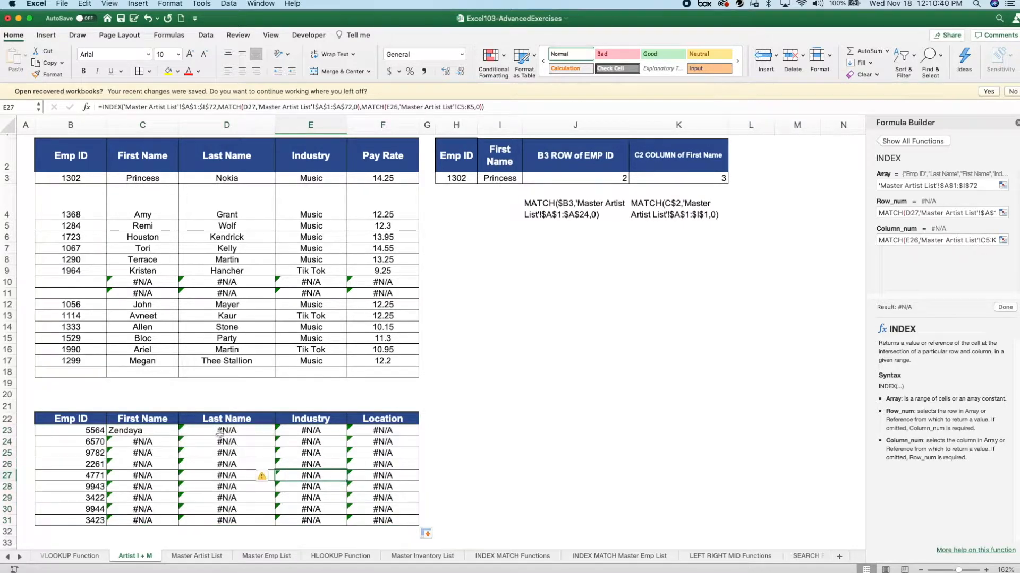
pyautogui.moveTo(419, 526); pyautogui.dragTo(164, 518)
pyautogui.press('Delete')
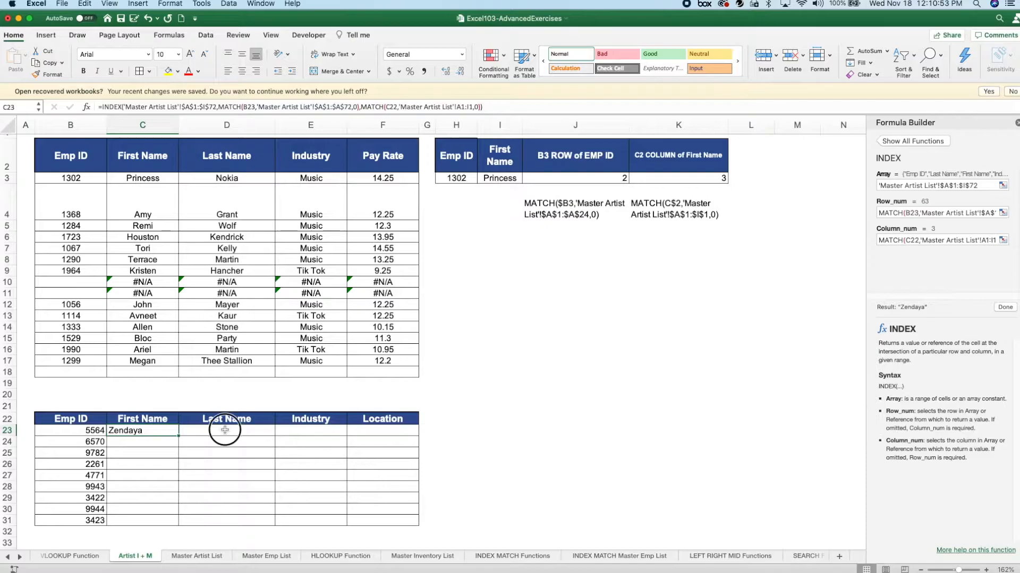
# Fill the C23 formula one cell across into the Last Name column, D23.
pyautogui.click(225, 430)
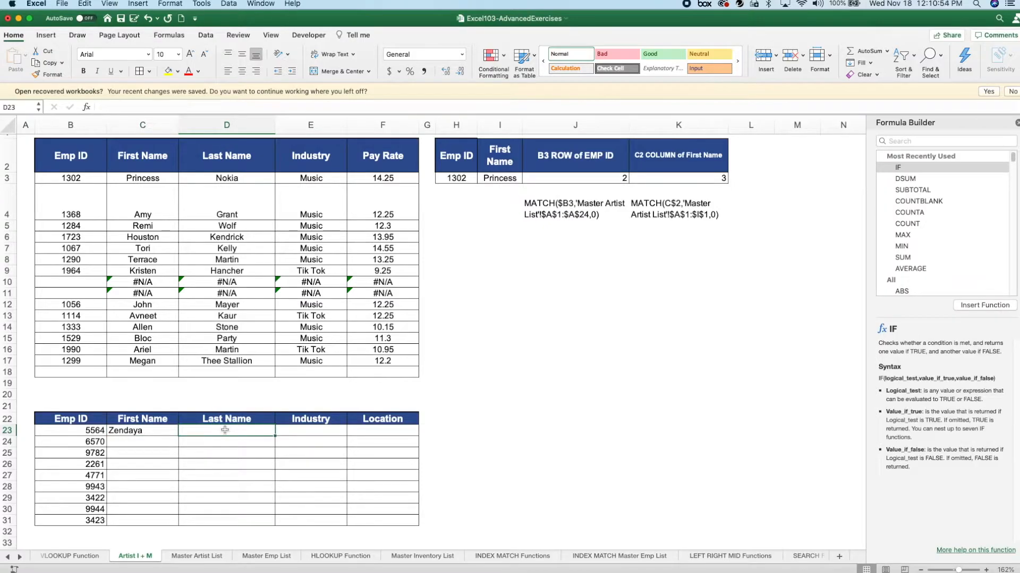
pyautogui.click(366, 431)
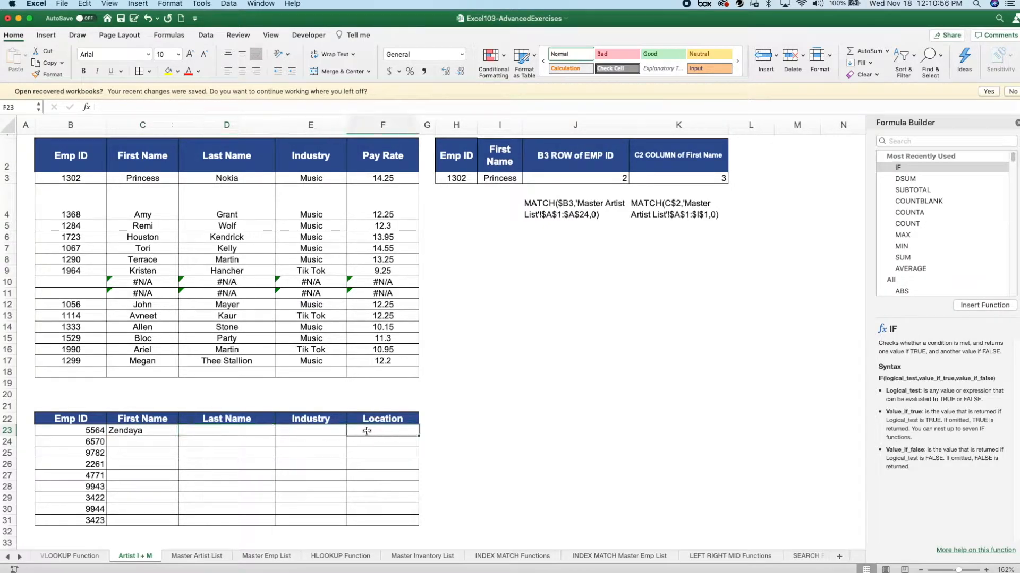
pyautogui.click(152, 430)
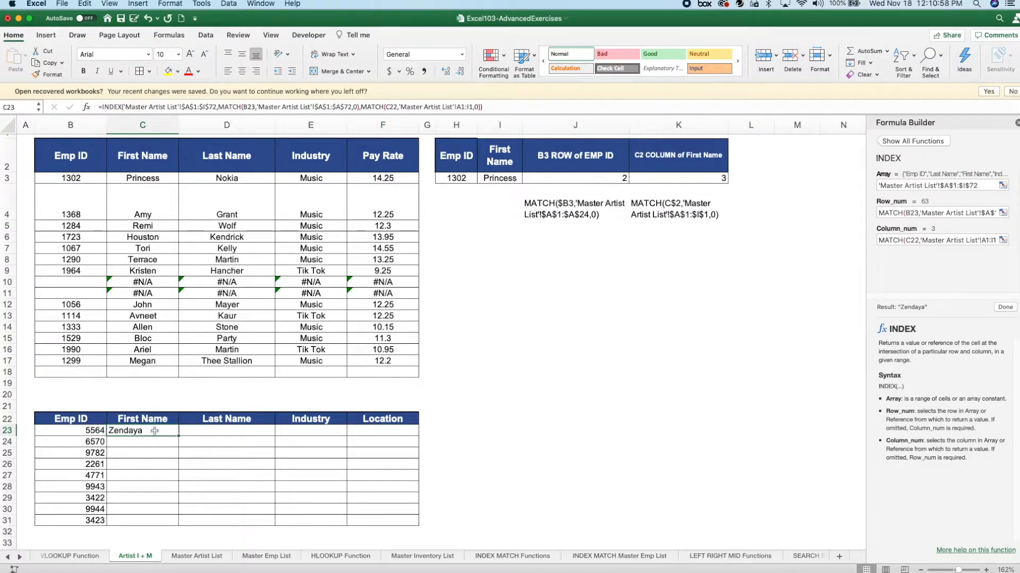
pyautogui.click(94, 430)
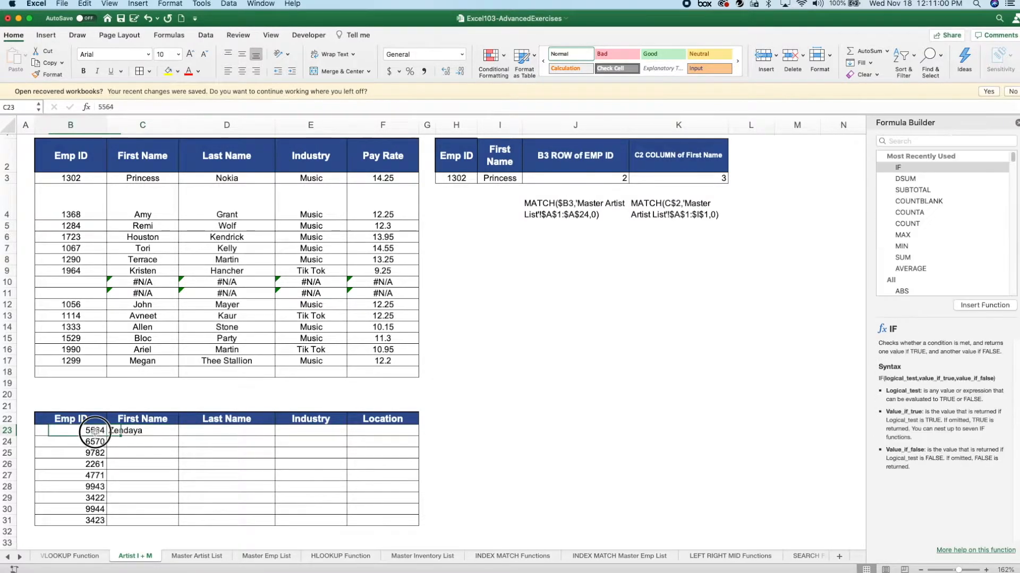
pyautogui.click(244, 431)
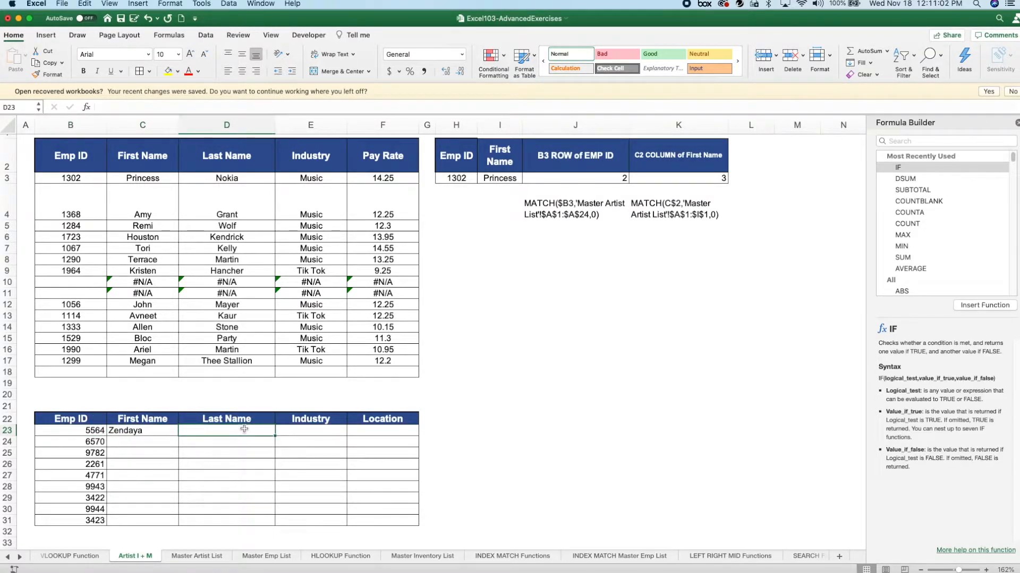
pyautogui.click(88, 431)
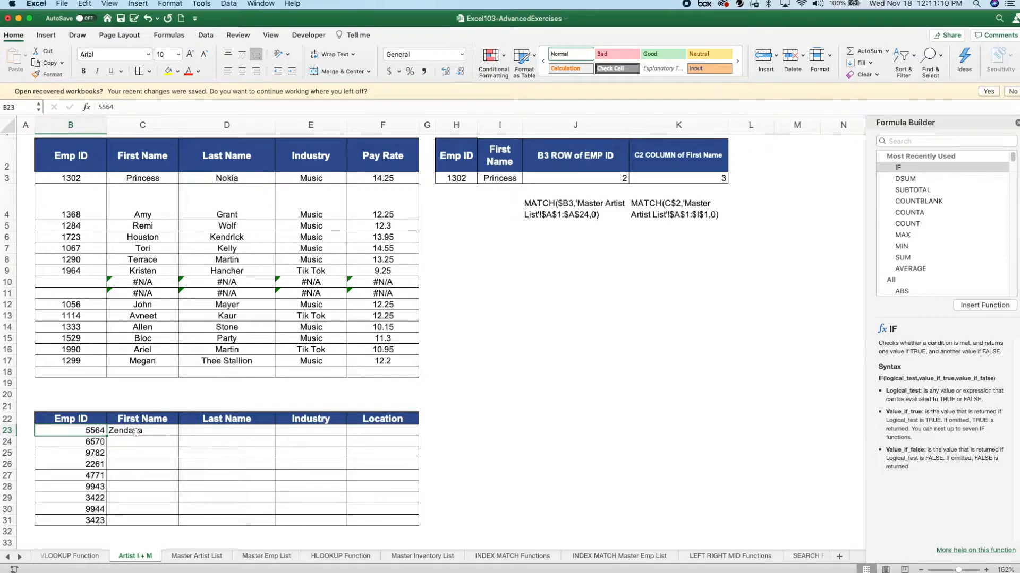
pyautogui.click(187, 427)
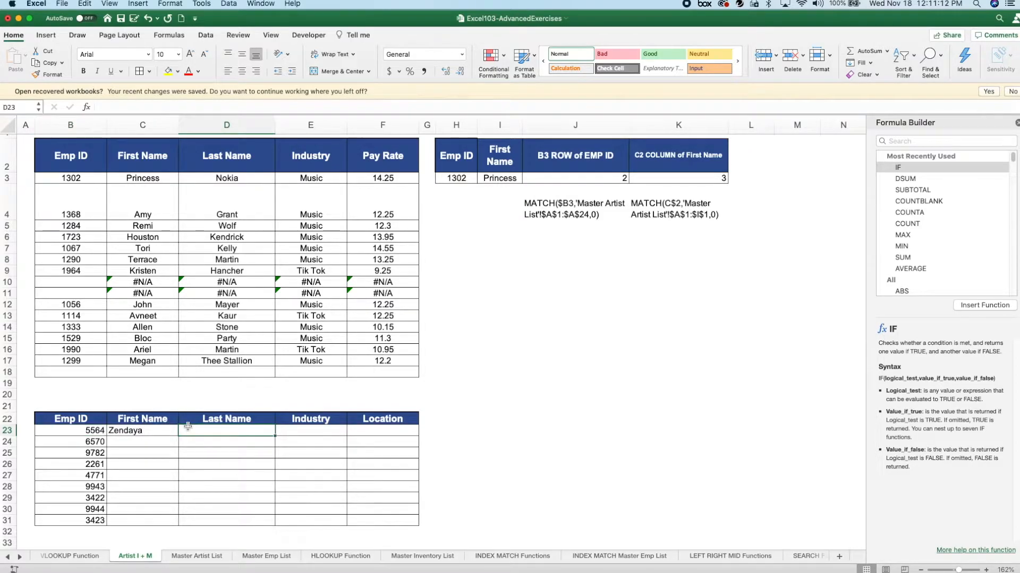
pyautogui.click(173, 431)
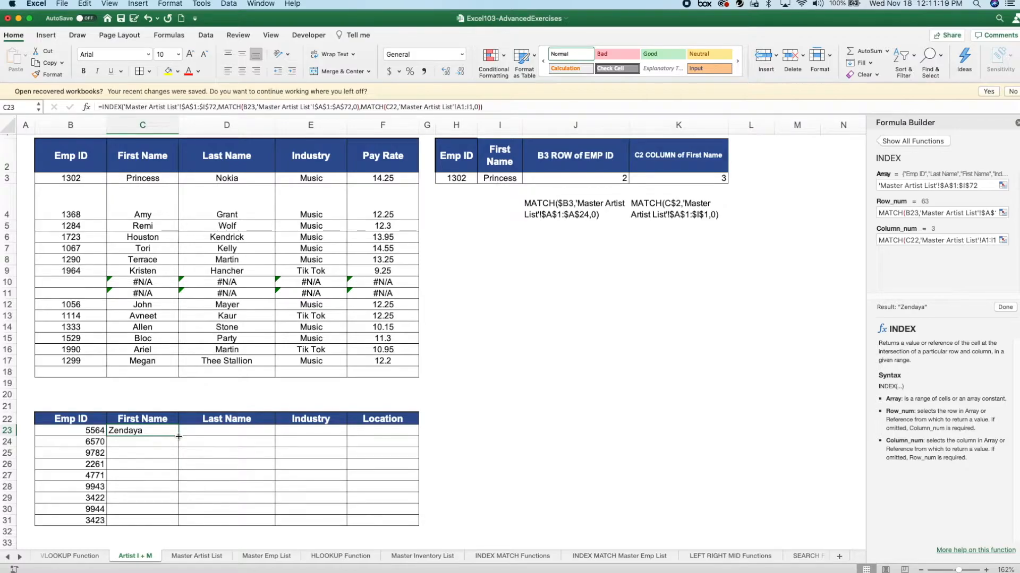
pyautogui.moveTo(178, 437); pyautogui.dragTo(223, 431)
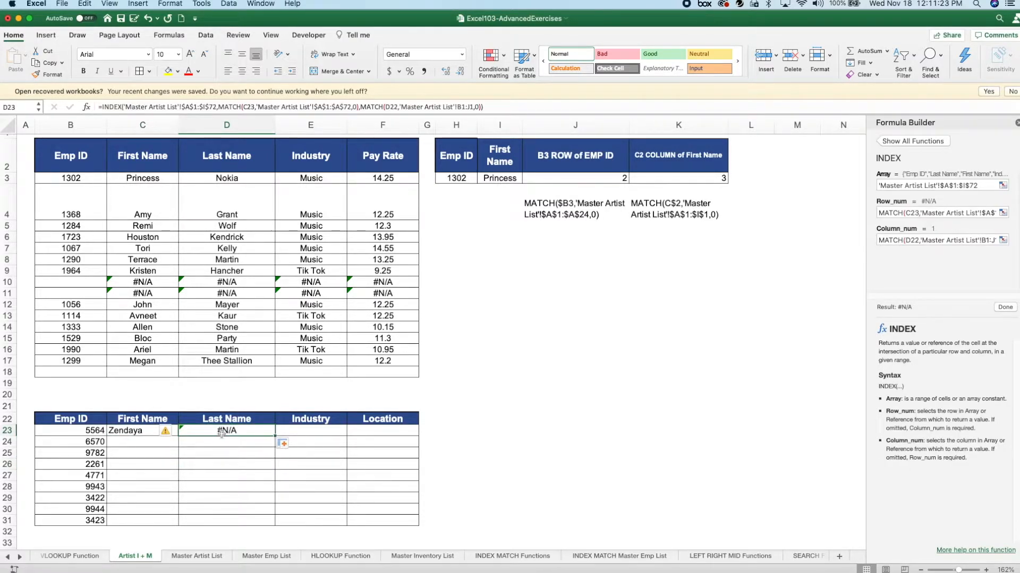
# Compare the formulas in C23 and D23 to see how the Emp ID lookup value reference shifts across columns.
pyautogui.press('Left')
pyautogui.press('Right')
pyautogui.press('Left')
pyautogui.press('Right')
pyautogui.press('Left')
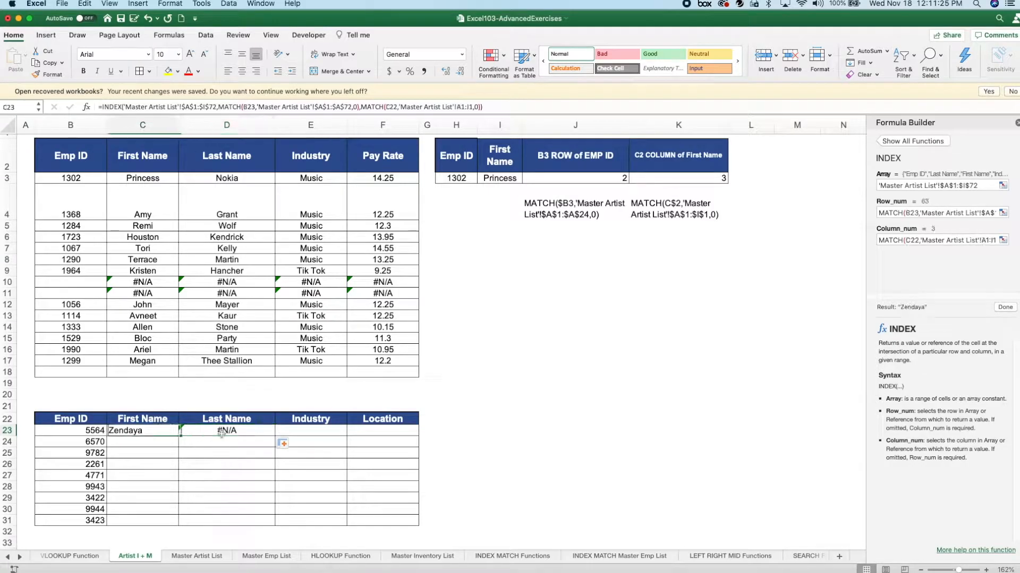
pyautogui.press('Right')
pyautogui.press('Left')
pyautogui.press('Right')
pyautogui.press('Left')
pyautogui.press('Right')
pyautogui.press('Left')
pyautogui.press('Right')
pyautogui.press('Left')
pyautogui.press('Left')
pyautogui.press('Right')
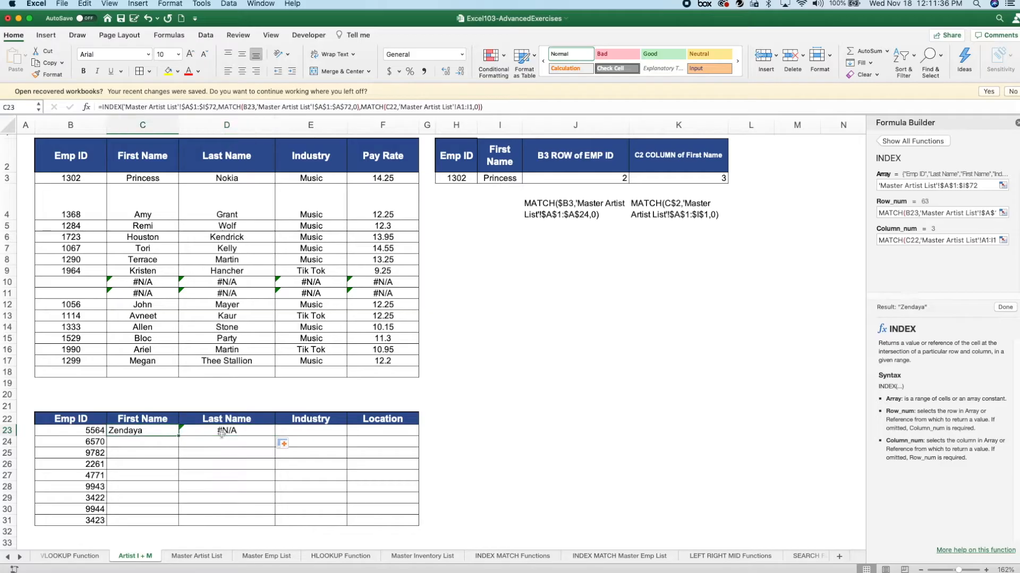
pyautogui.press('Right')
pyautogui.press('Left')
pyautogui.press('Right')
pyautogui.press('Left')
pyautogui.click(216, 430)
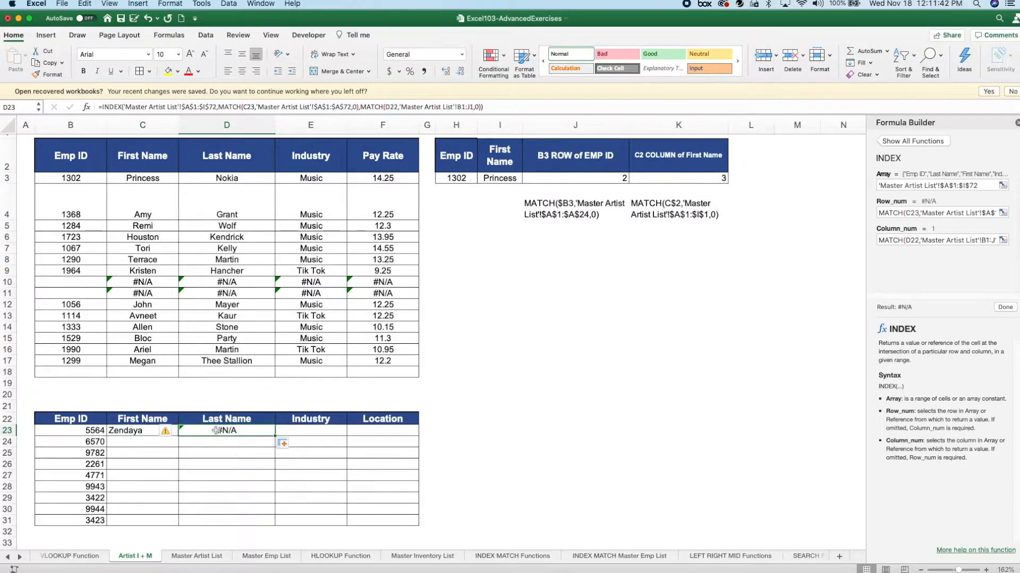
pyautogui.press('Left')
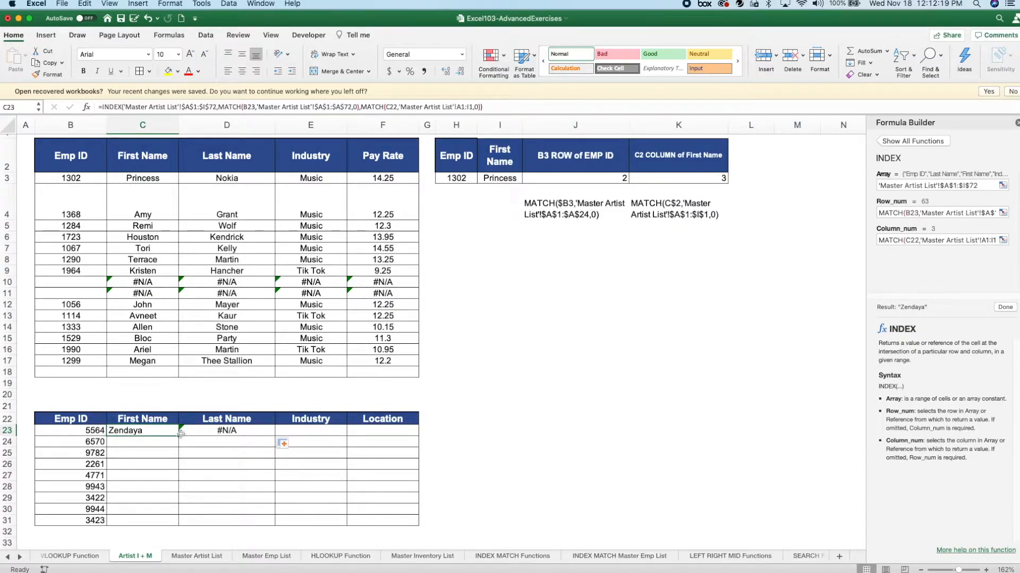
pyautogui.click(237, 432)
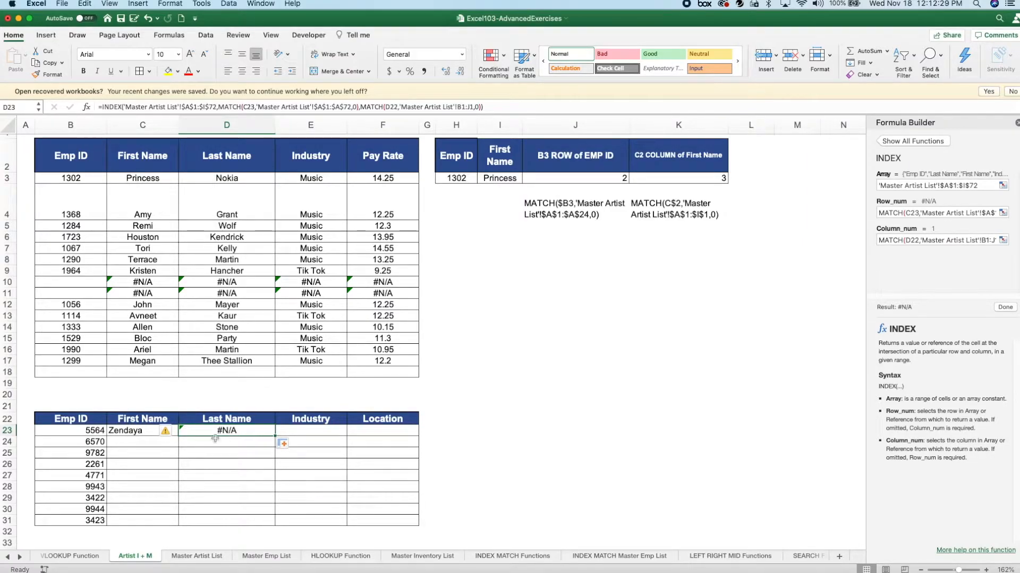
pyautogui.click(144, 434)
pyautogui.click(256, 439)
pyautogui.click(96, 433)
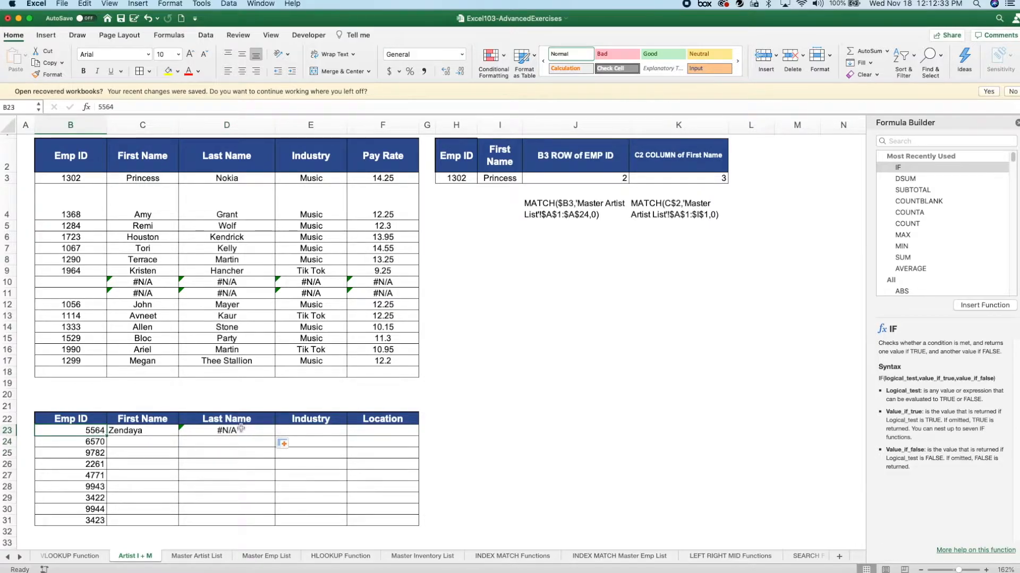
# Clear D23 and lock the column of the first MATCH lookup value in C23 as $B23.
pyautogui.click(237, 433)
pyautogui.press('Delete')
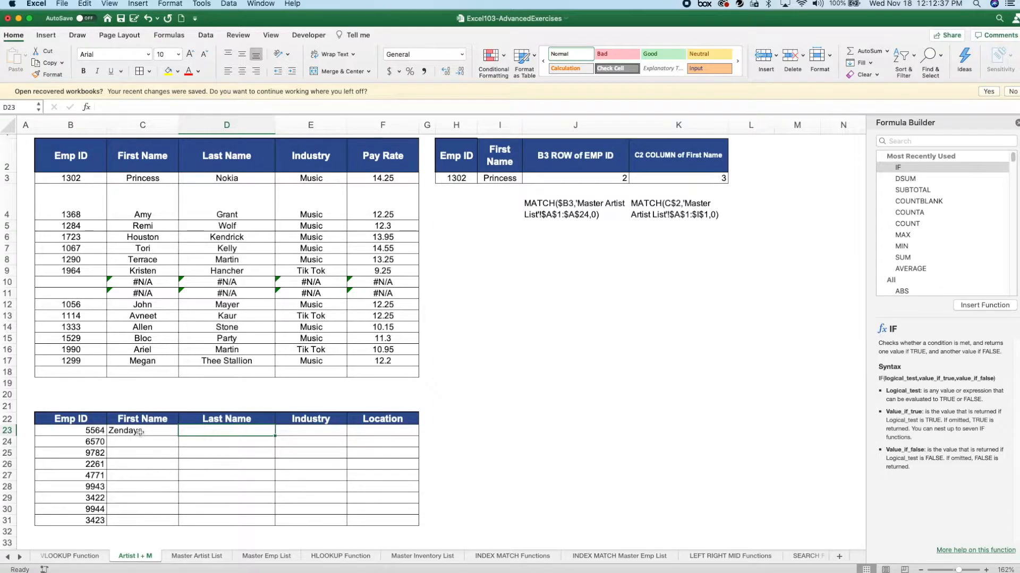
pyautogui.click(140, 431)
pyautogui.click(245, 108)
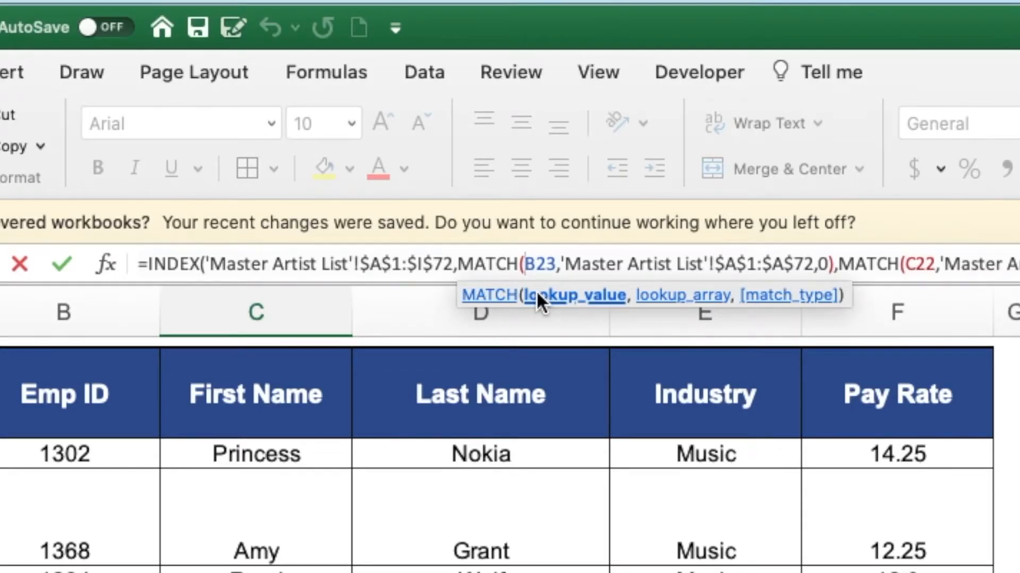
pyautogui.write('$')
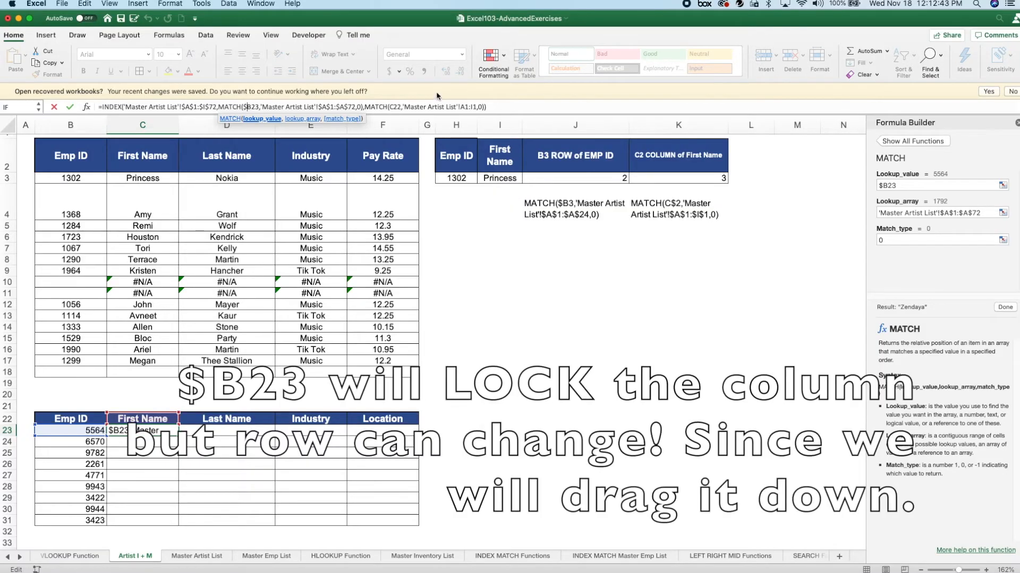
pyautogui.click(494, 108)
pyautogui.press('Return')
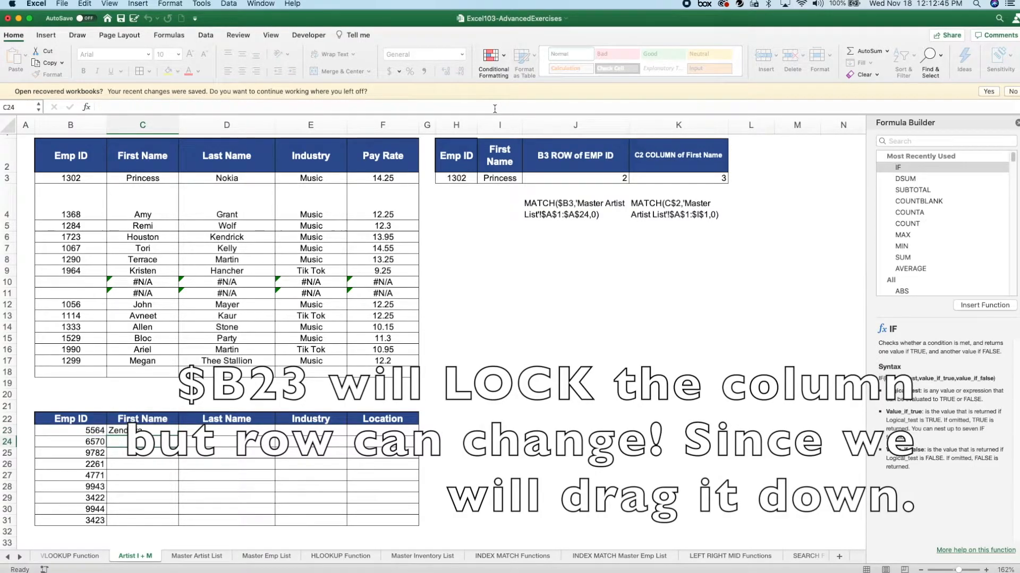
# Fill the C23 formula across row 23 through the Location column, F23.
pyautogui.click(204, 431)
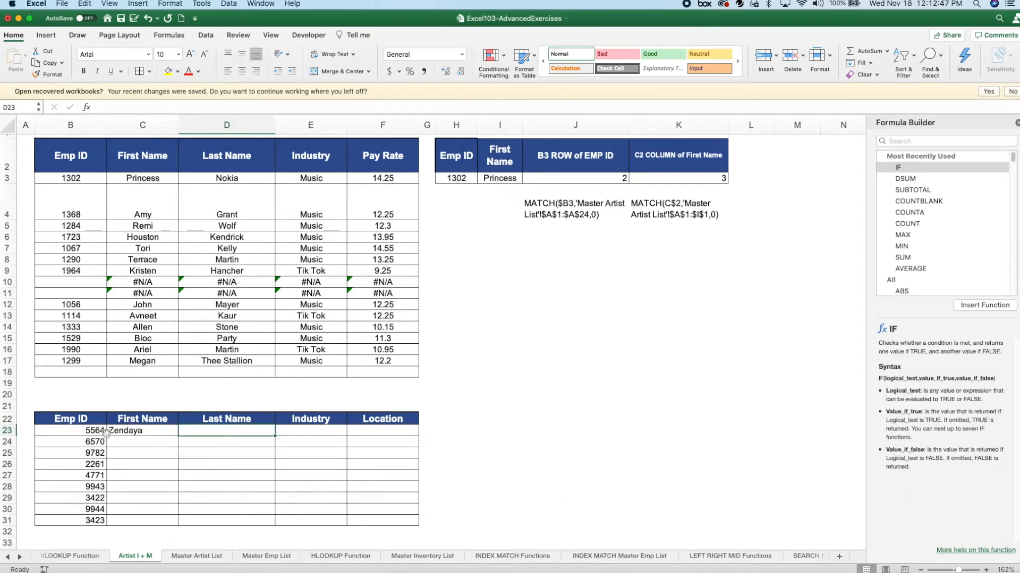
pyautogui.click(157, 431)
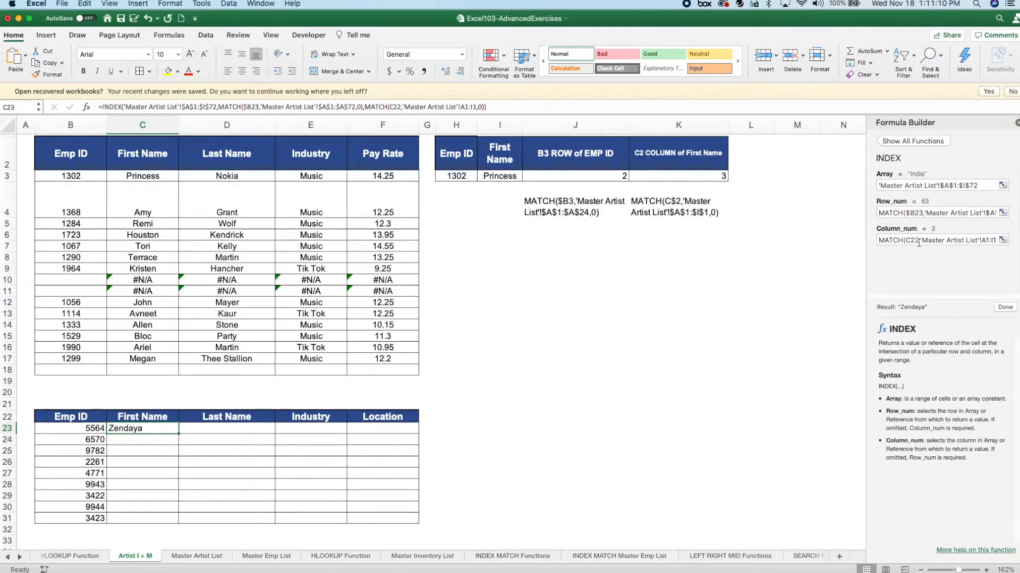
pyautogui.click(167, 463)
pyautogui.click(167, 431)
pyautogui.moveTo(177, 434); pyautogui.dragTo(389, 434)
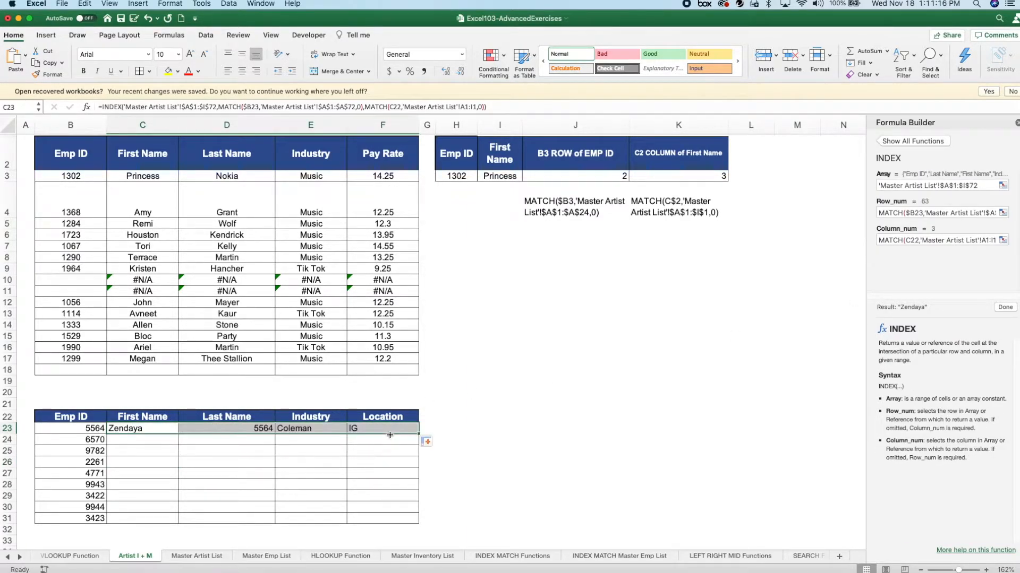
# Compare the formulas in C23 through F23 to see how the second MATCH's lookup value and lookup array shift.
pyautogui.click(255, 467)
pyautogui.click(258, 431)
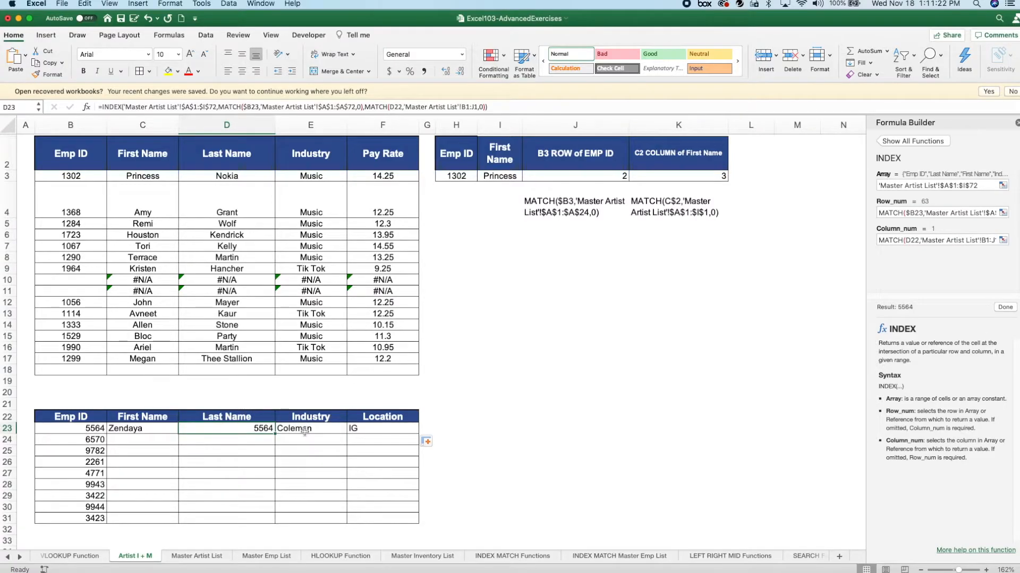
pyautogui.click(381, 431)
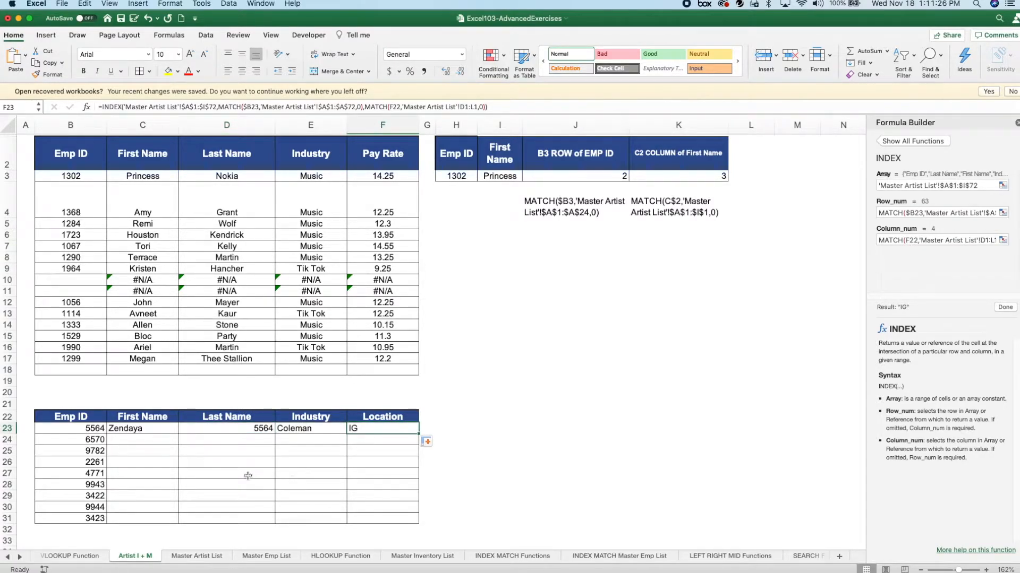
pyautogui.click(201, 434)
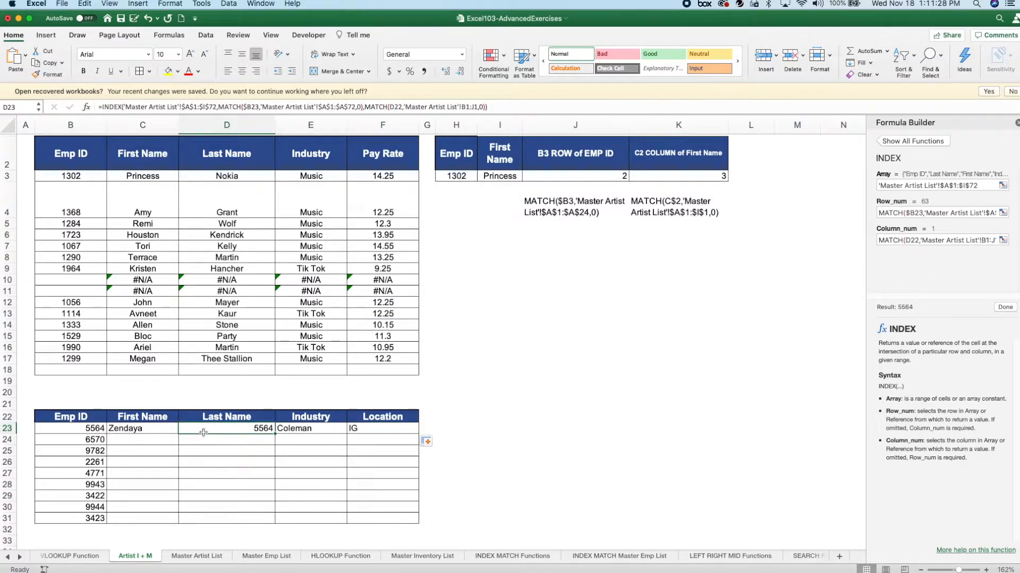
pyautogui.press('Left')
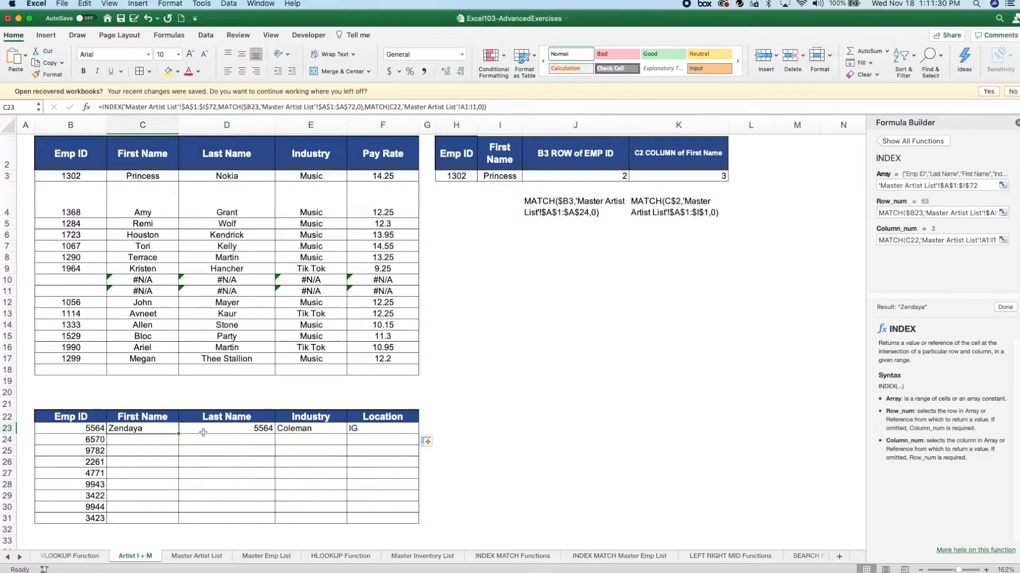
pyautogui.click(204, 433)
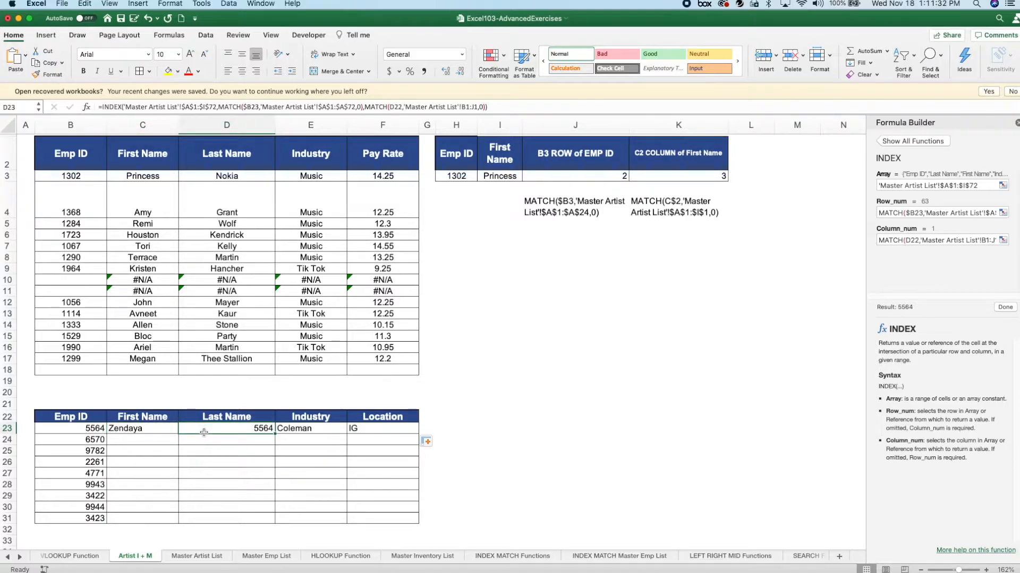
pyautogui.press('Right')
pyautogui.press('Right')
pyautogui.press('Left')
pyautogui.press('Left')
pyautogui.press('Left')
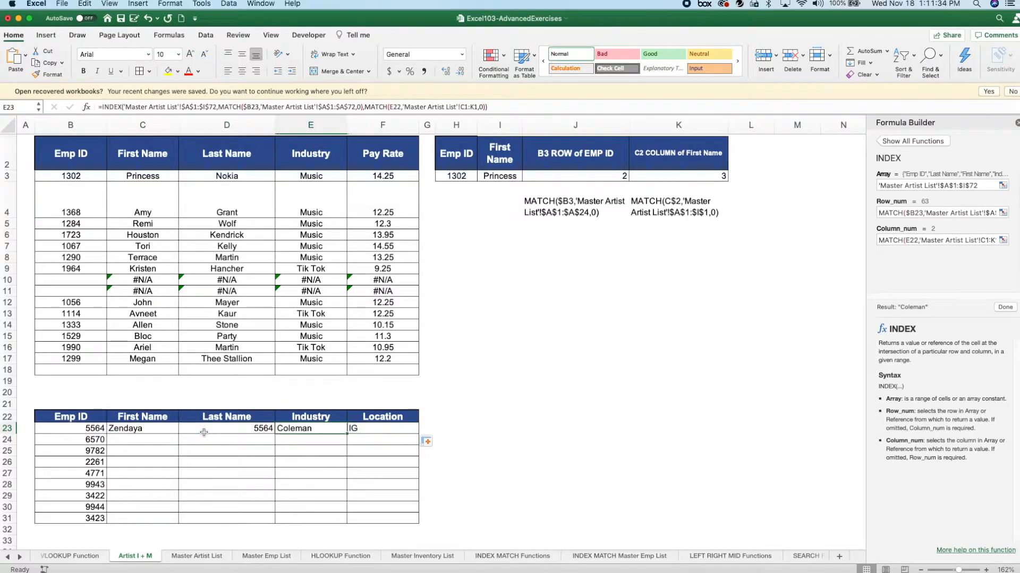
pyautogui.press('Right')
pyautogui.press('Left')
pyautogui.press('Right')
pyautogui.press('Left')
pyautogui.press('Right')
pyautogui.press('Left')
pyautogui.press('Right')
pyautogui.press('Left')
pyautogui.press('Right')
pyautogui.press('Left')
pyautogui.press('Right')
pyautogui.press('Left')
pyautogui.press('Right')
pyautogui.press('Left')
pyautogui.press('Right')
pyautogui.press('Left')
pyautogui.press('Right')
pyautogui.press('Left')
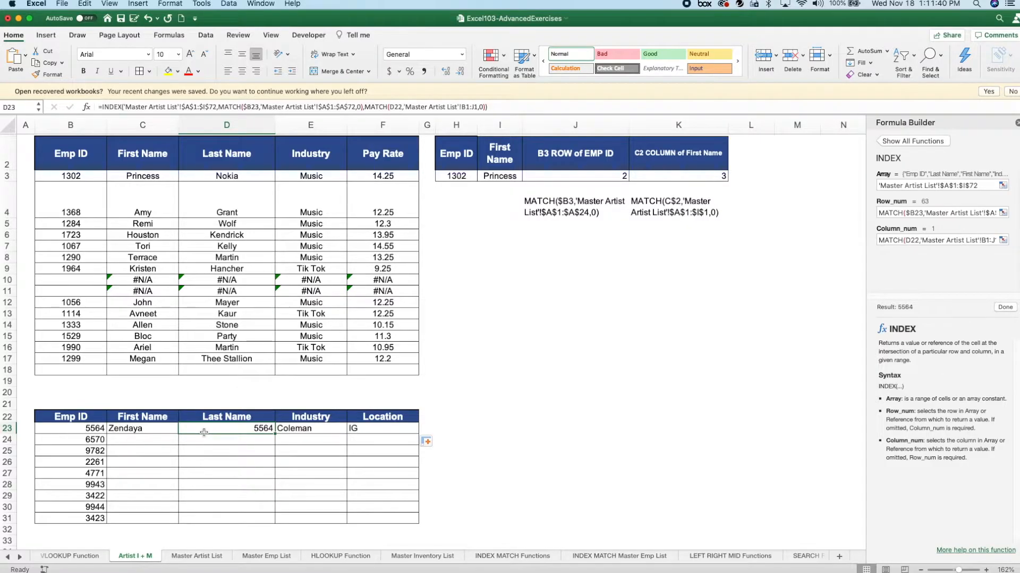
# Compare the second MATCH's lookup array in C23 through F23 with the header row A1:I1 on the Master Artist List sheet.
pyautogui.press('Right')
pyautogui.press('Left')
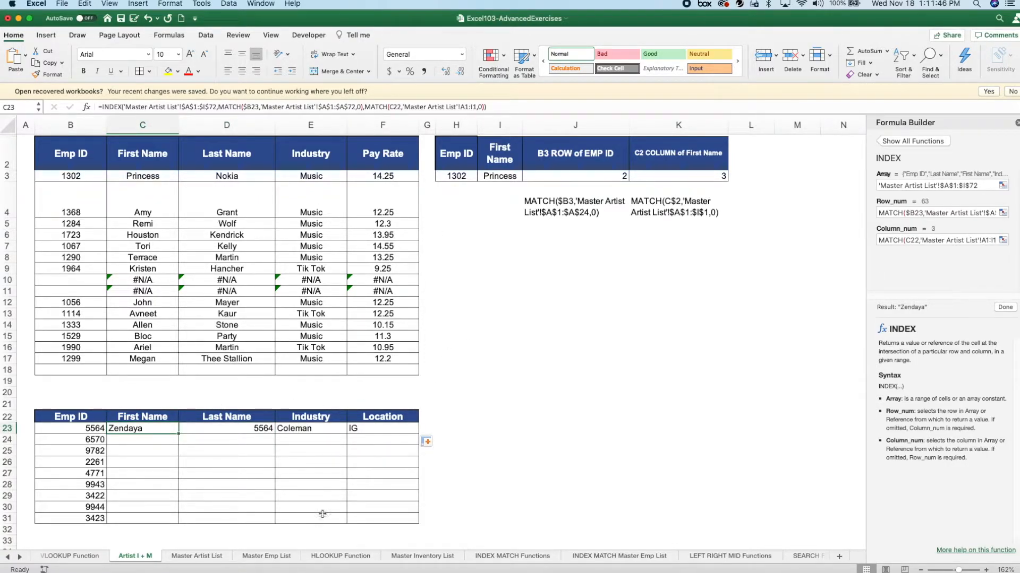
pyautogui.click(196, 556)
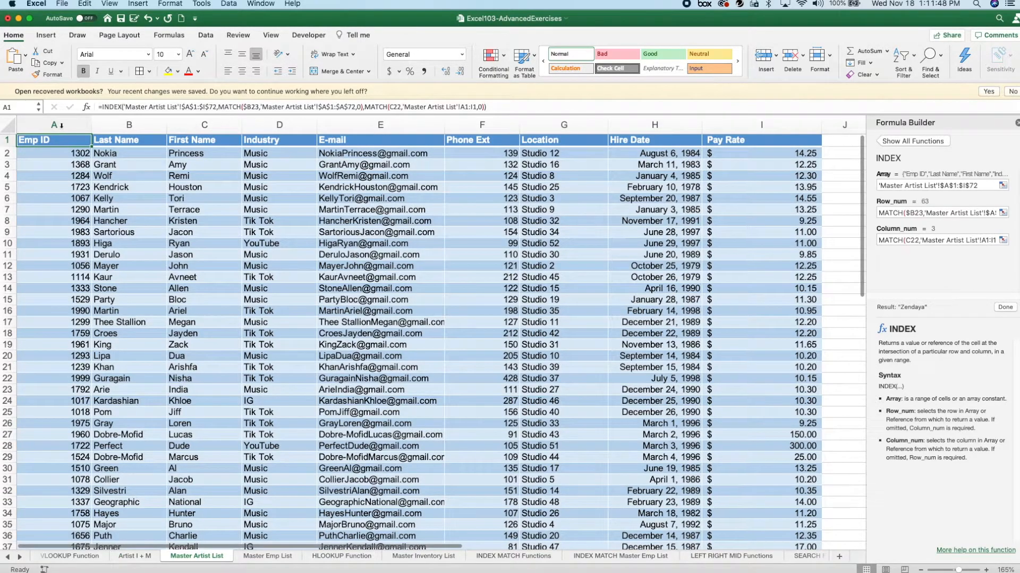
pyautogui.moveTo(45, 141); pyautogui.dragTo(765, 141)
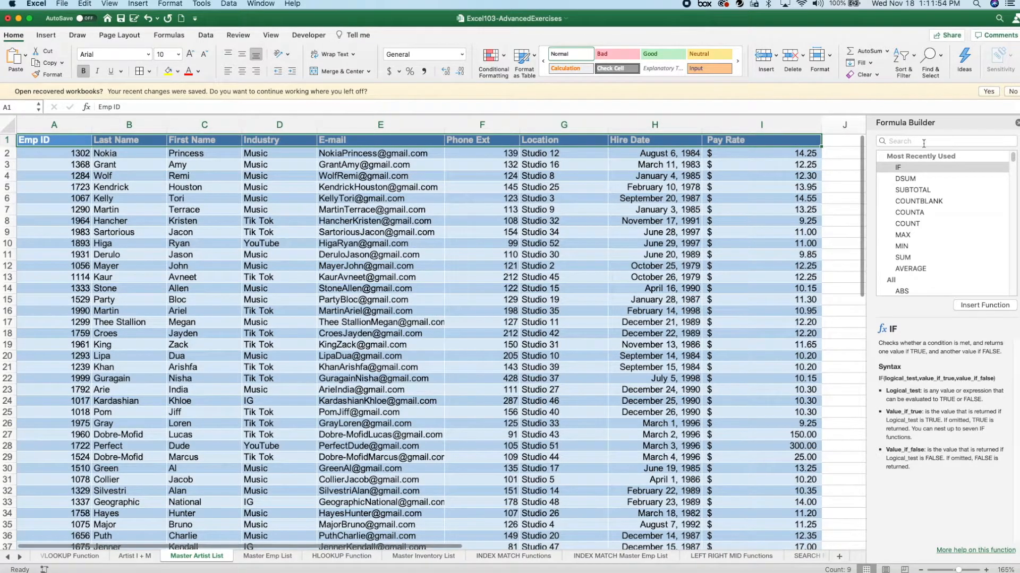
pyautogui.click(134, 556)
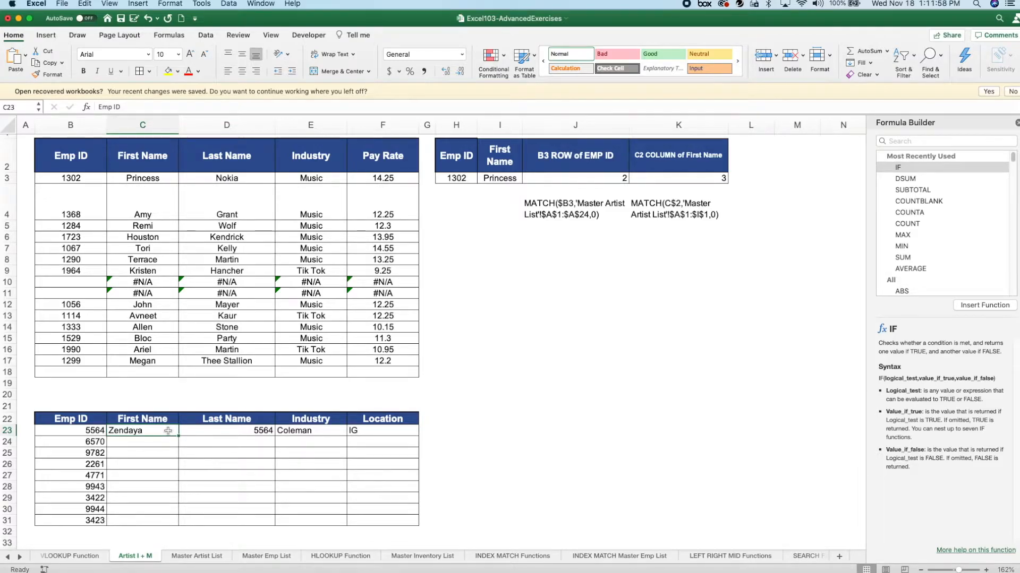
pyautogui.press('Right')
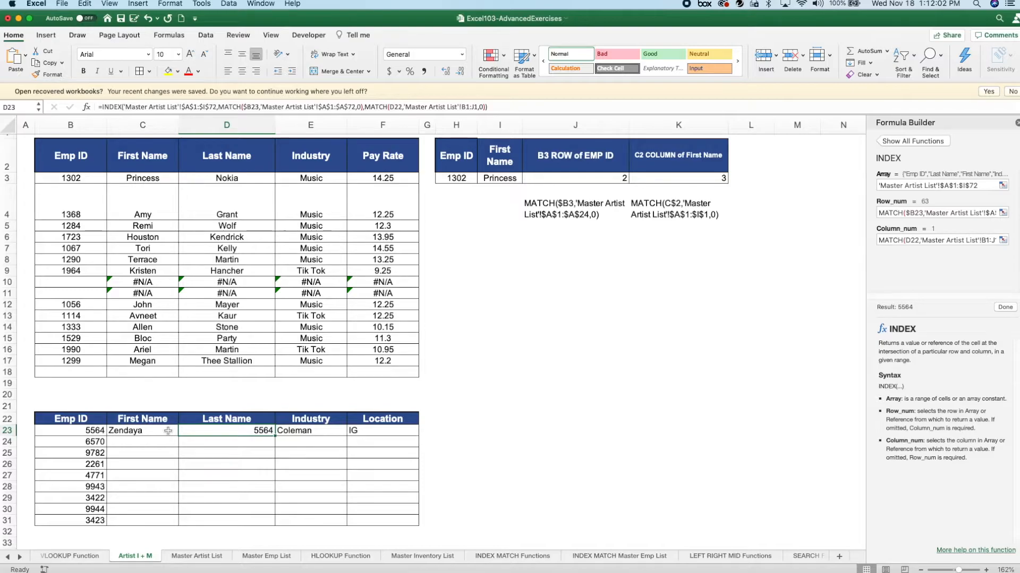
pyautogui.press('Right')
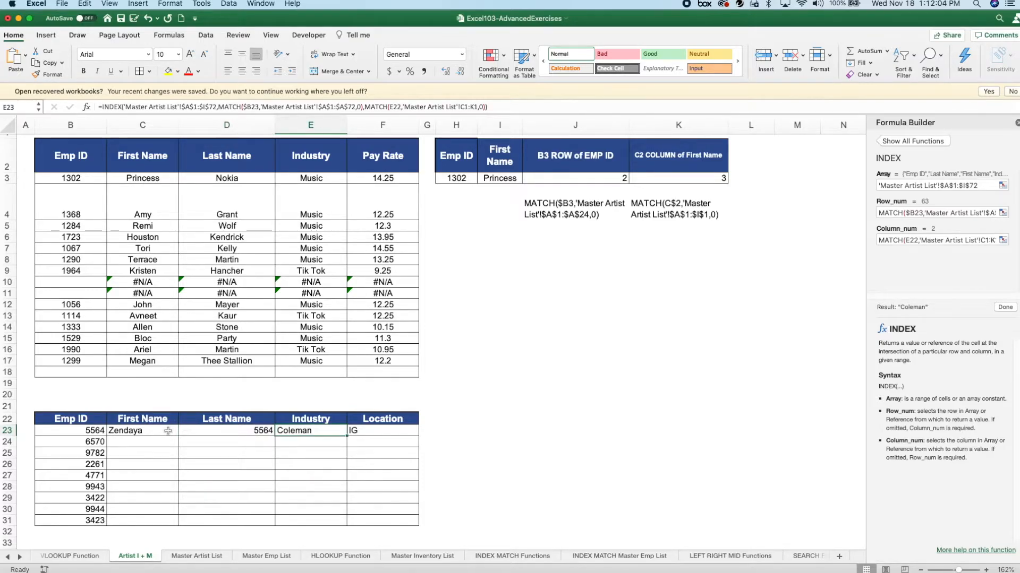
pyautogui.press('Right')
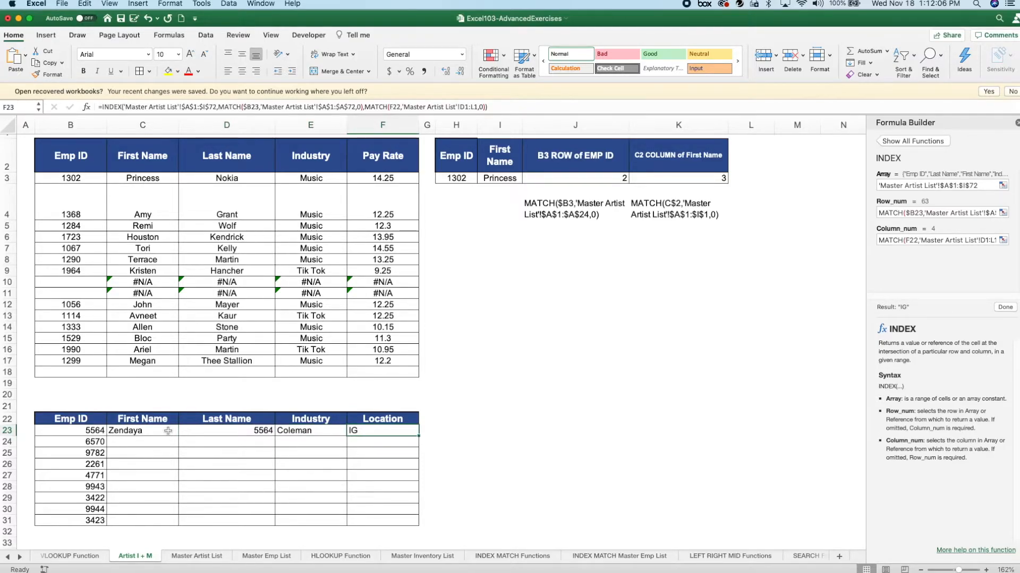
pyautogui.press('Left')
pyautogui.press('Left')
pyautogui.press('Left')
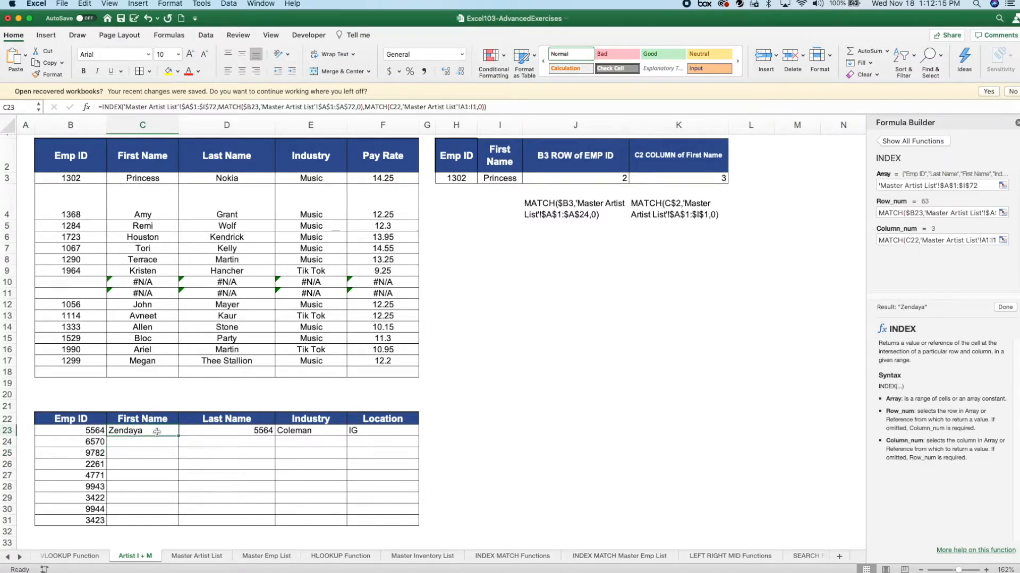
# Lock the second MATCH's lookup array in the C23 formula as $A$1:$I$1.
pyautogui.moveTo(461, 108); pyautogui.dragTo(476, 108)
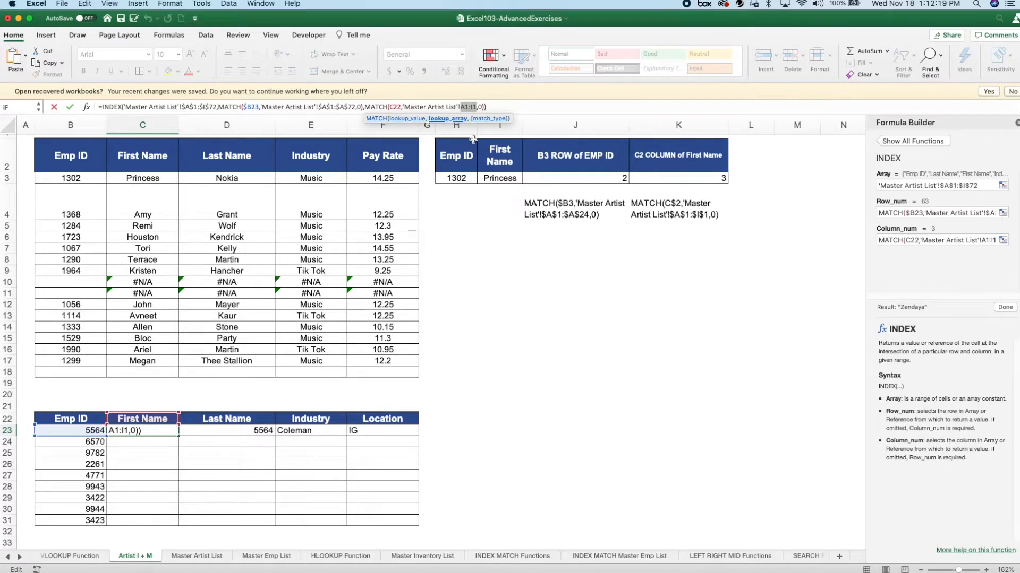
pyautogui.press('F4')
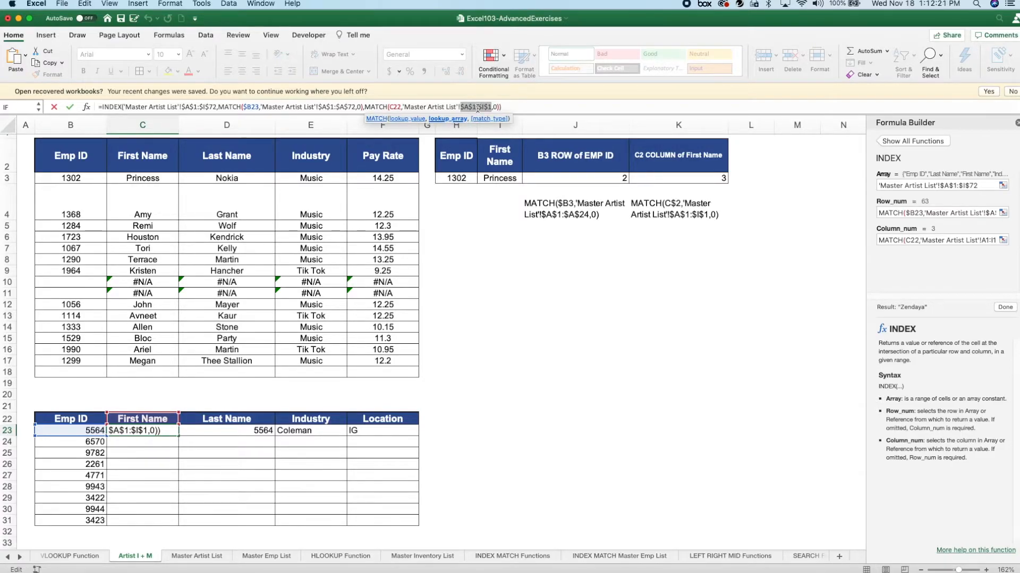
pyautogui.click(481, 106)
pyautogui.press('Return')
# Clear the old formulas in D23:F23 and refill the C23 formula across row 23 through the Location column.
pyautogui.moveTo(239, 431); pyautogui.dragTo(351, 431)
pyautogui.press('Delete')
pyautogui.click(167, 432)
pyautogui.moveTo(179, 437); pyautogui.dragTo(387, 435)
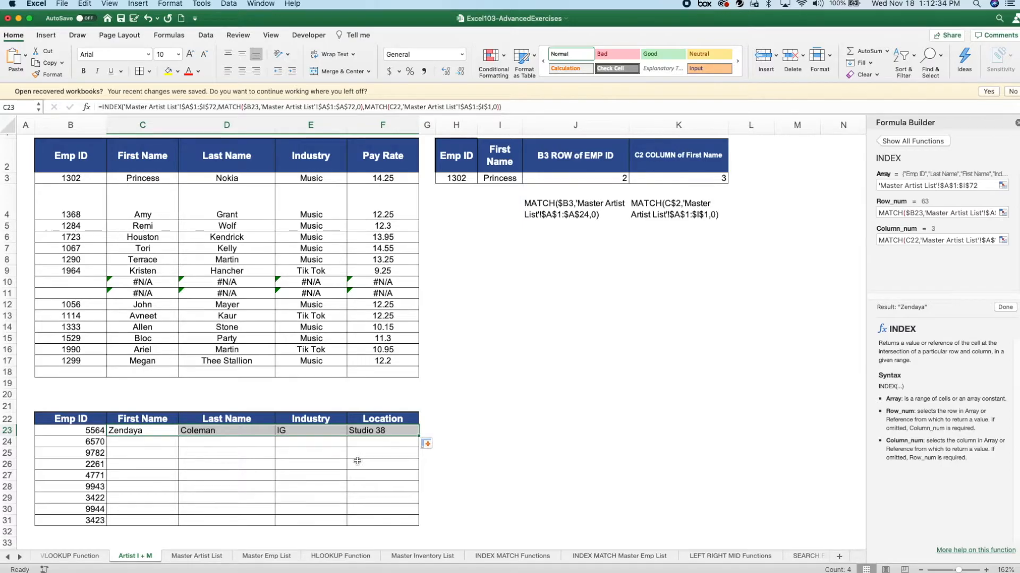
# Fill the formulas in C23:F23 down through row 31, the last Emp ID row.
pyautogui.click(381, 463)
pyautogui.moveTo(140, 430); pyautogui.dragTo(406, 527)
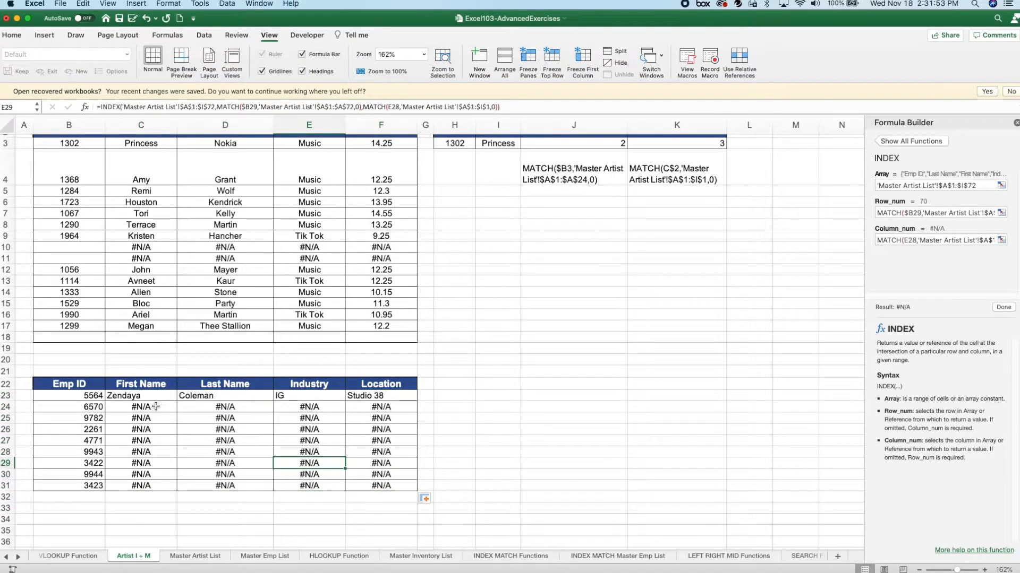
# Clear C24:F31 and fill the formulas in C23:F23 down to row 24 only.
pyautogui.moveTo(155, 407); pyautogui.dragTo(387, 485)
pyautogui.moveTo(128, 396); pyautogui.dragTo(416, 410)
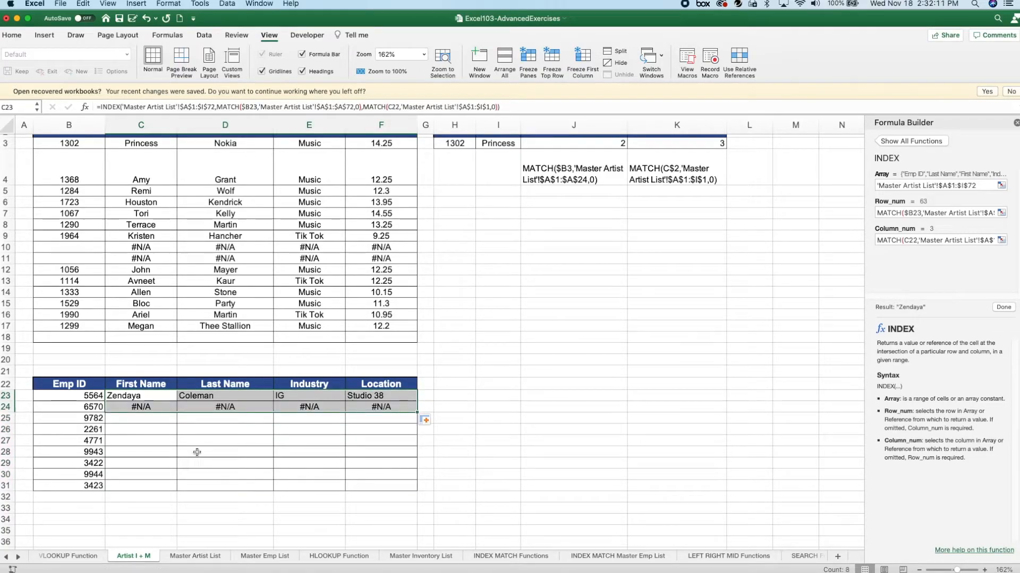
# Compare the formulas in C23 and C24 to see how the second MATCH's lookup value changes from row to row.
pyautogui.click(184, 451)
pyautogui.click(155, 407)
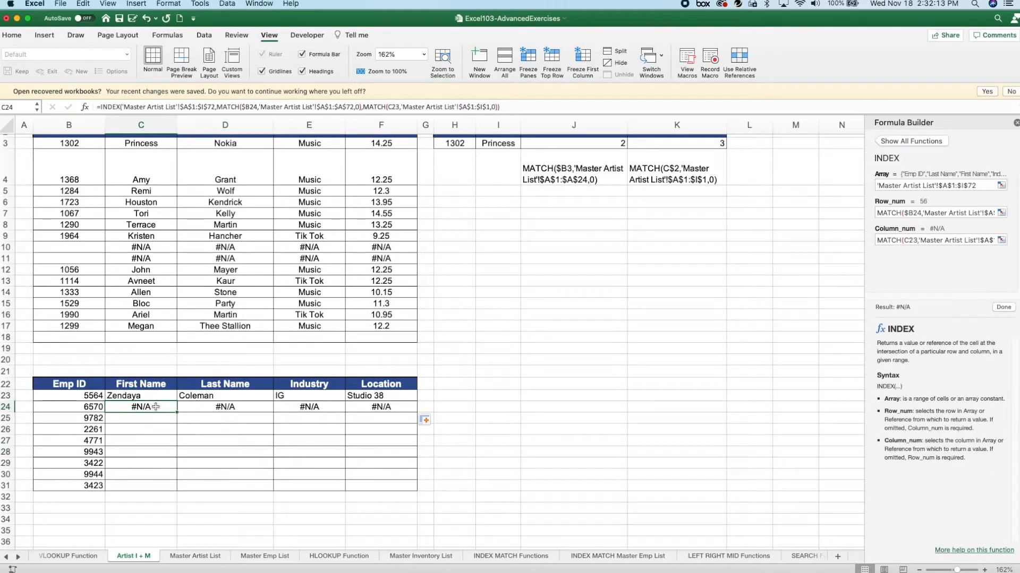
pyautogui.press('Up')
pyautogui.press('Down')
pyautogui.press('Up')
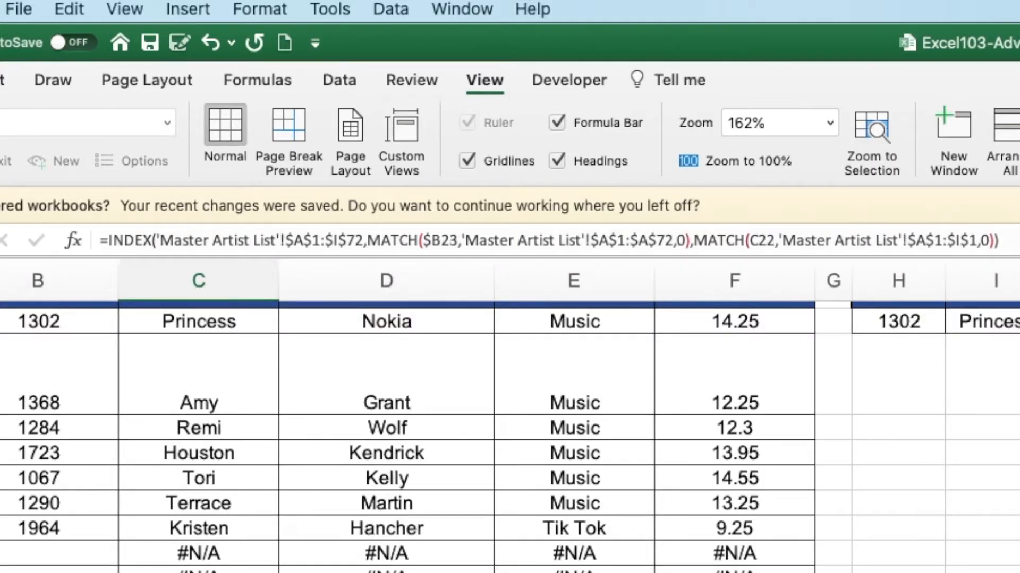
pyautogui.press('Down')
pyautogui.press('Up')
pyautogui.press('Up')
pyautogui.press('Up')
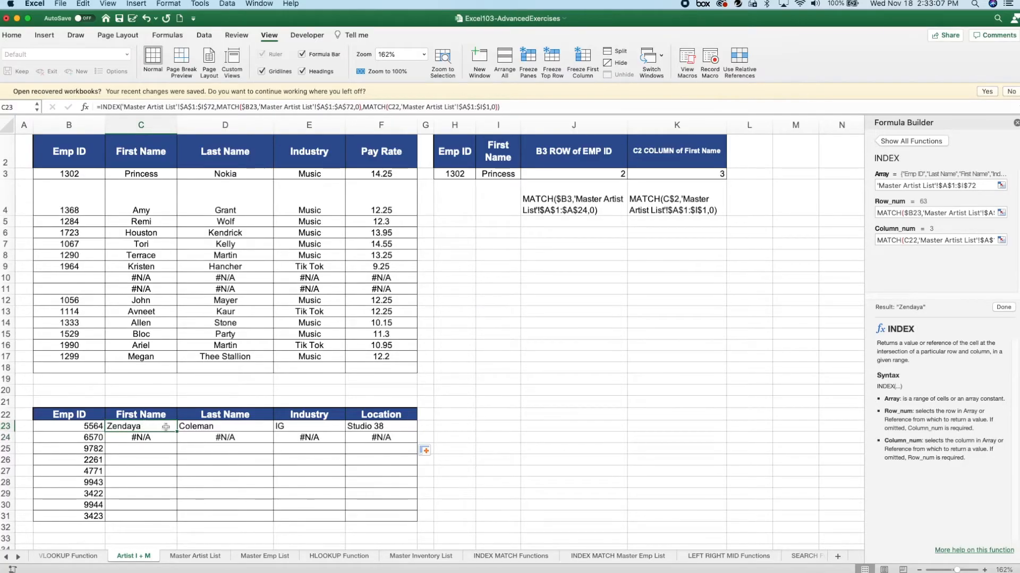
# Trace how the row 23 formulas use the Emp ID in B23 and the row 22 headers, checking the header row A1:I1 on Master Artist List.
pyautogui.press('Right')
pyautogui.press('Right')
pyautogui.press('Right')
pyautogui.press('Left')
pyautogui.press('Left')
pyautogui.press('Left')
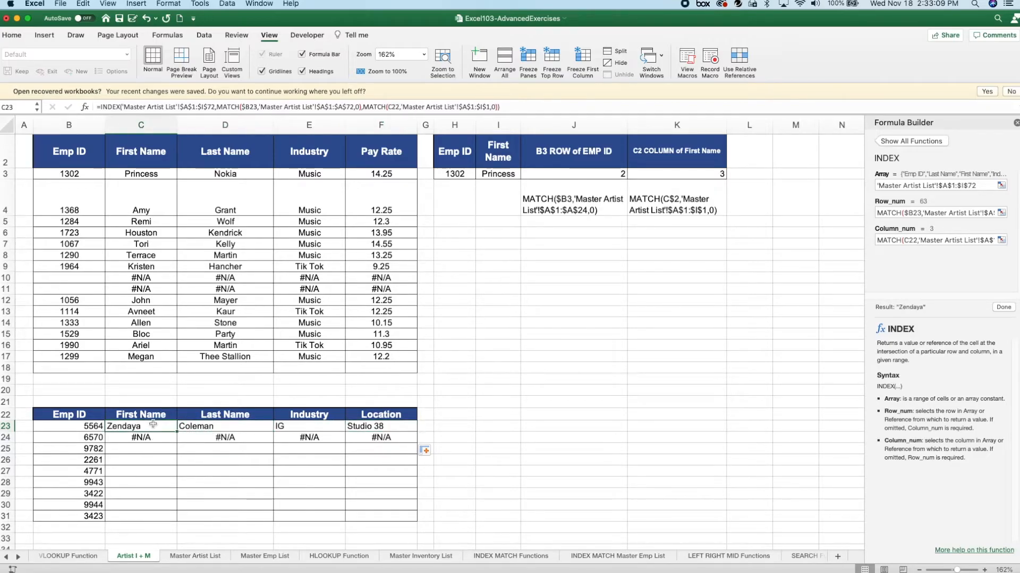
pyautogui.click(94, 427)
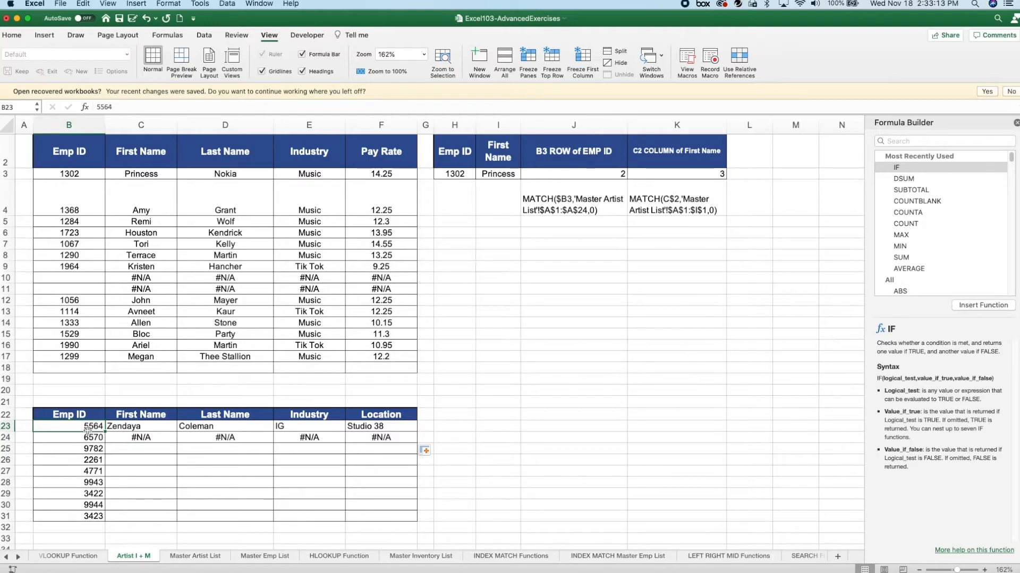
pyautogui.click(143, 417)
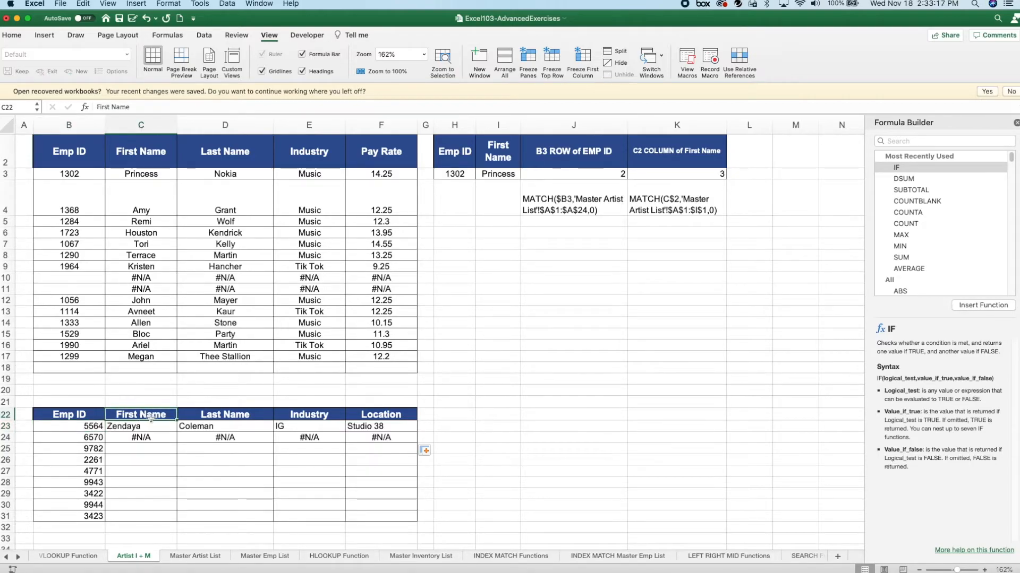
pyautogui.click(214, 426)
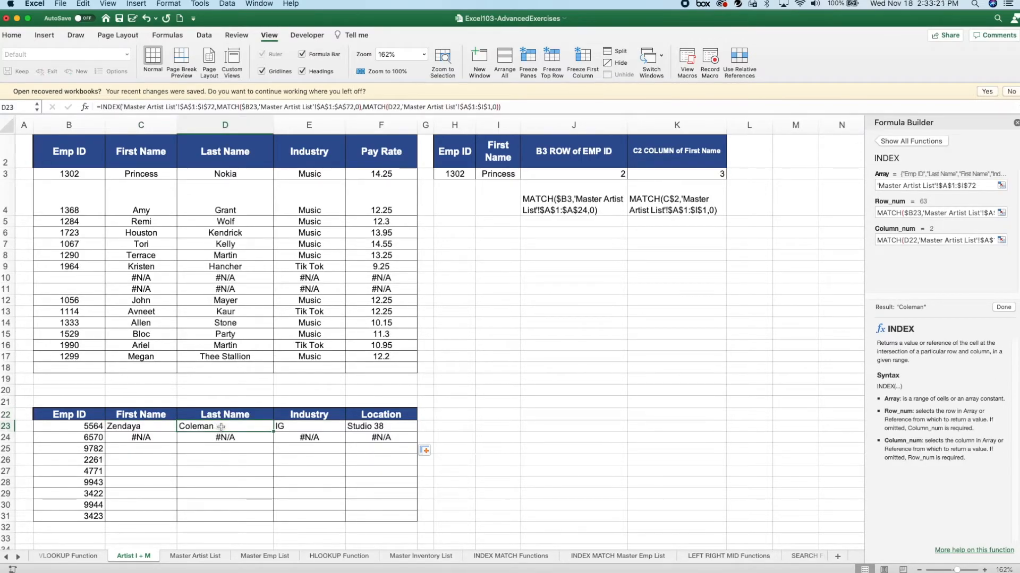
pyautogui.click(94, 427)
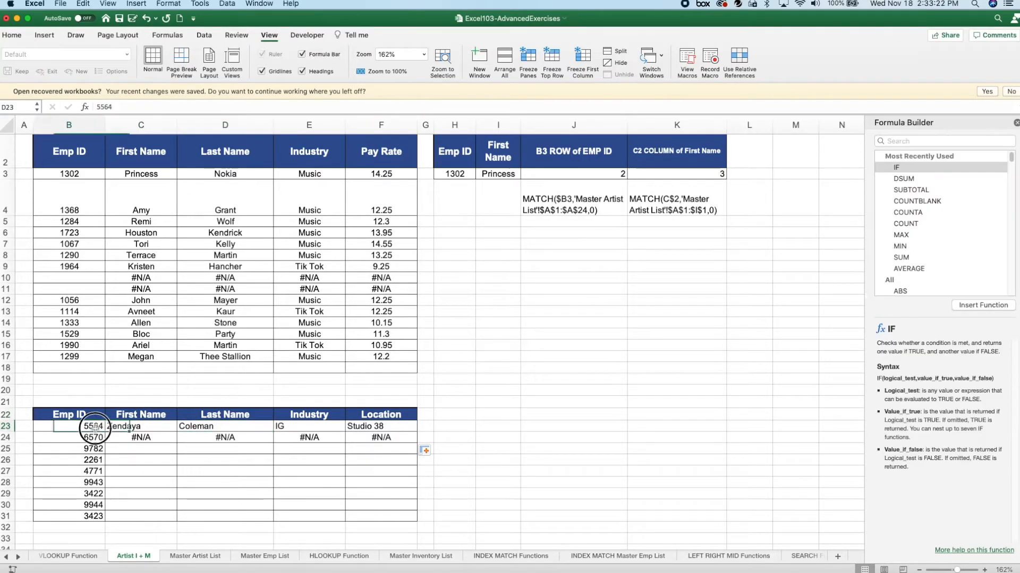
pyautogui.click(234, 416)
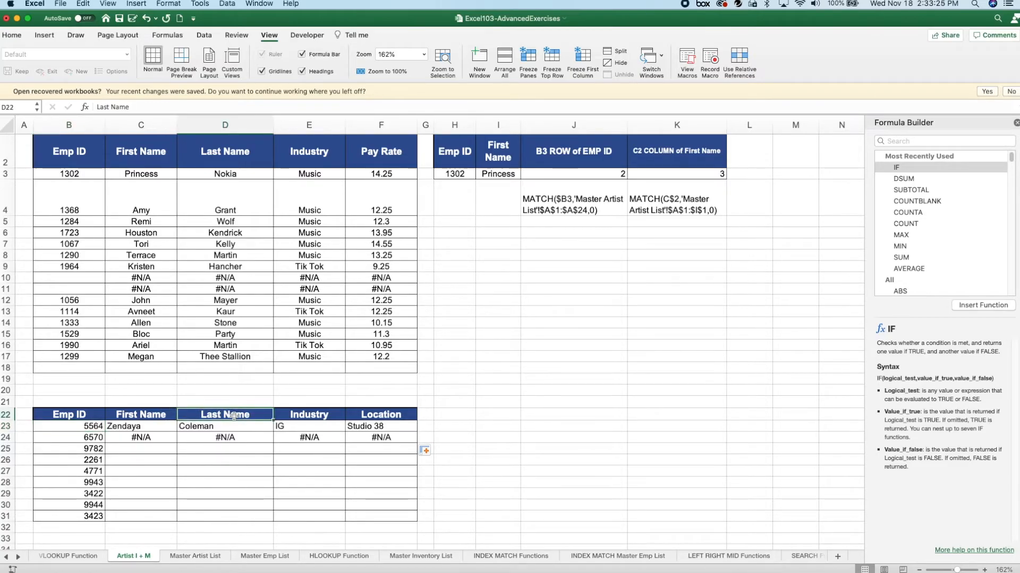
pyautogui.click(296, 429)
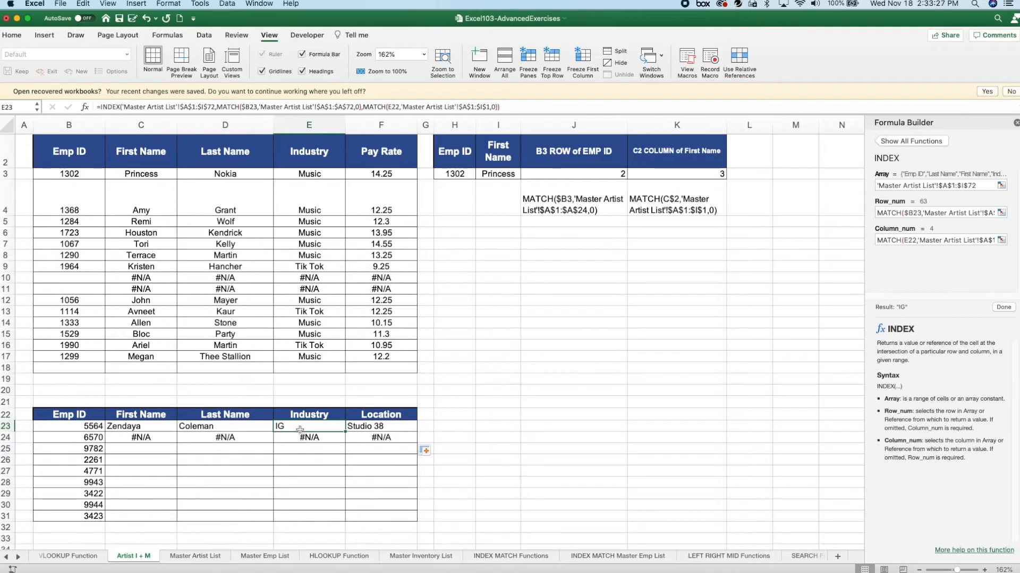
pyautogui.click(81, 428)
pyautogui.click(293, 430)
pyautogui.click(306, 418)
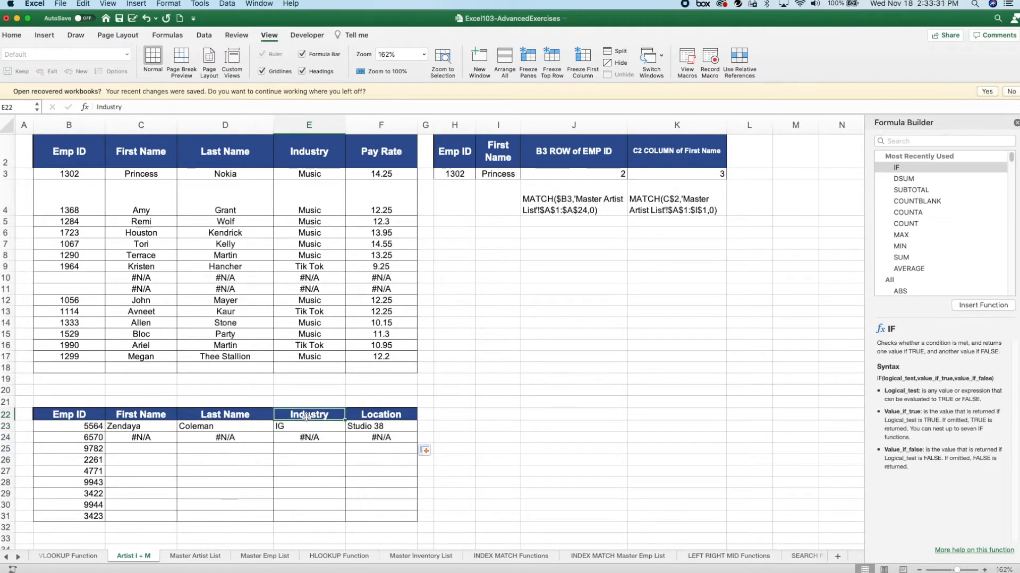
pyautogui.click(215, 553)
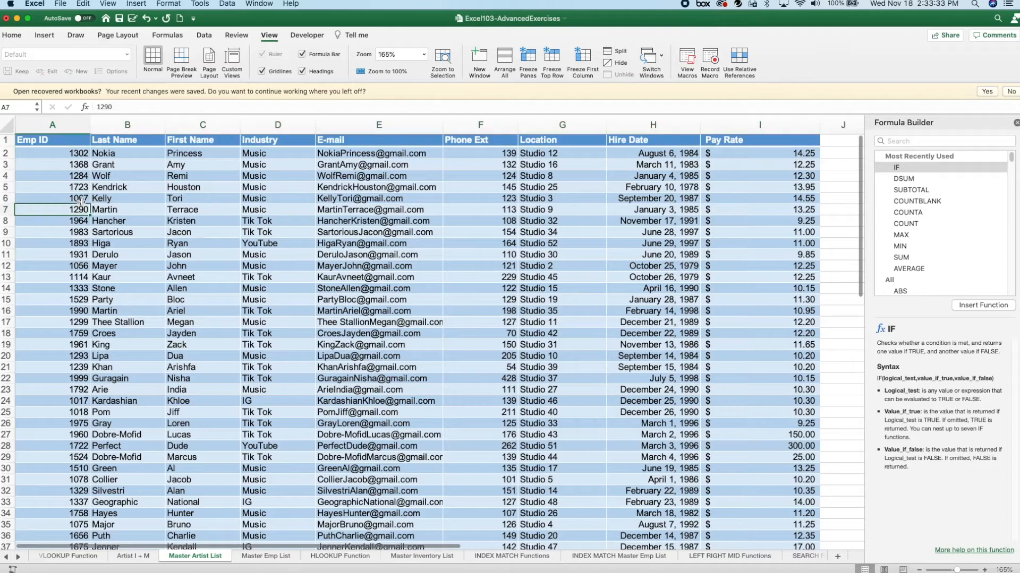
pyautogui.moveTo(62, 140); pyautogui.dragTo(755, 129)
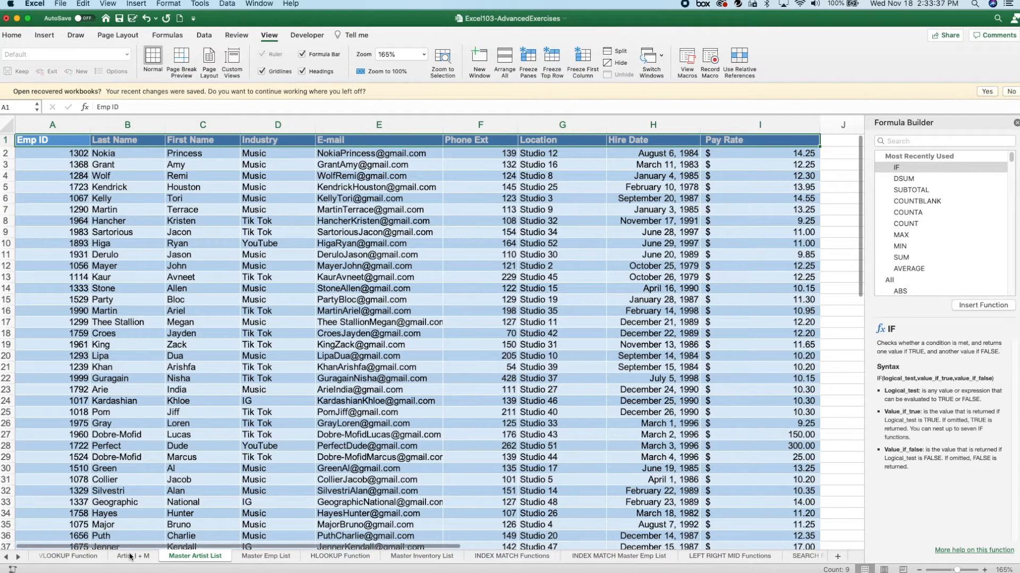
pyautogui.click(130, 556)
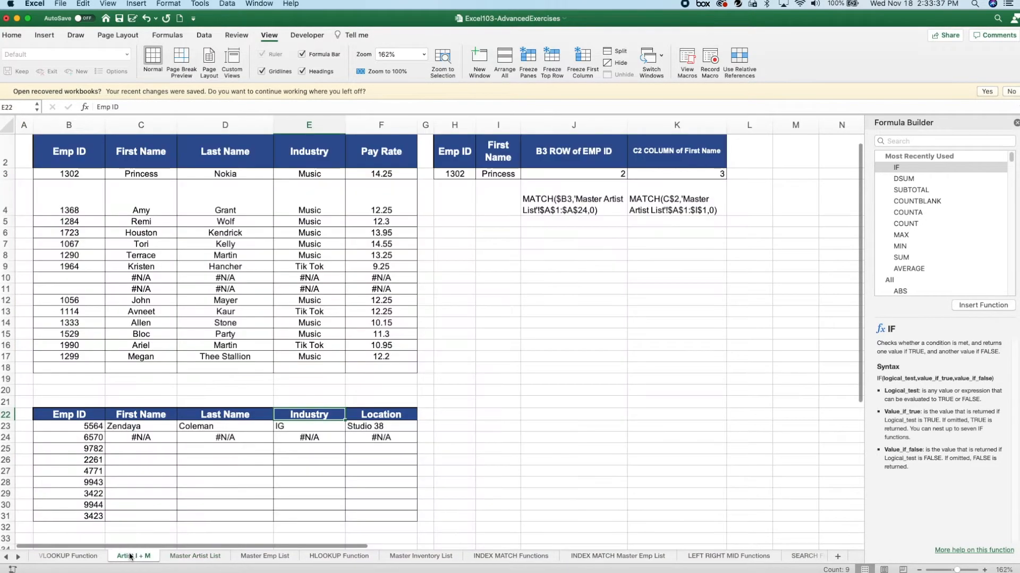
# Compare the lookup values in C23 and C24 with the Emp ID in B24 and the column headers in C22:F22.
pyautogui.click(149, 427)
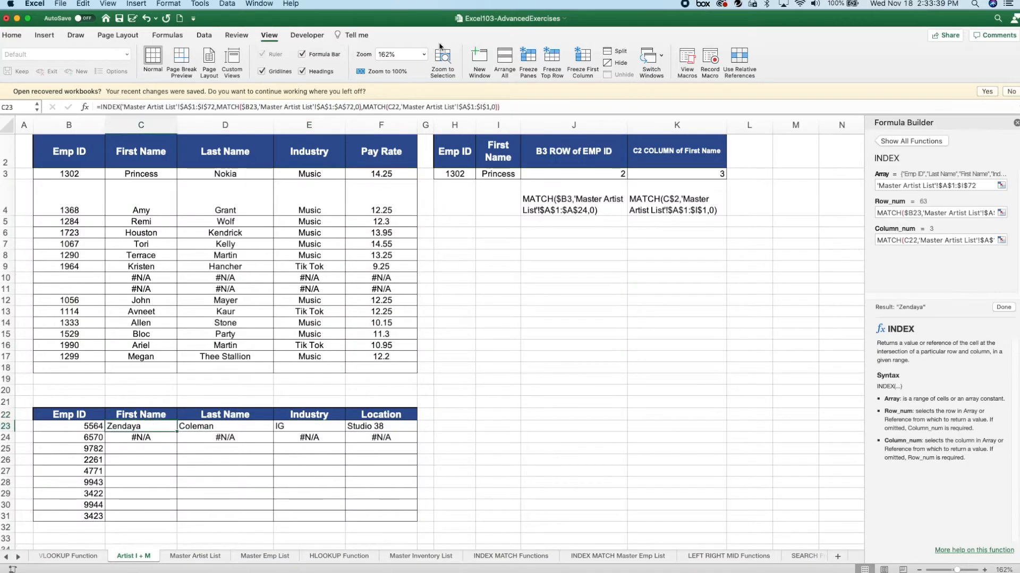
pyautogui.click(153, 438)
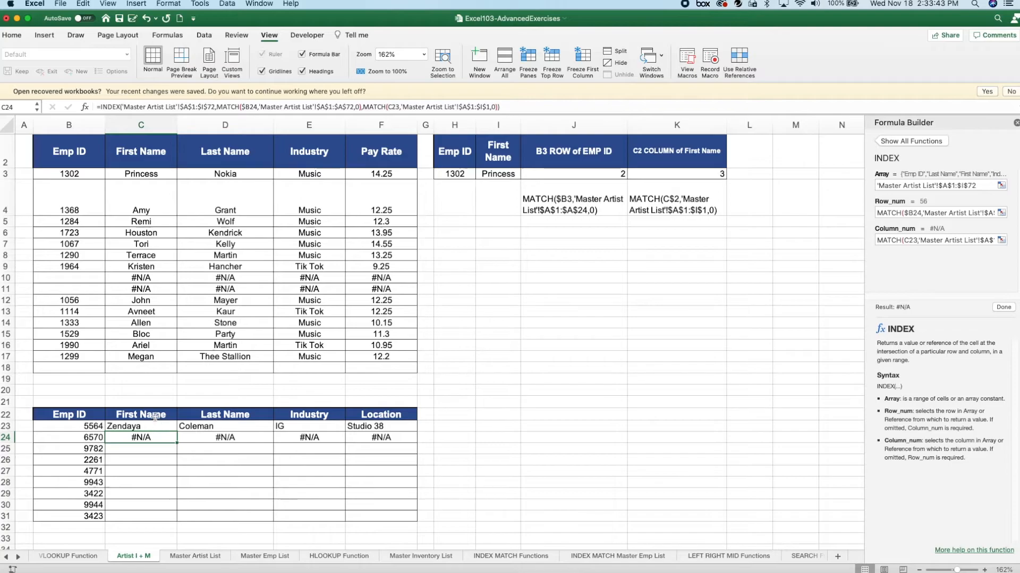
pyautogui.click(151, 417)
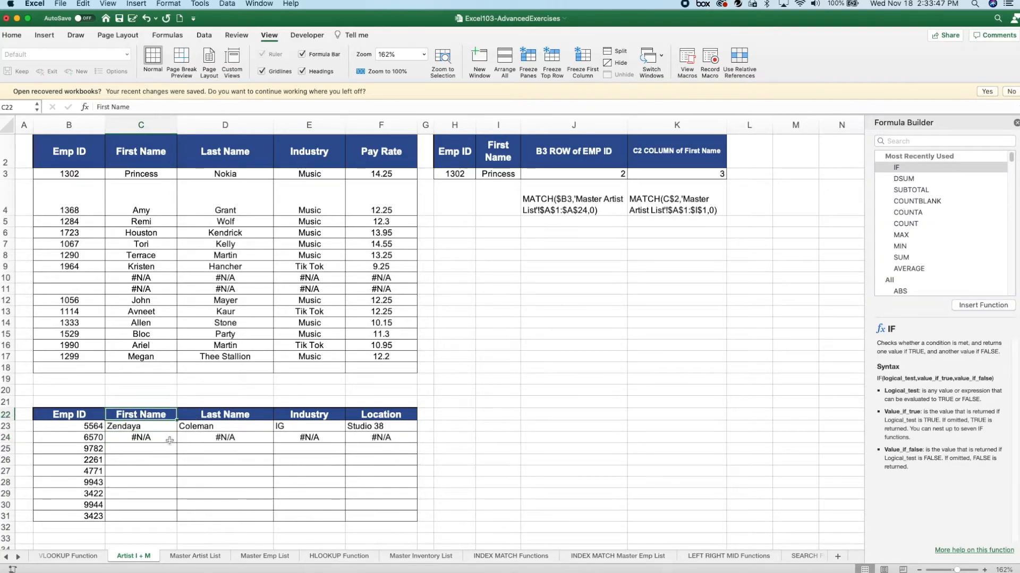
pyautogui.click(154, 439)
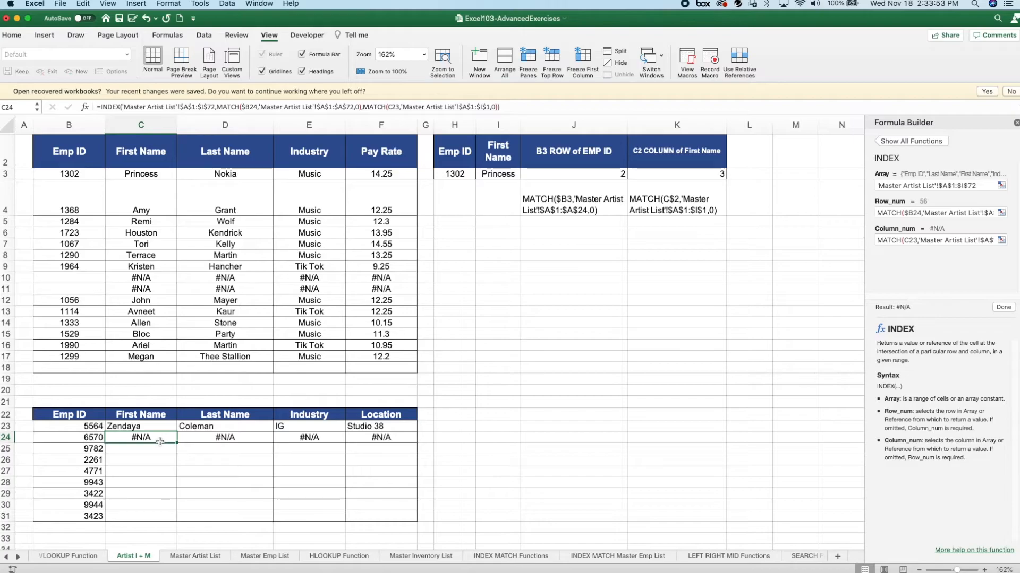
pyautogui.click(94, 439)
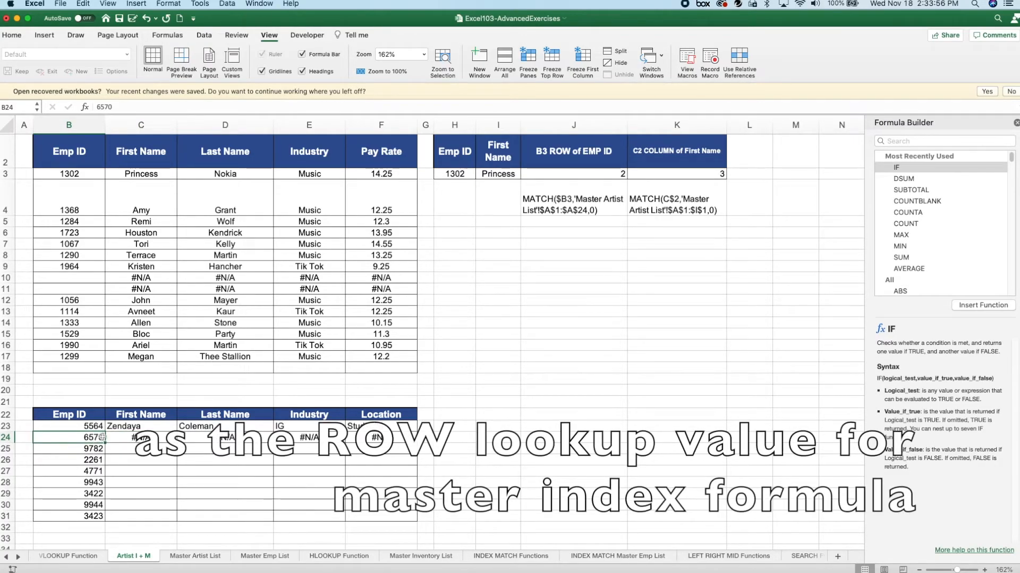
pyautogui.moveTo(141, 414); pyautogui.dragTo(382, 412)
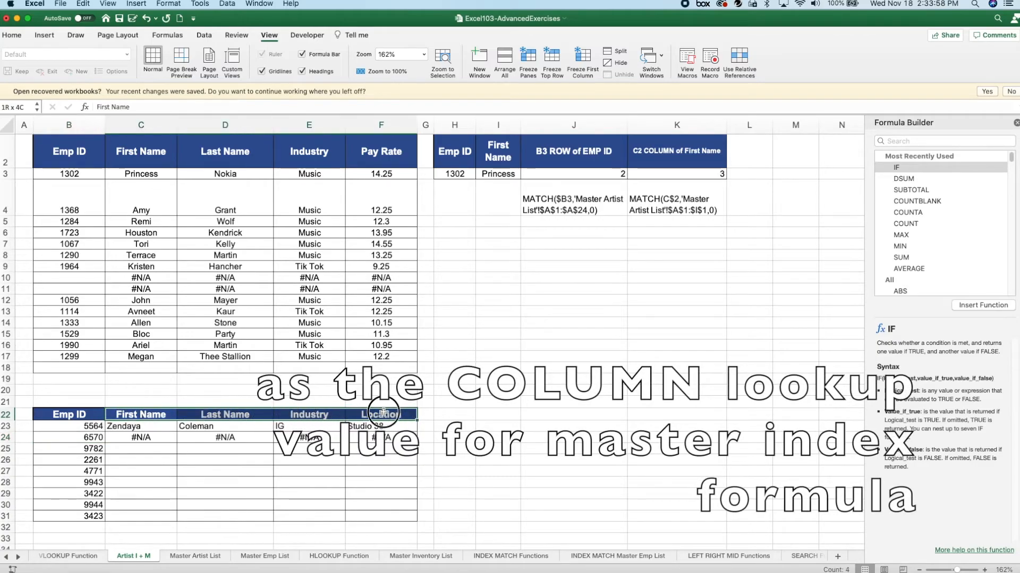
pyautogui.click(164, 441)
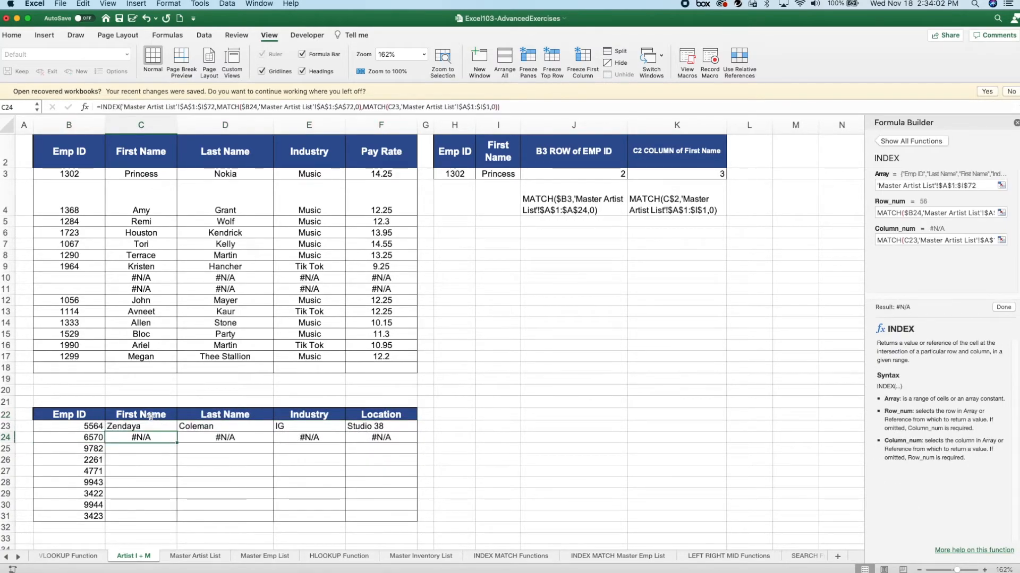
pyautogui.click(151, 417)
pyautogui.click(147, 431)
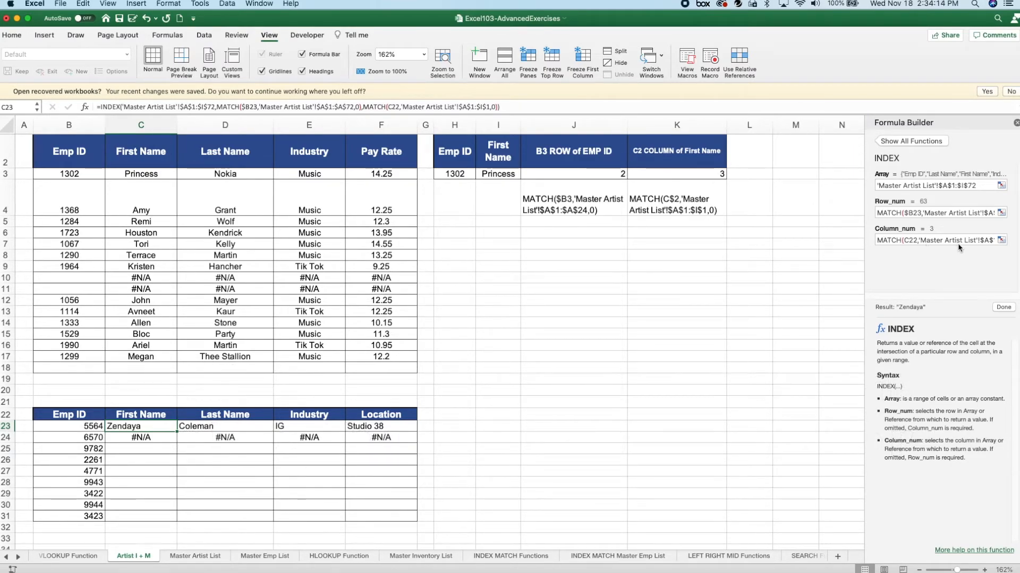
# Lock the row of the second MATCH's lookup value in the C23 formula by changing the reference to C$22.
pyautogui.click(160, 471)
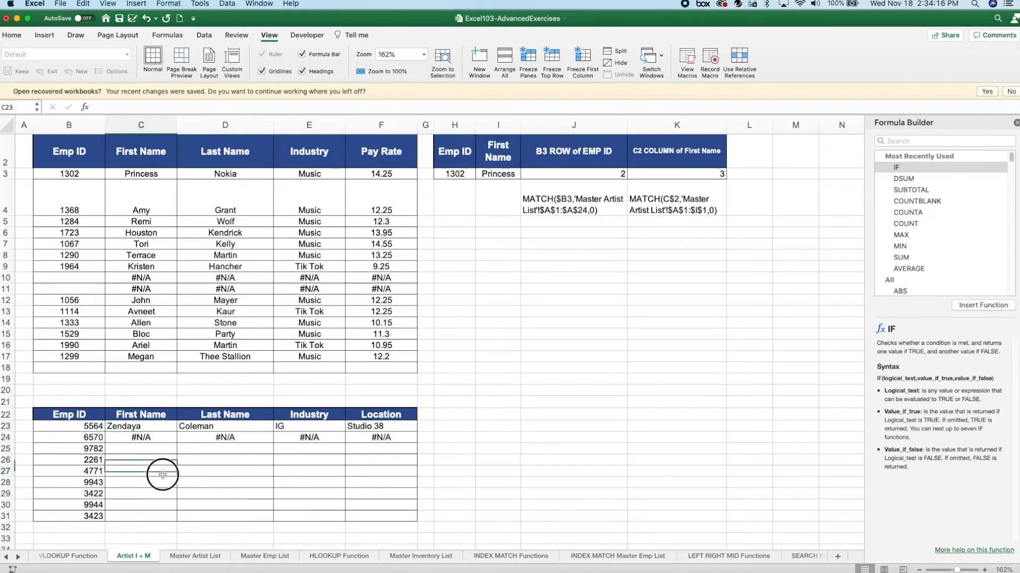
pyautogui.click(155, 426)
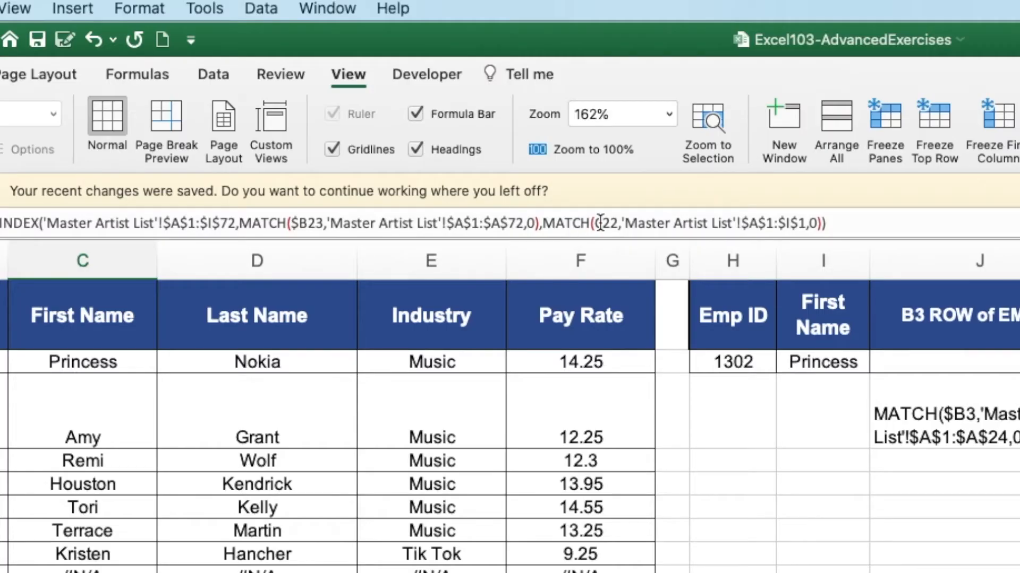
pyautogui.click(602, 223)
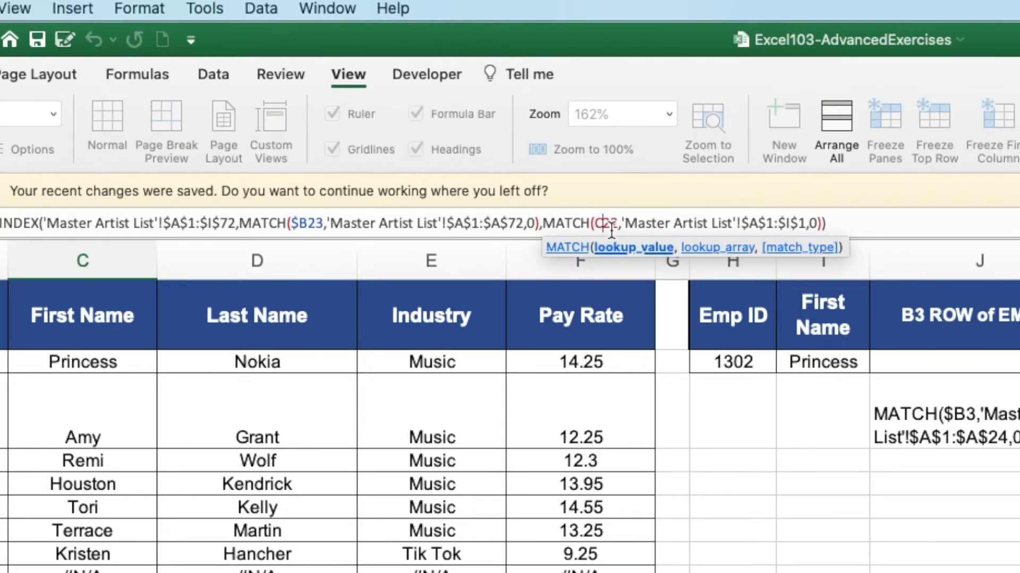
pyautogui.write('$')
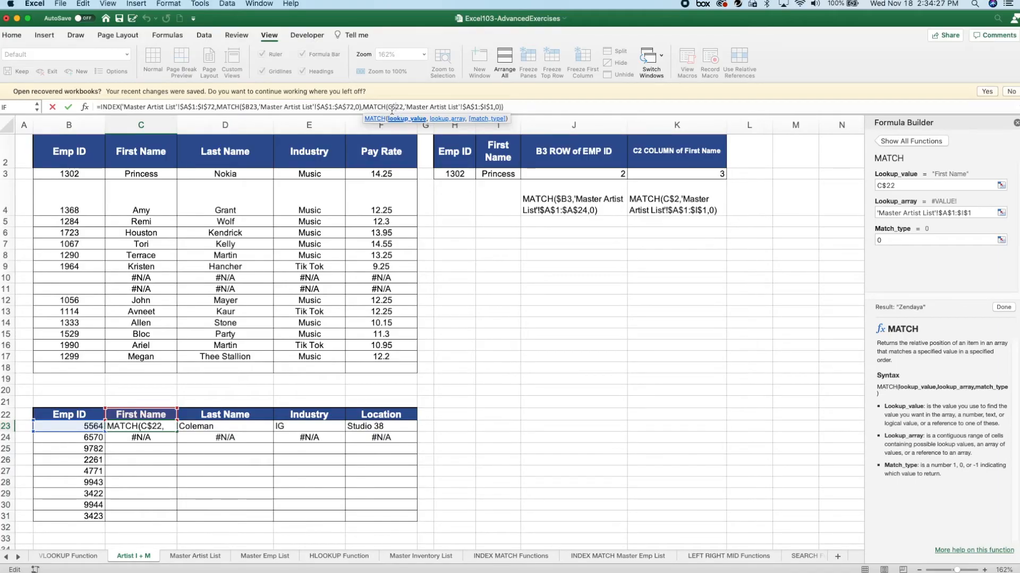
pyautogui.press('End')
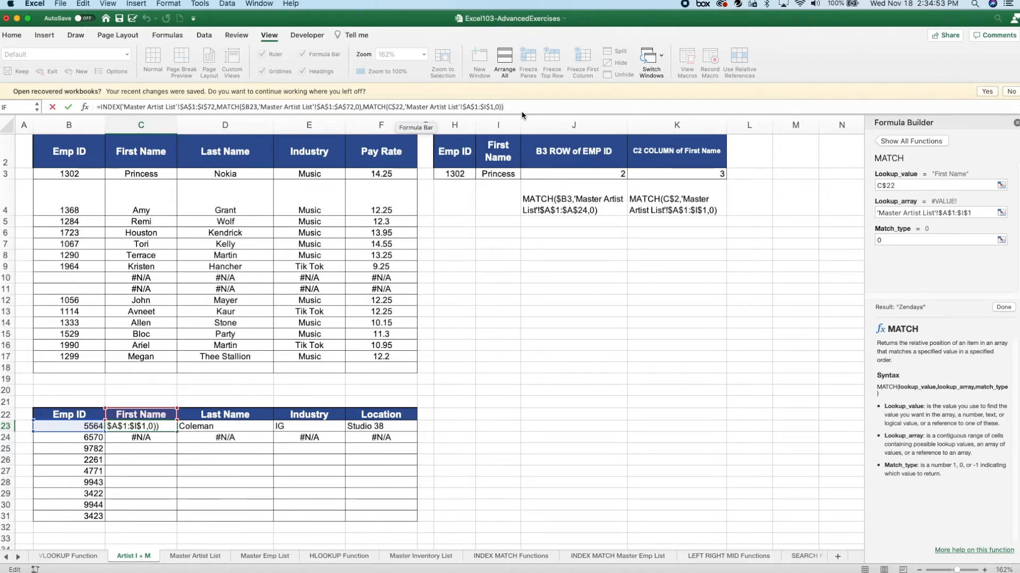
pyautogui.press('Return')
pyautogui.click(150, 471)
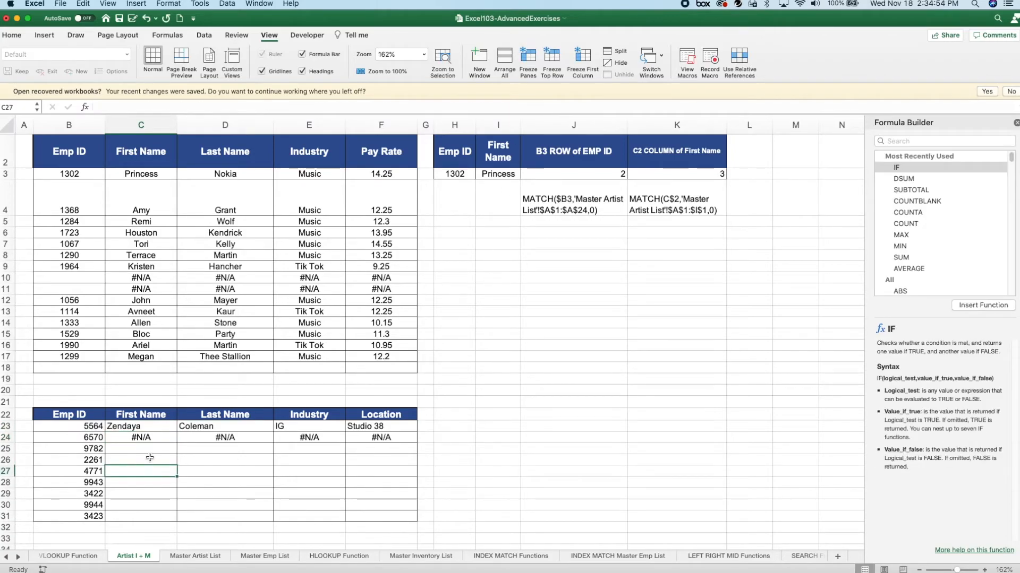
# Fill the C23 formula down to C24, and fill C24 across through F24.
pyautogui.click(154, 427)
pyautogui.moveTo(176, 432); pyautogui.dragTo(174, 442)
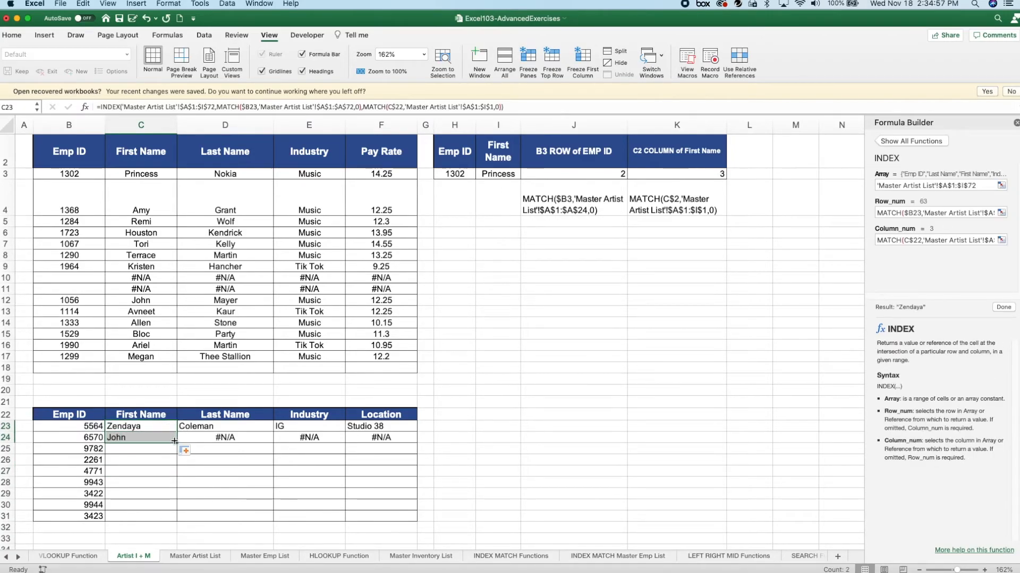
pyautogui.click(153, 442)
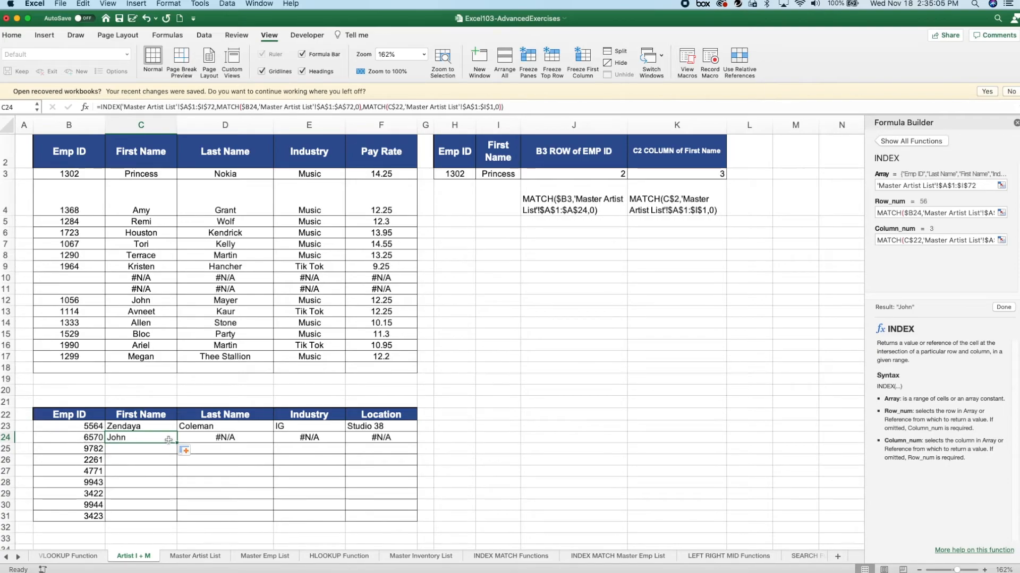
pyautogui.moveTo(177, 445); pyautogui.dragTo(387, 437)
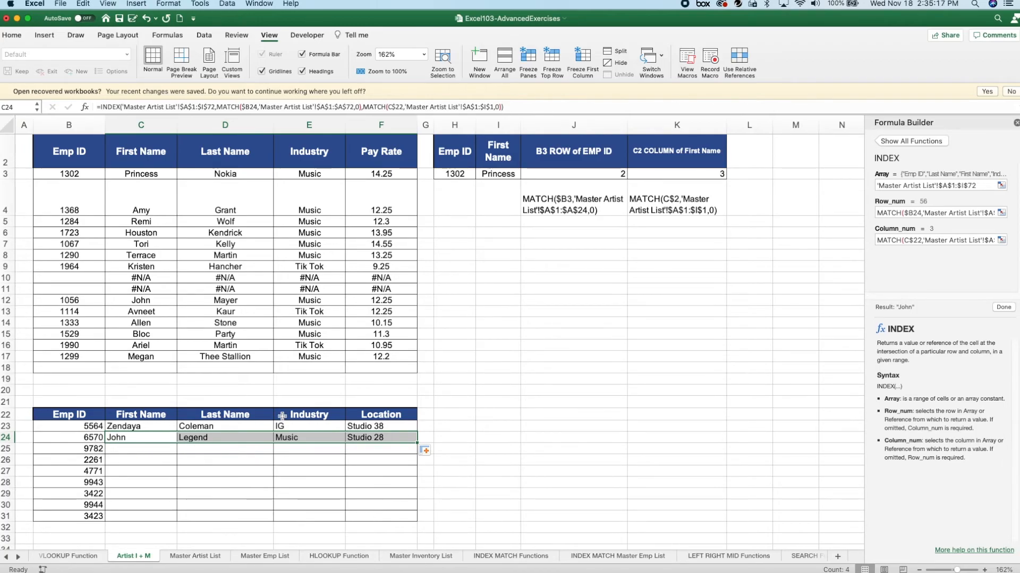
# Check the header references in the E24 and F24 formulas, and fill C24:F24 down through row 31.
pyautogui.click(289, 440)
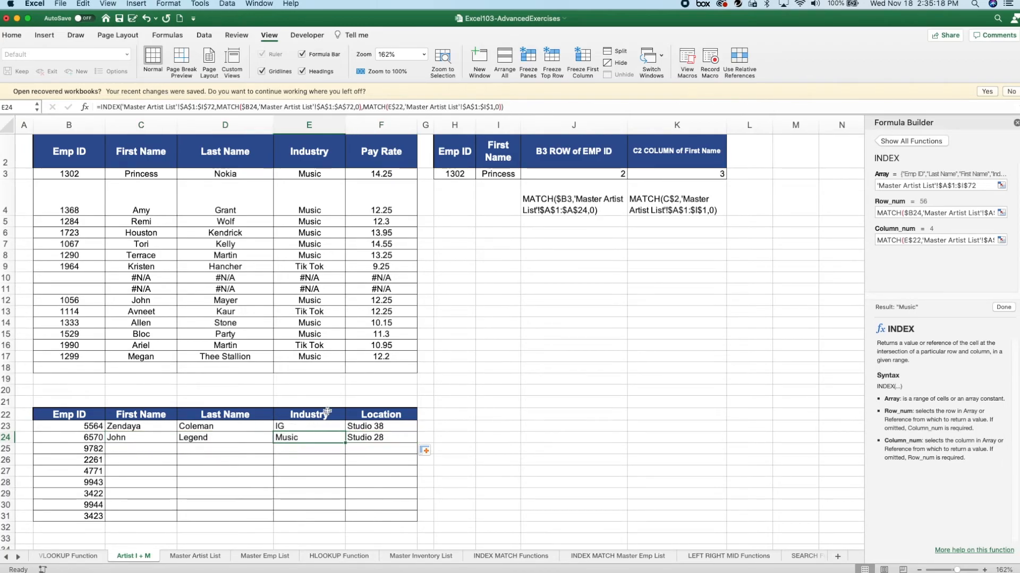
pyautogui.click(377, 440)
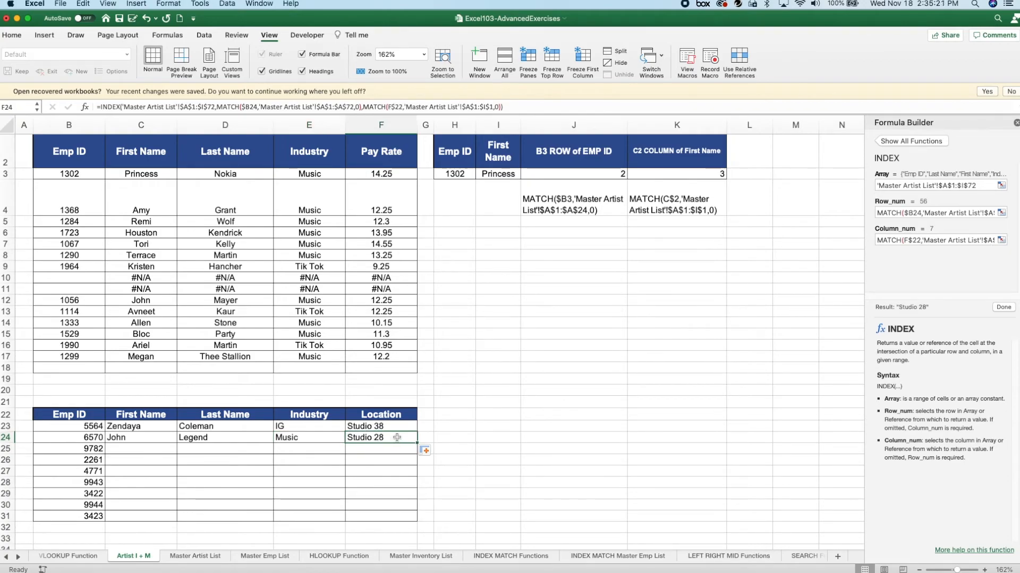
pyautogui.moveTo(143, 440); pyautogui.dragTo(415, 520)
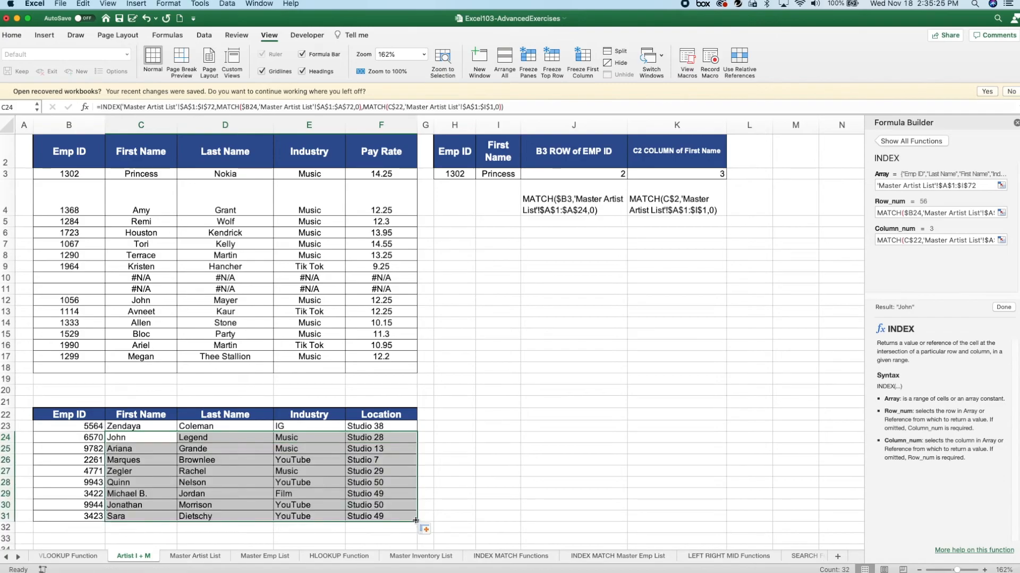
pyautogui.click(238, 472)
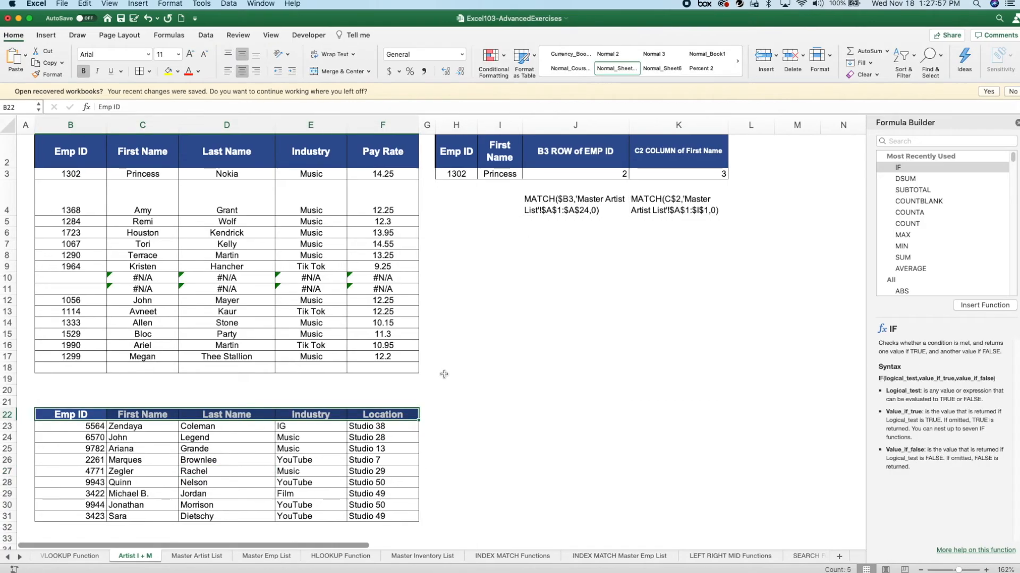
pyautogui.scroll(2, 441, 374)
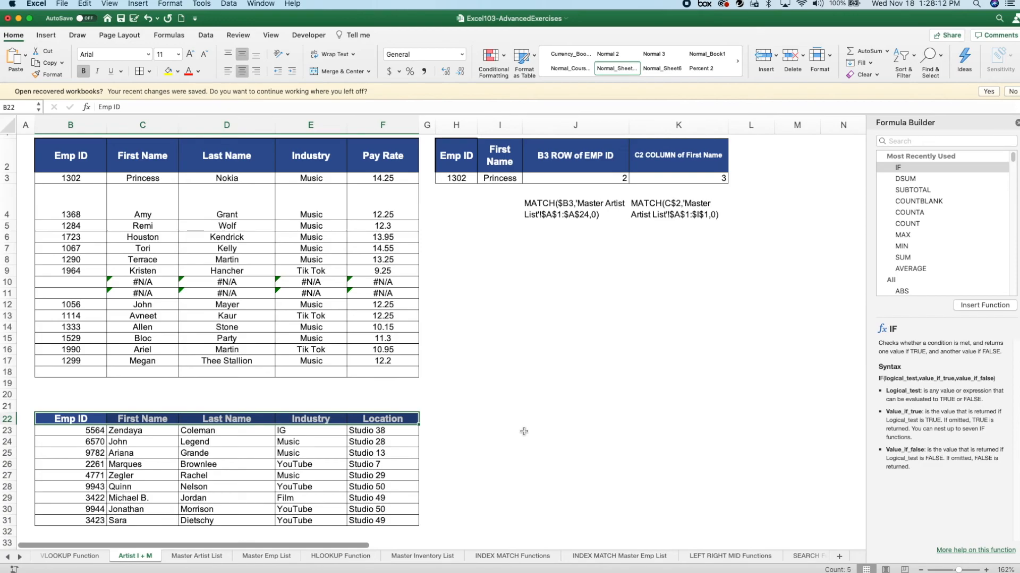
pyautogui.scroll(-3, 486, 431)
pyautogui.scroll(3, 488, 431)
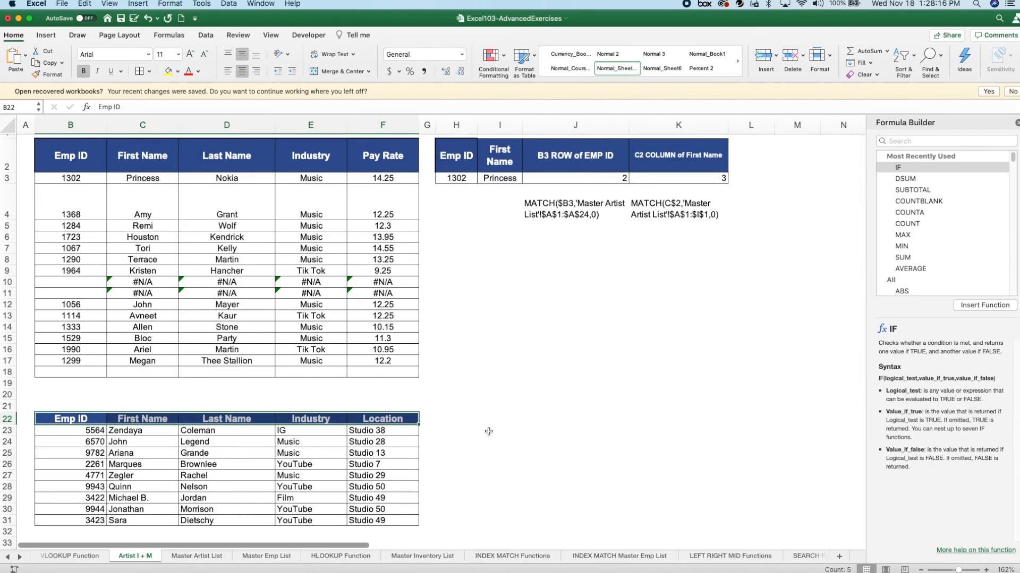